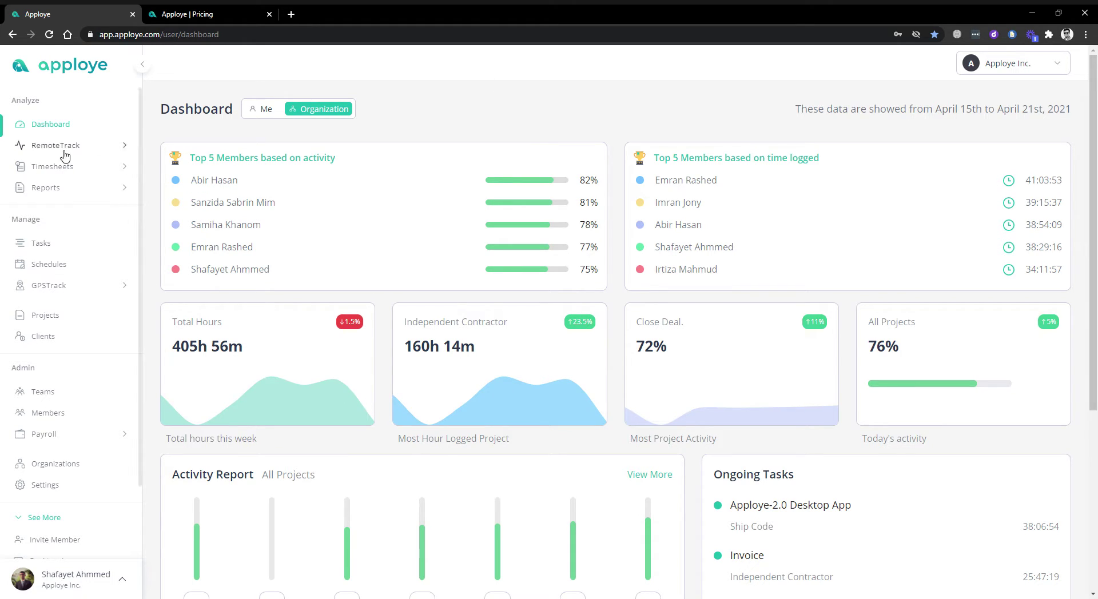
# - Toggle the dashboard between personal and organization-wide data and scroll through its figures
pyautogui.scroll(-5, 753, 411)
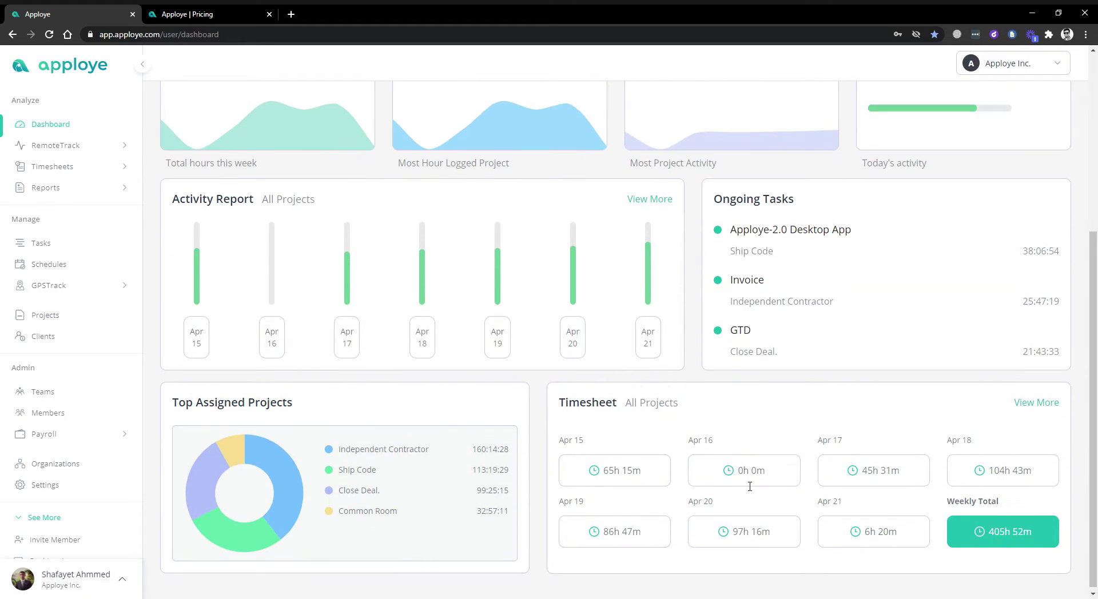
pyautogui.scroll(5, 720, 415)
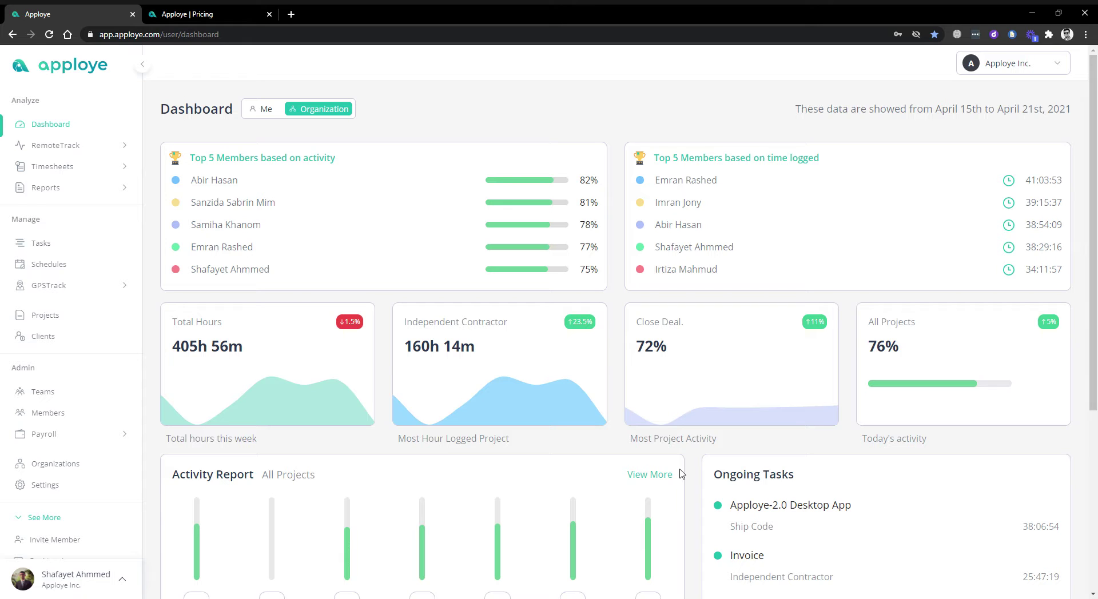
pyautogui.scroll(-5, 611, 463)
pyautogui.scroll(5, 611, 463)
pyautogui.click(269, 109)
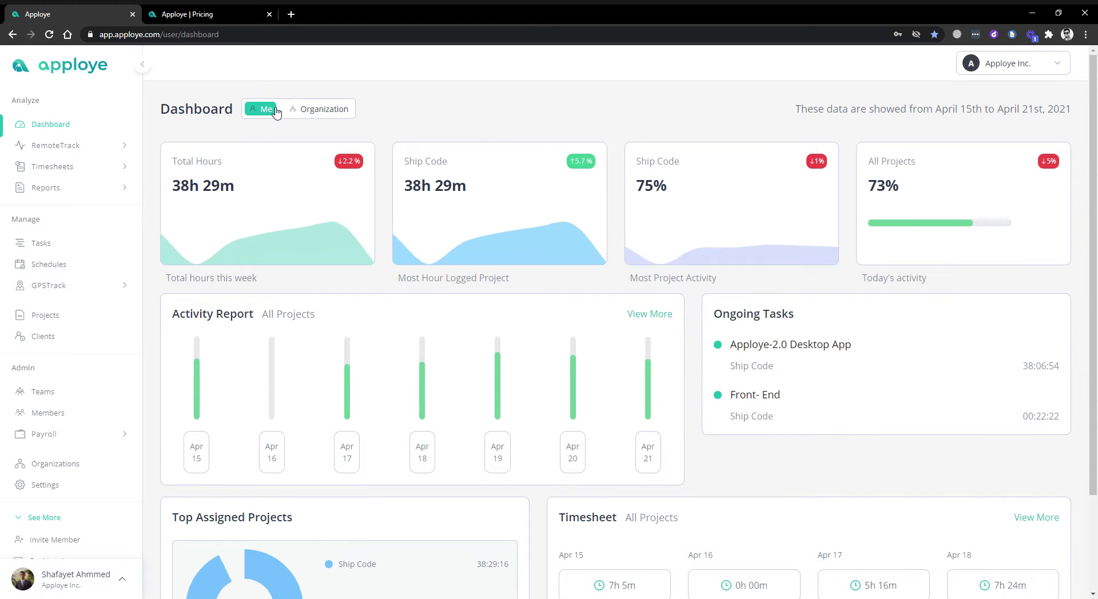
pyautogui.click(312, 111)
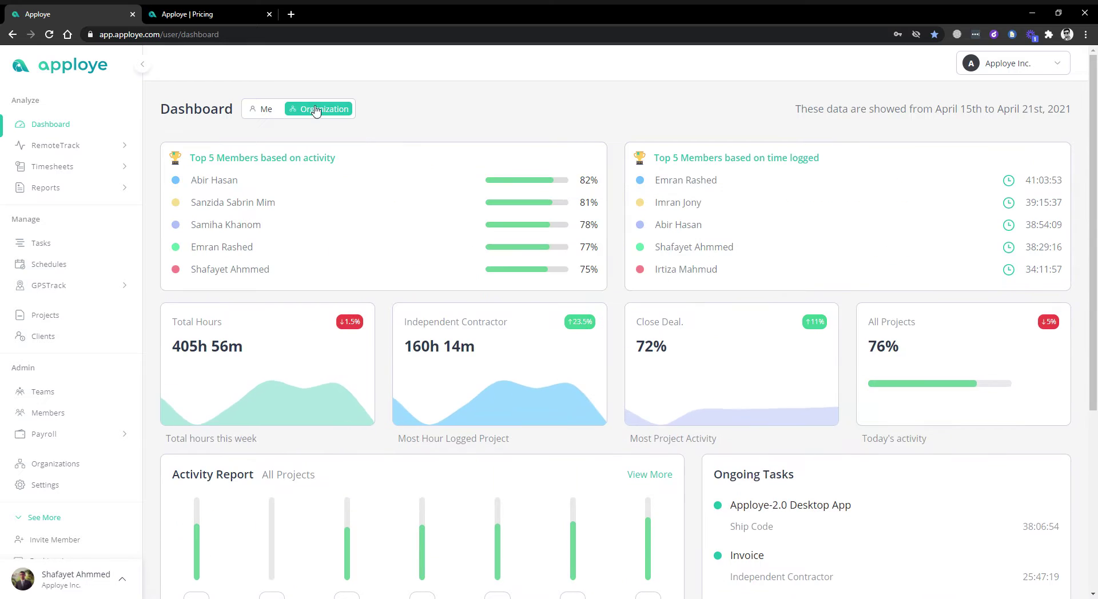
pyautogui.click(276, 116)
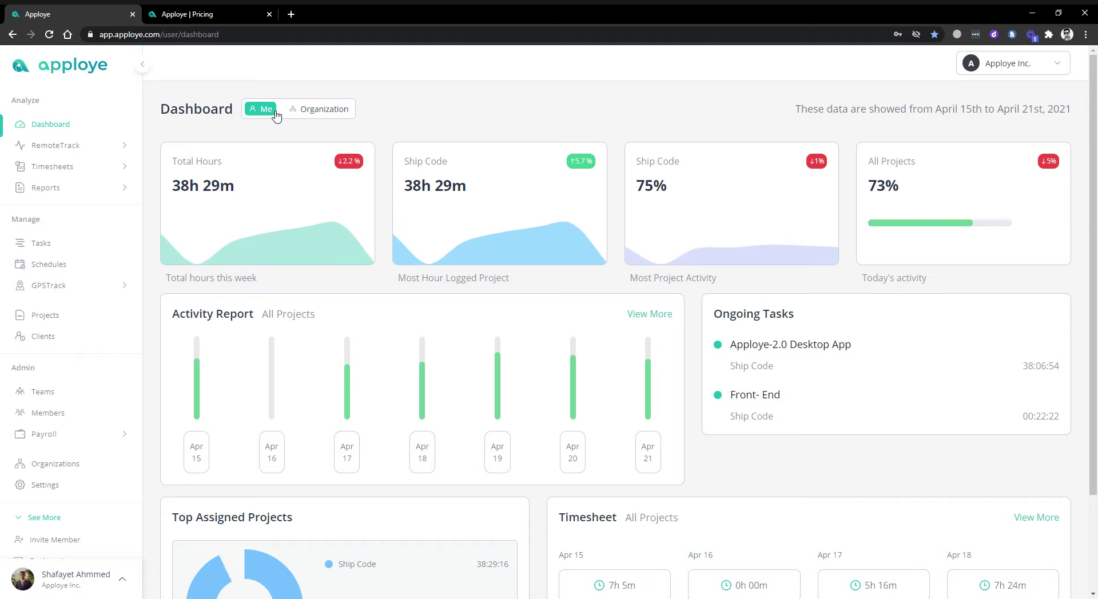
pyautogui.click(312, 111)
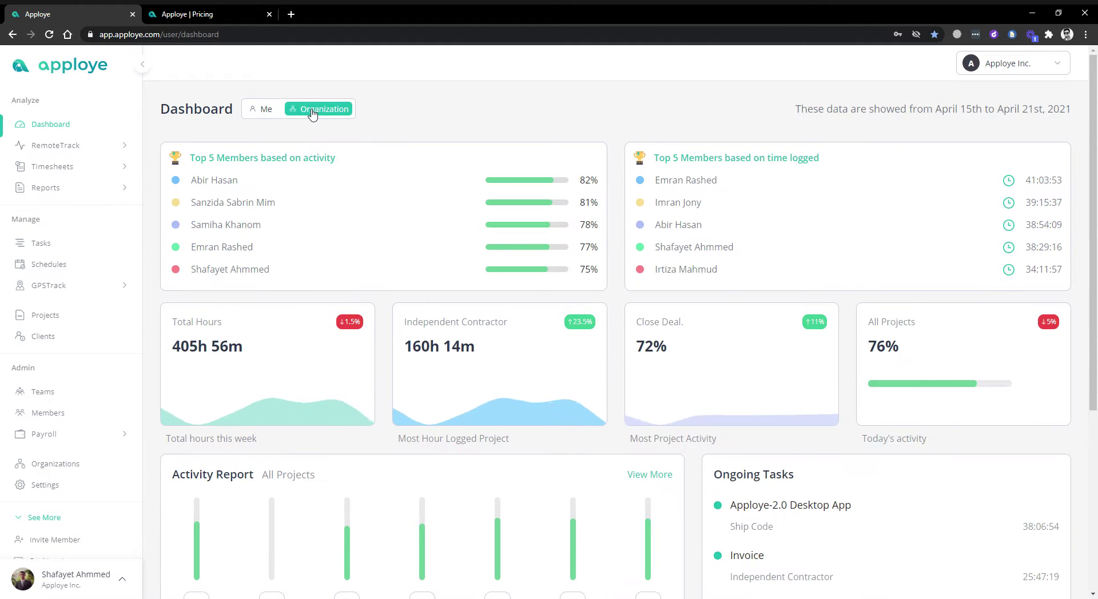
pyautogui.scroll(-5, 549, 320)
pyautogui.scroll(5, 592, 327)
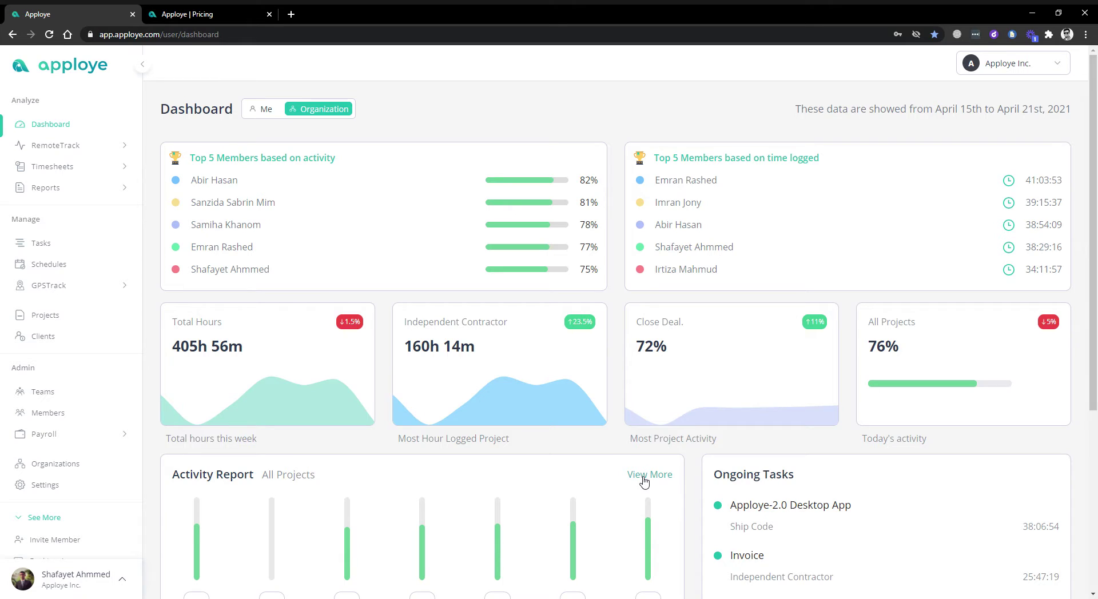
pyautogui.scroll(-5, 515, 343)
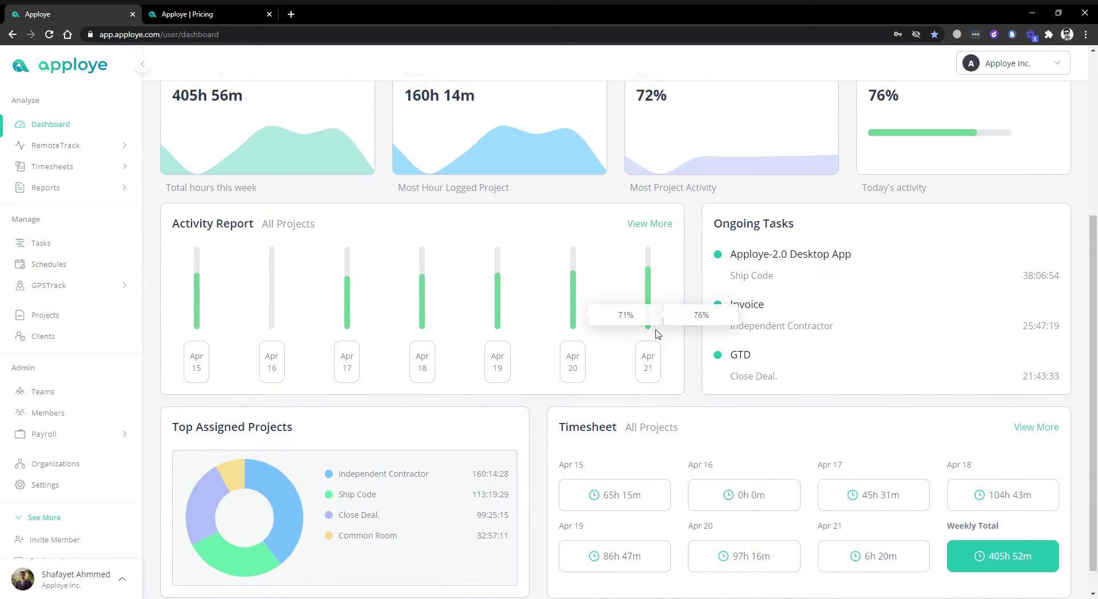
pyautogui.scroll(5, 629, 315)
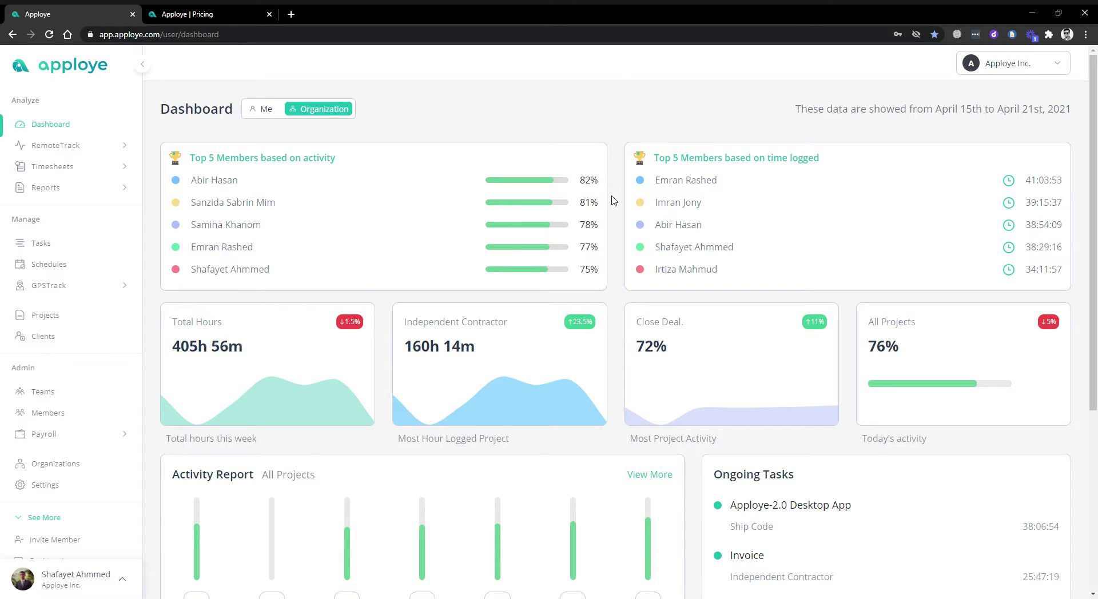
# - View the pricing tab's TimeTrack $4, FieldTrack $5, RemoteTrack $6 and Enterprise plans and feature table
pyautogui.click(217, 12)
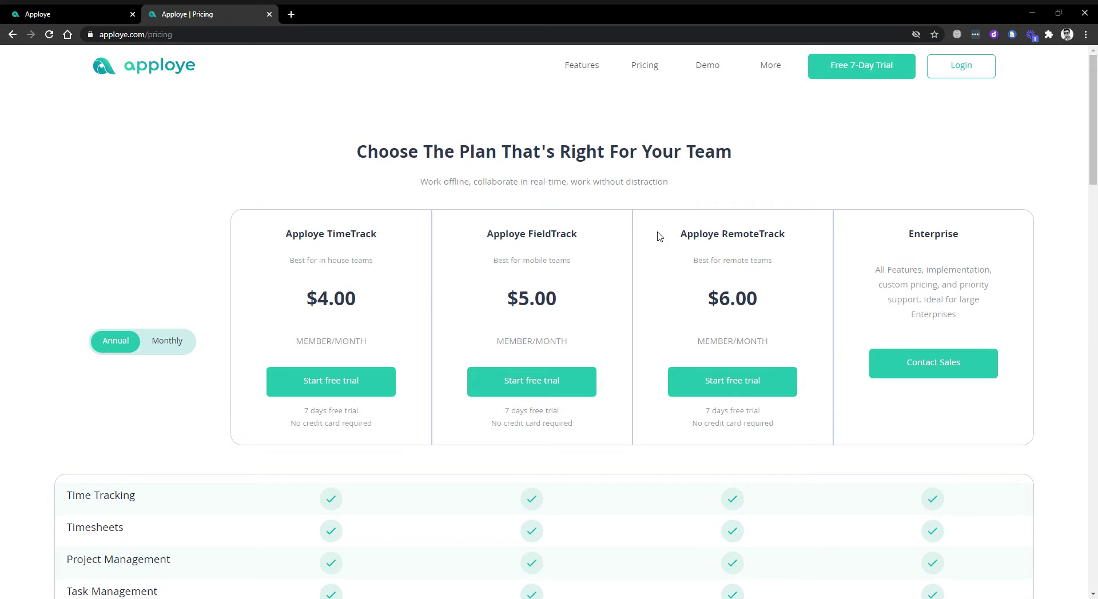
pyautogui.scroll(-3, 273, 241)
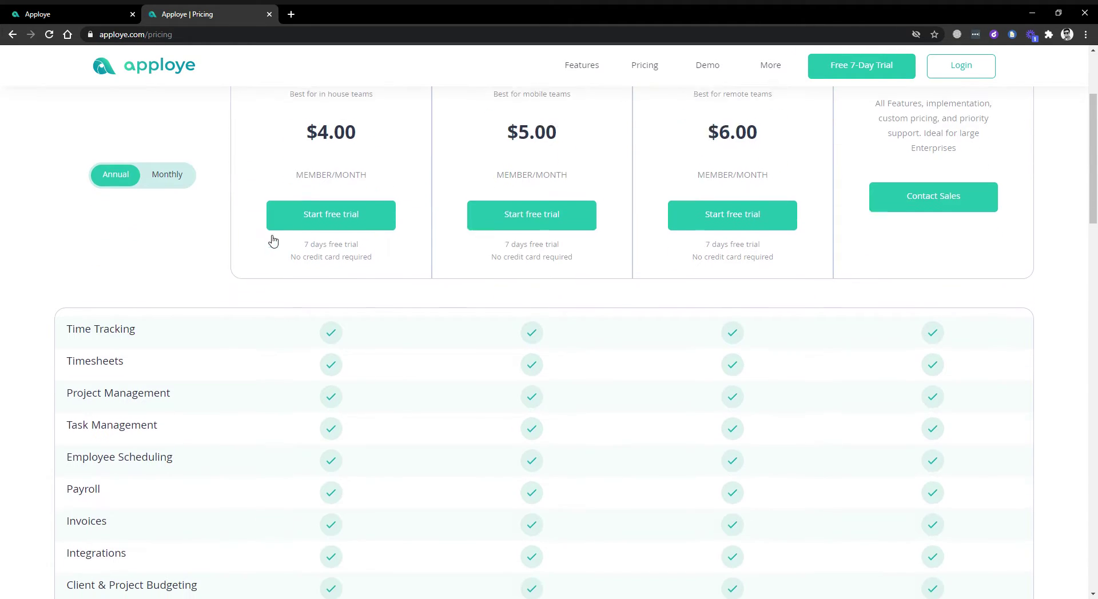
pyautogui.scroll(3, 416, 277)
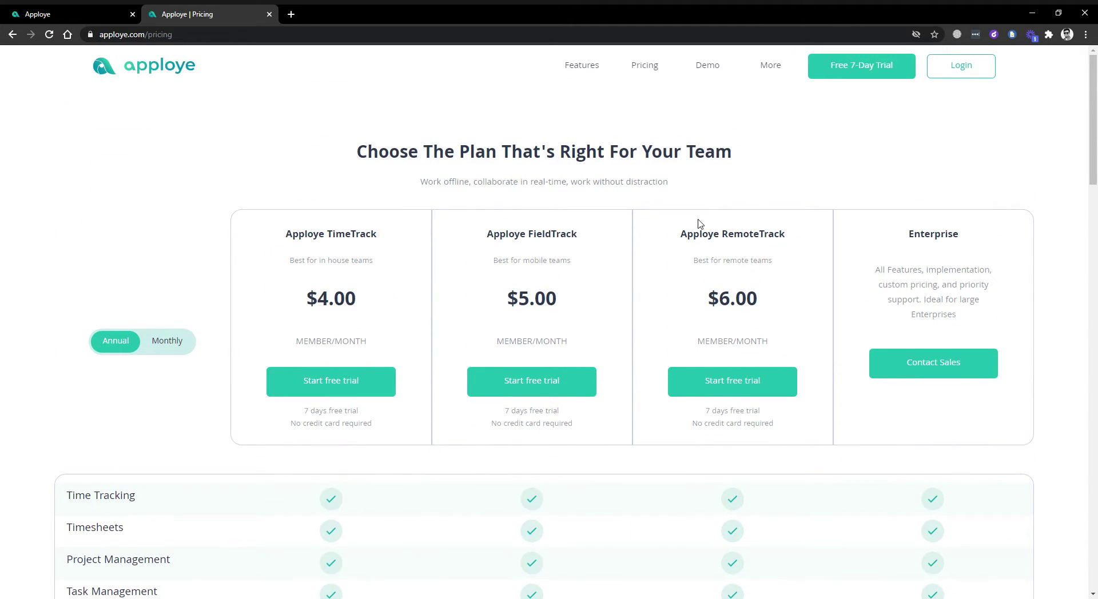
pyautogui.scroll(-8, 736, 234)
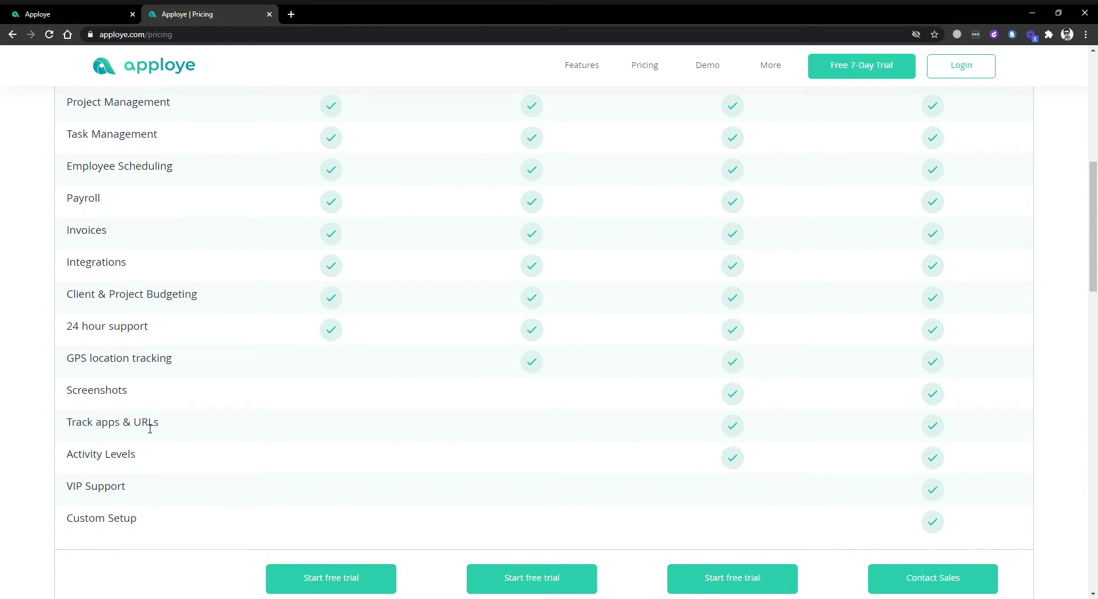
pyautogui.scroll(6, 574, 411)
pyautogui.scroll(-6, 572, 420)
pyautogui.scroll(6, 573, 419)
pyautogui.scroll(-7, 536, 403)
pyautogui.moveTo(74, 363); pyautogui.dragTo(166, 359)
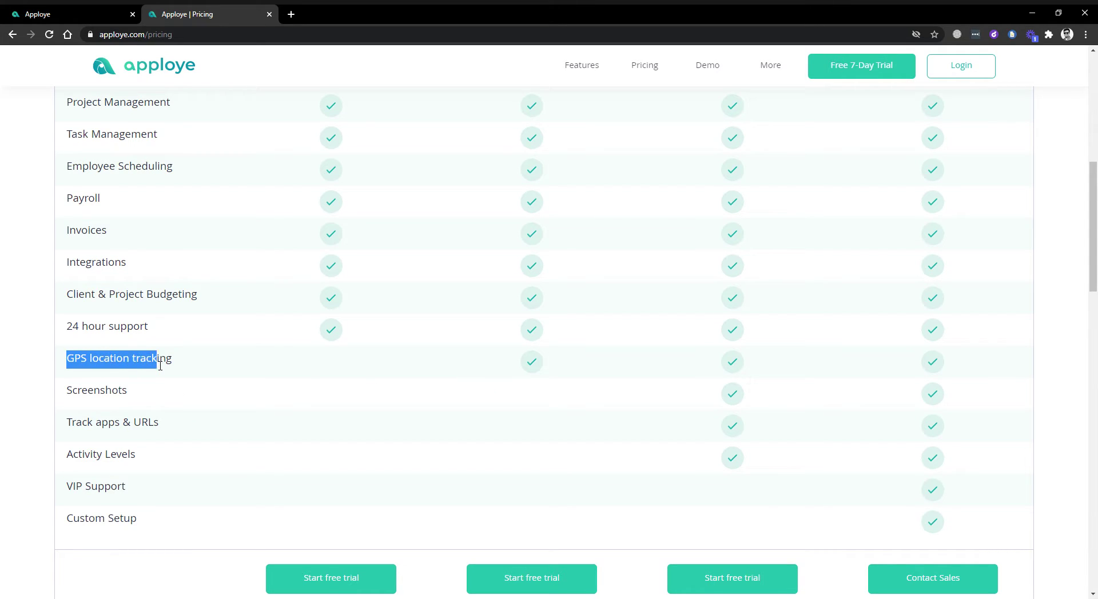
pyautogui.scroll(5, 229, 395)
pyautogui.scroll(2, 246, 395)
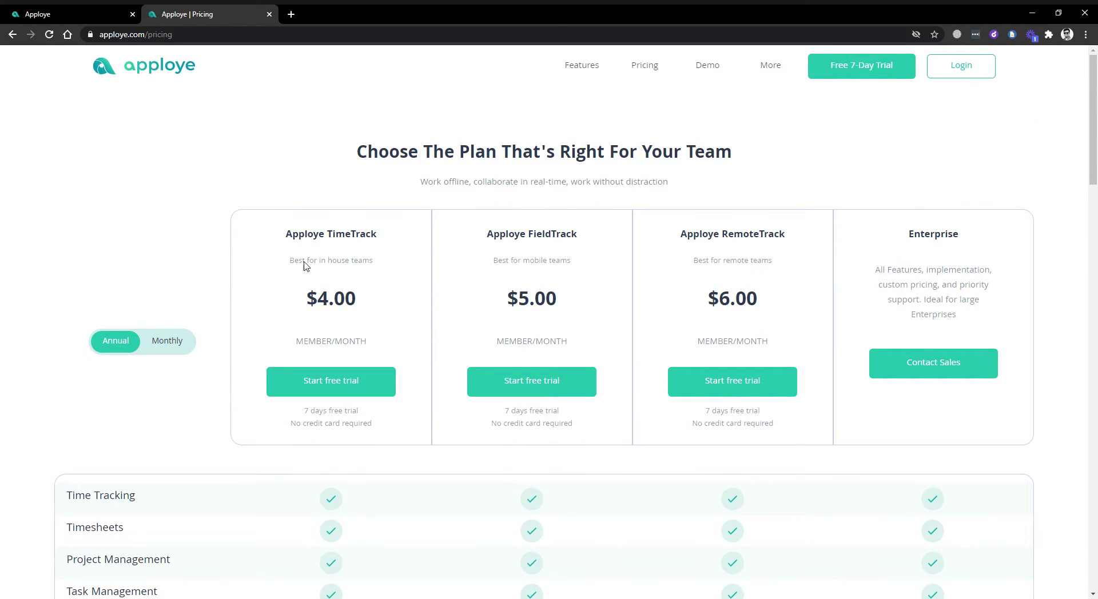
pyautogui.scroll(-6, 286, 339)
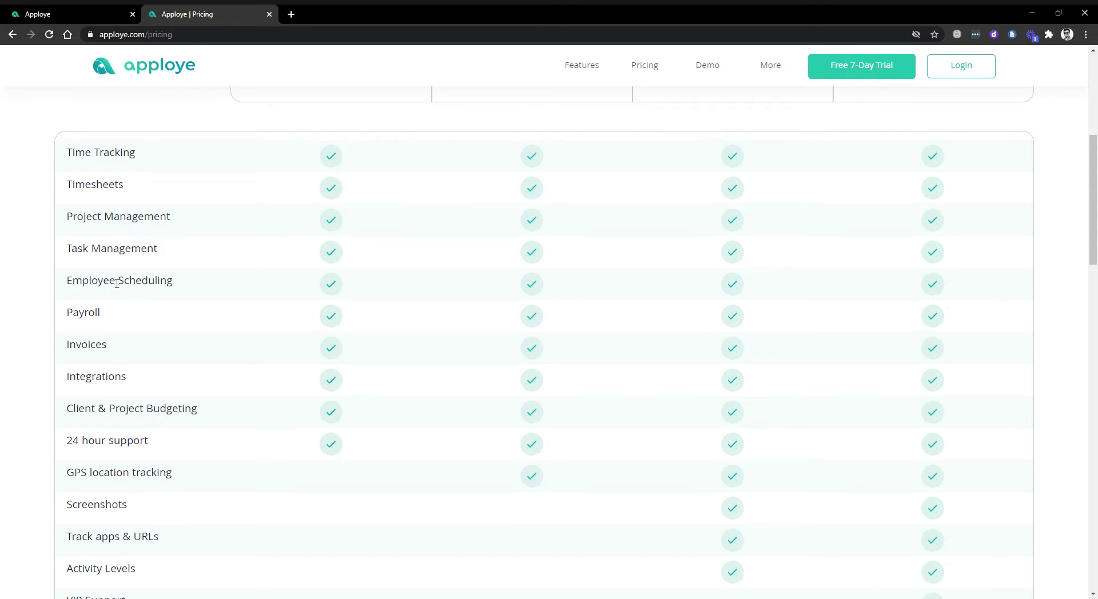
pyautogui.scroll(6, 137, 284)
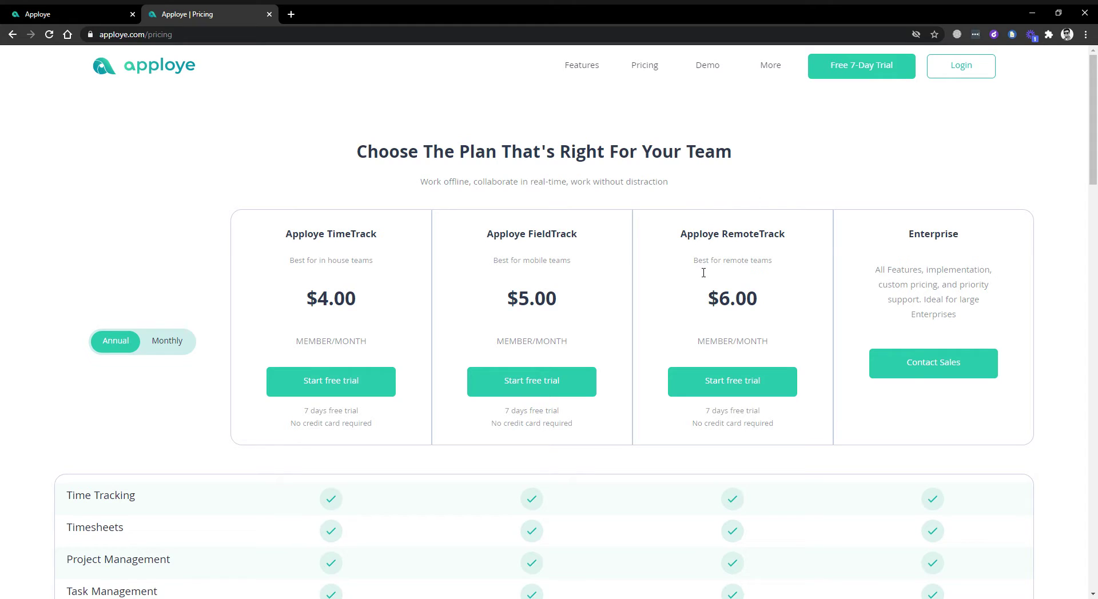
pyautogui.scroll(-11, 753, 287)
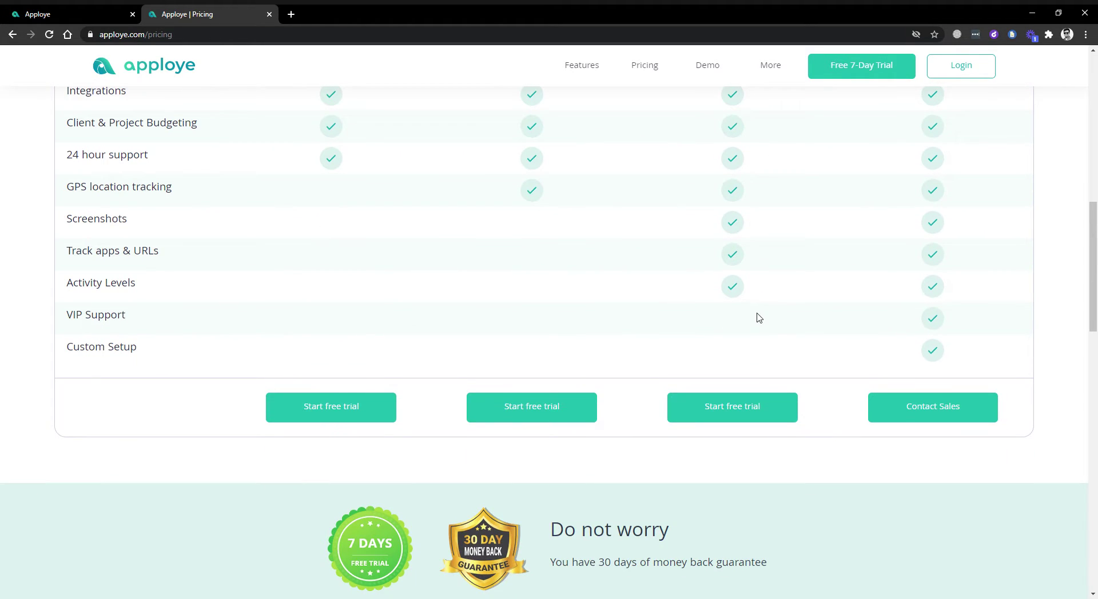
pyautogui.scroll(8, 698, 307)
pyautogui.scroll(3, 688, 279)
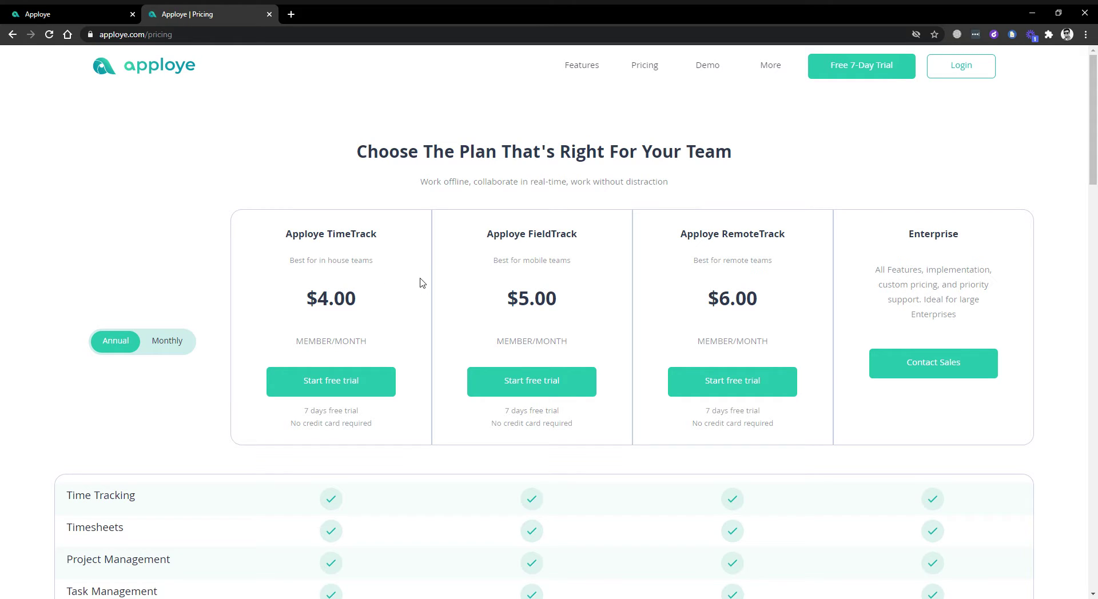
# - Back on the dashboard tab, select the Apploye Inc organization and expand RemoteTrack in the sidebar
pyautogui.click(38, 13)
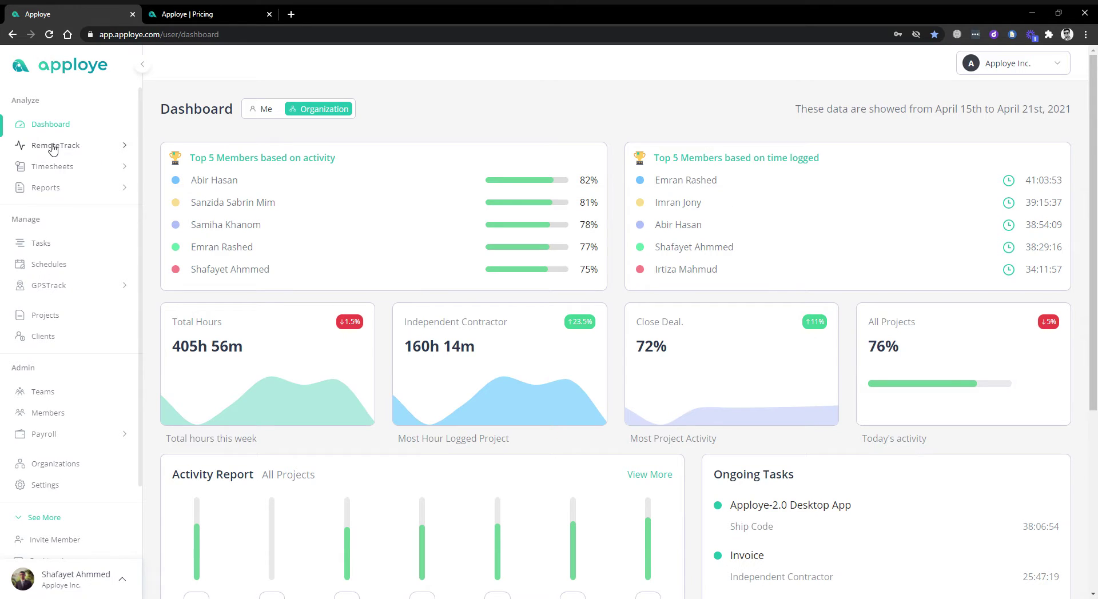
pyautogui.click(981, 71)
pyautogui.click(982, 116)
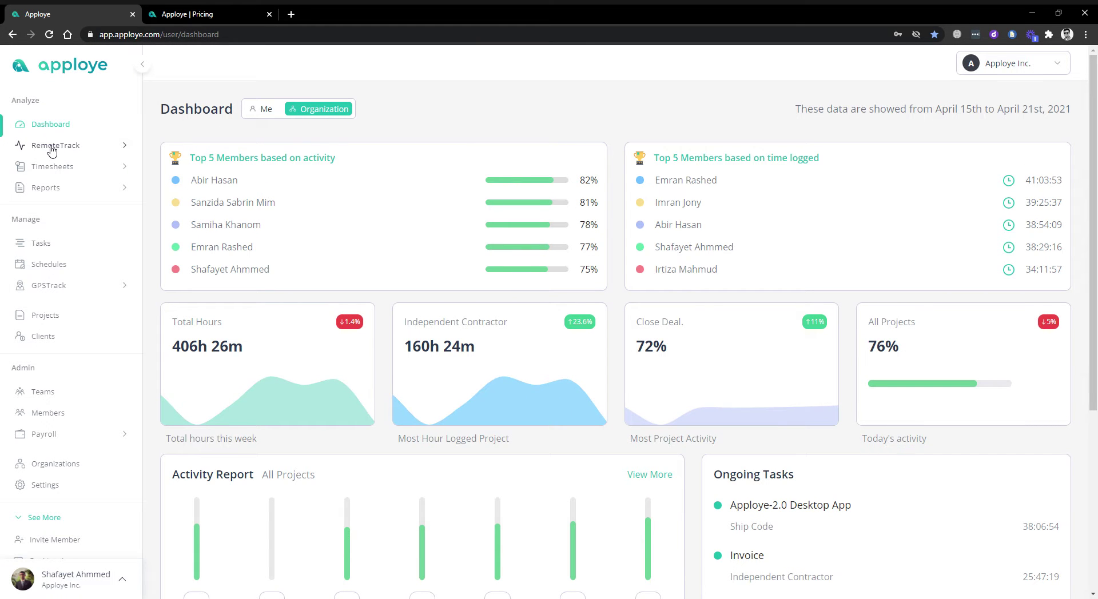
pyautogui.click(51, 147)
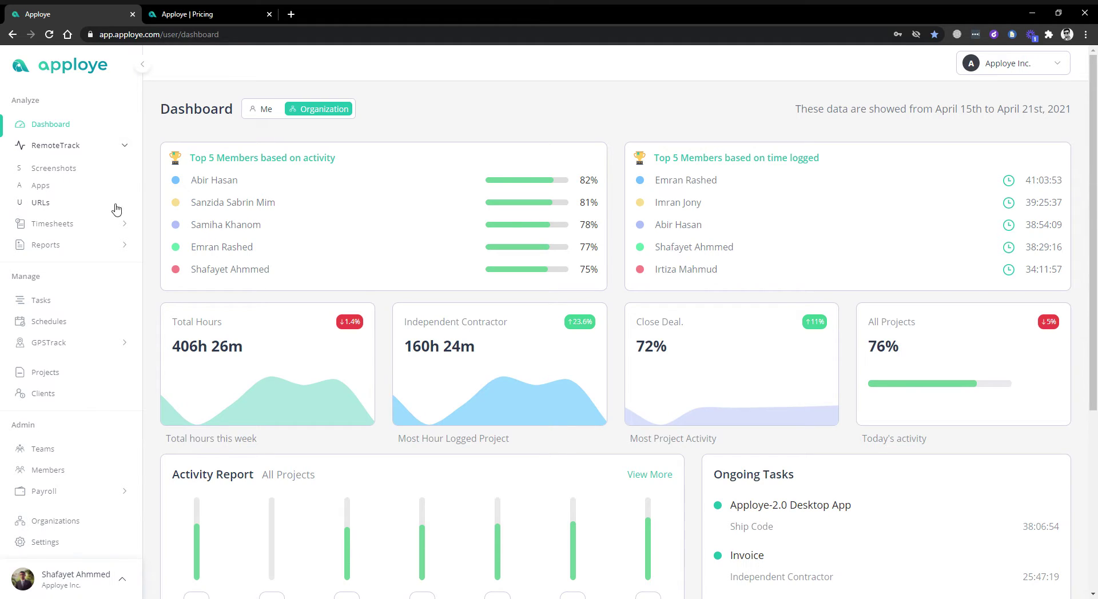
pyautogui.click(53, 170)
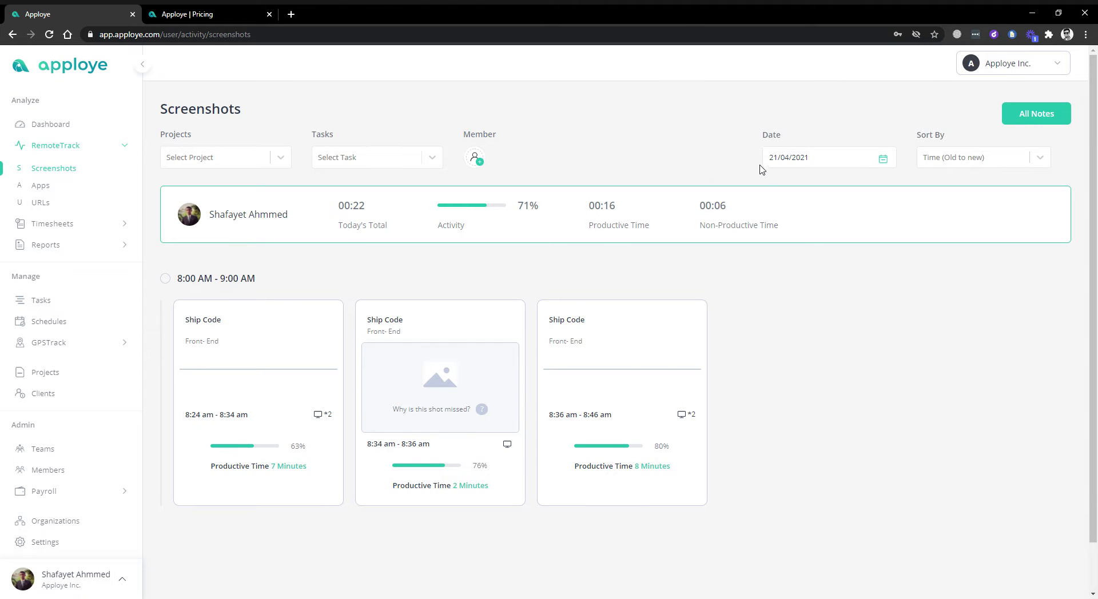
pyautogui.click(789, 158)
pyautogui.click(843, 312)
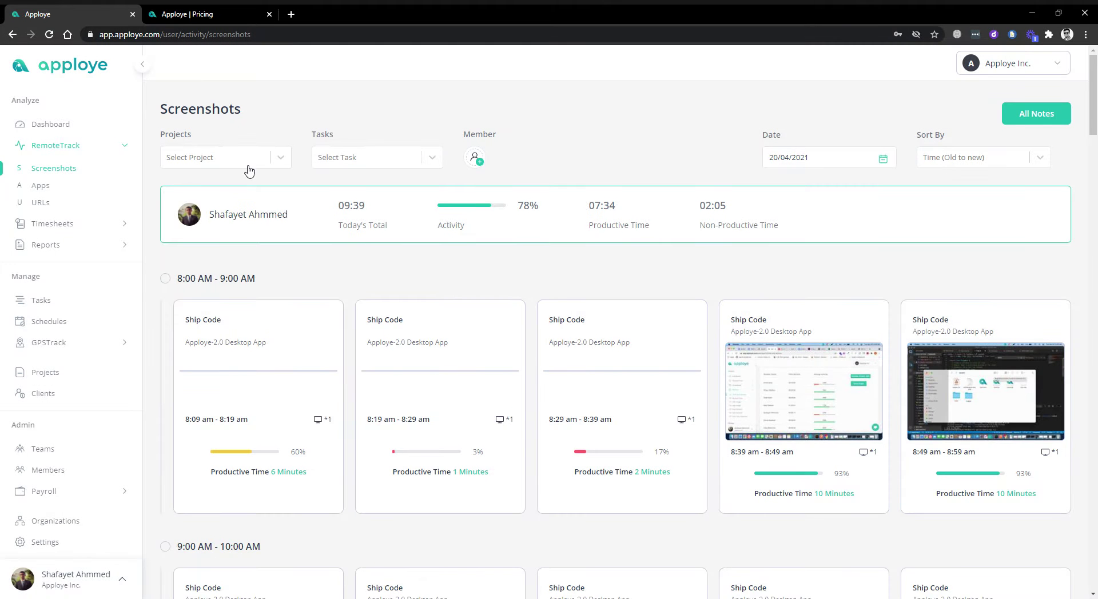
pyautogui.click(475, 158)
pyautogui.scroll(-3, 509, 251)
pyautogui.click(518, 275)
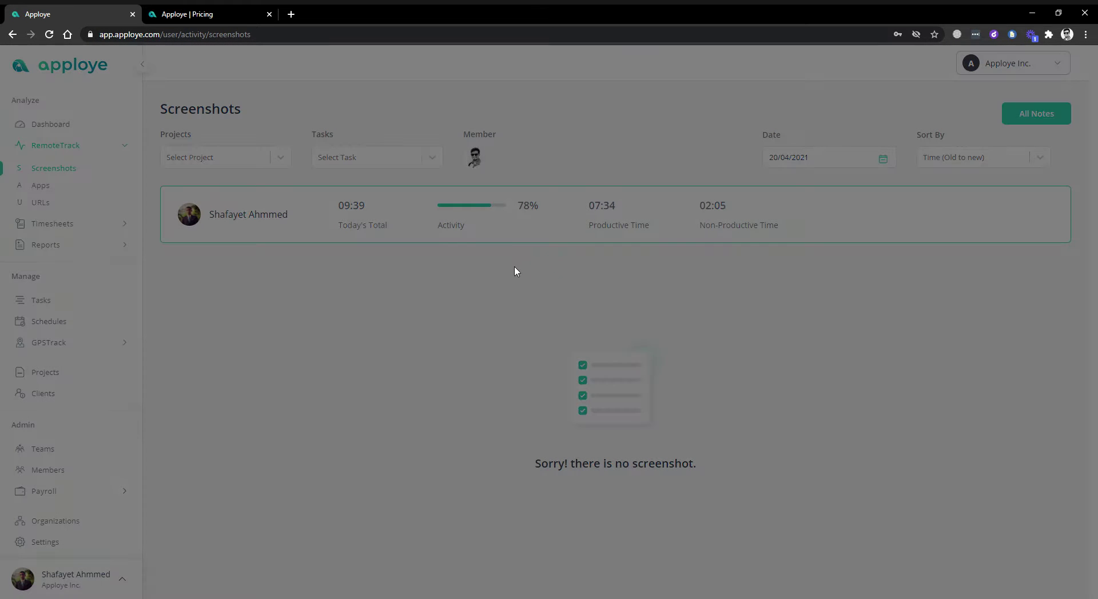
pyautogui.scroll(-20, 605, 263)
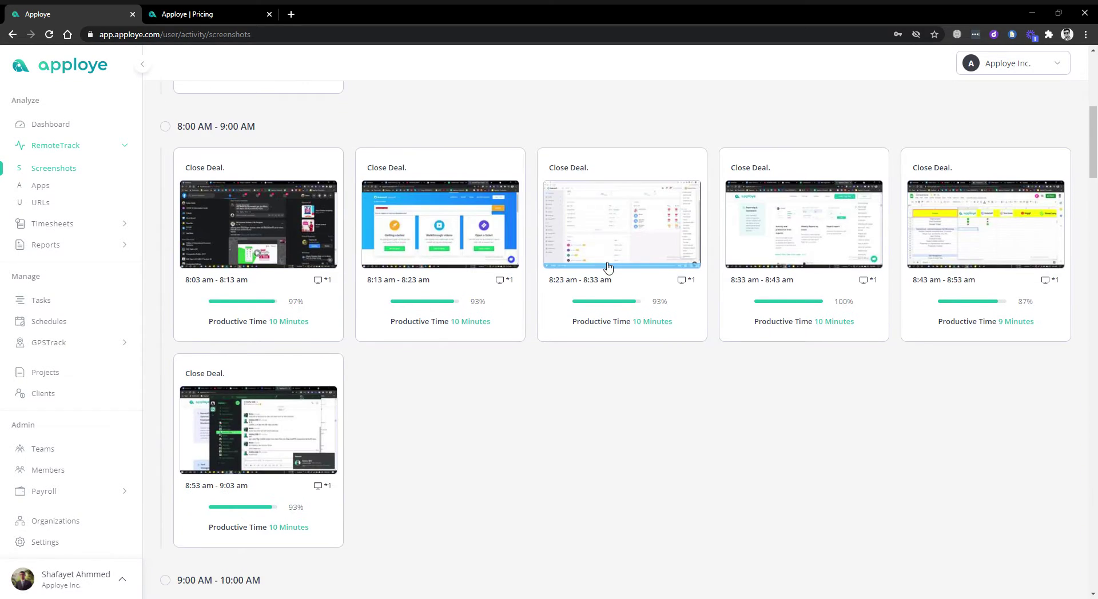
pyautogui.scroll(-15, 607, 246)
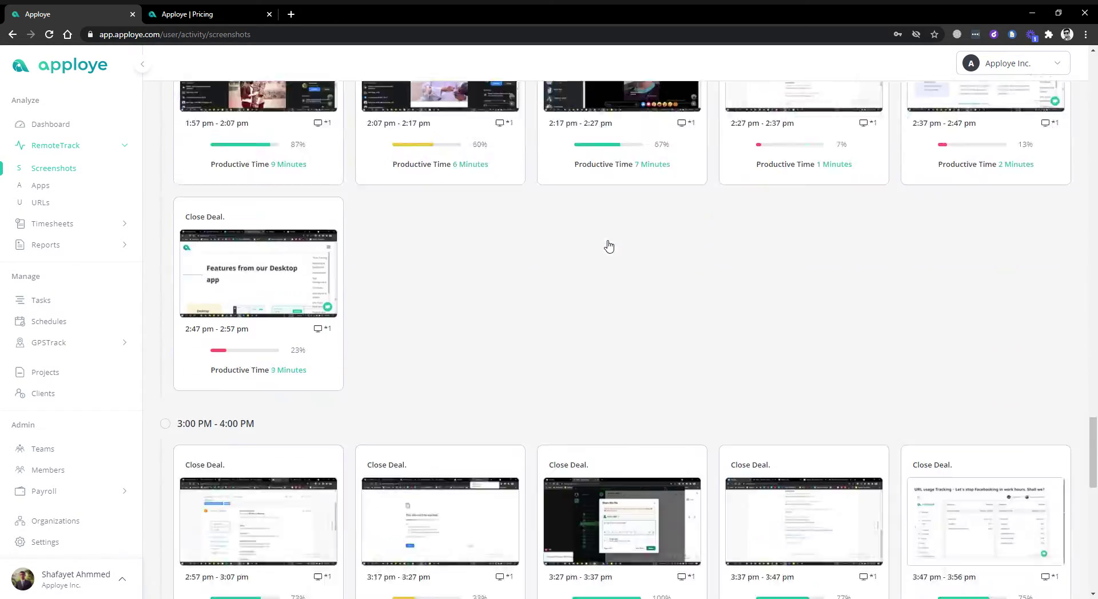
pyautogui.scroll(11, 606, 245)
pyautogui.scroll(20, 604, 245)
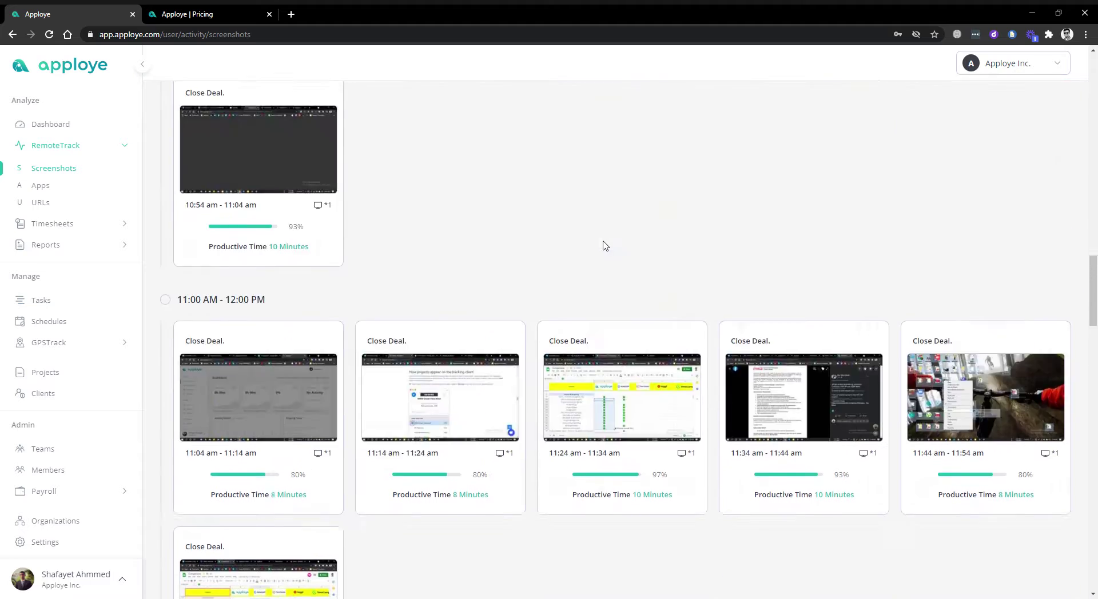
pyautogui.scroll(5, 605, 246)
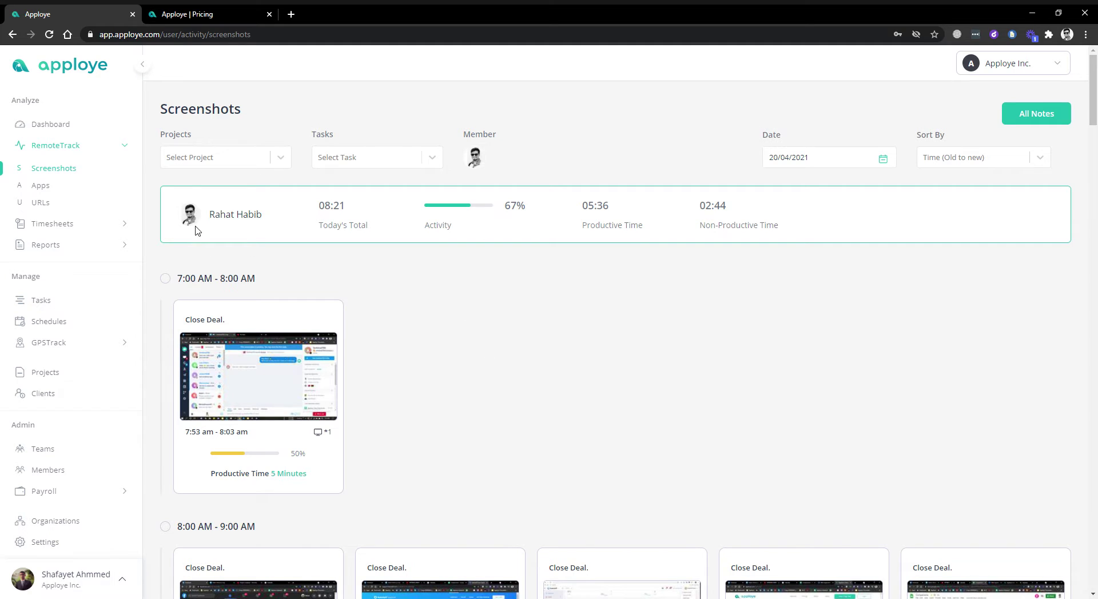
# - Review the summary card, highlighting today's 08:21 tracked time and the 67% activity figure
pyautogui.scroll(-14, 555, 342)
pyautogui.scroll(9, 558, 358)
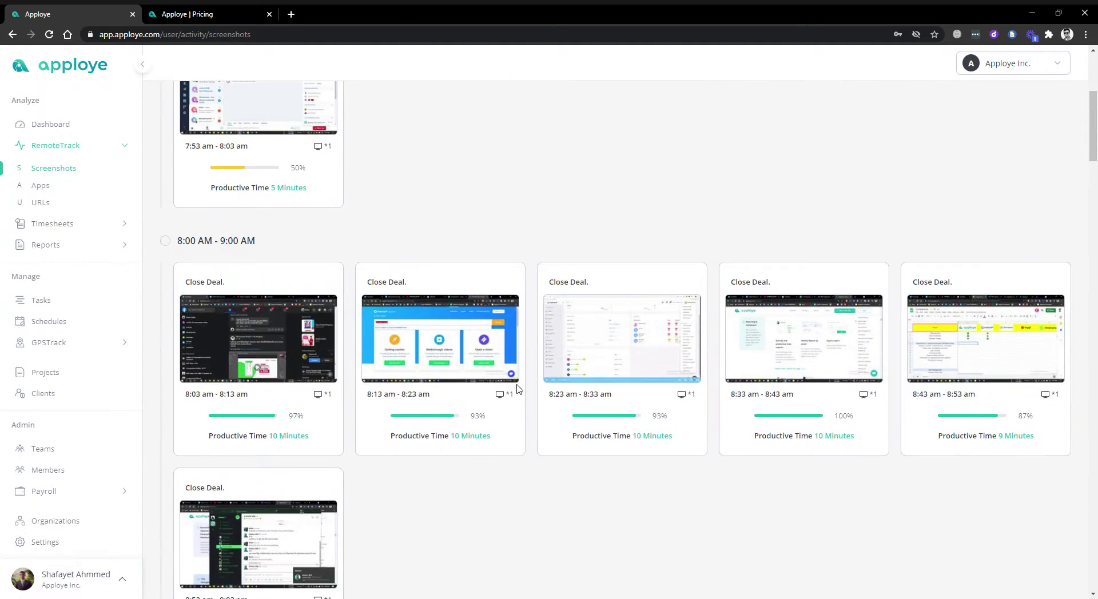
pyautogui.scroll(5, 526, 371)
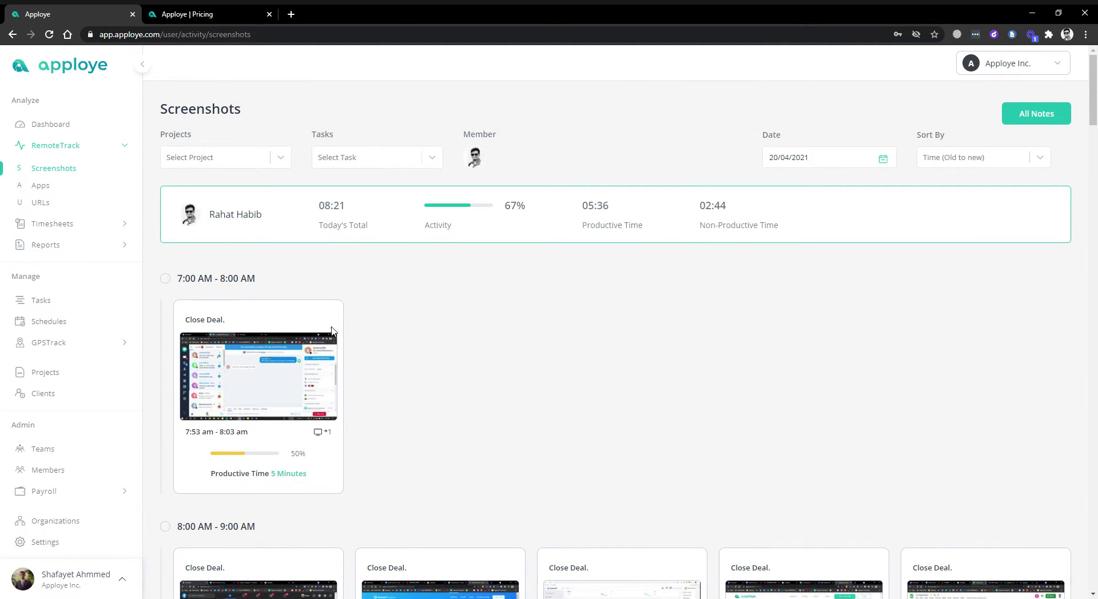
pyautogui.scroll(-6, 543, 375)
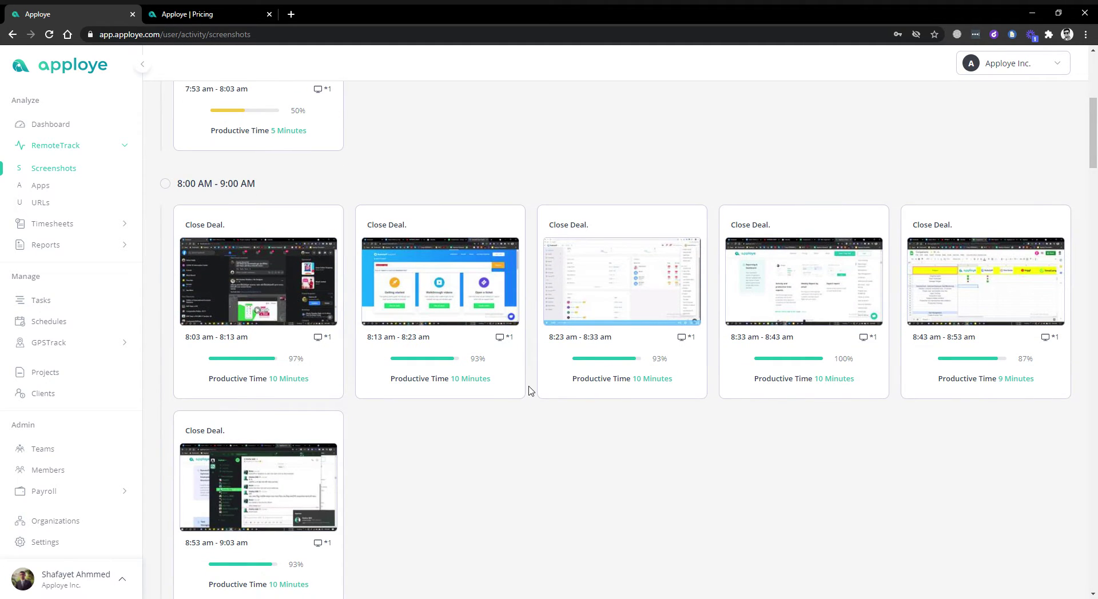
pyautogui.scroll(-7, 528, 391)
pyautogui.scroll(13, 528, 394)
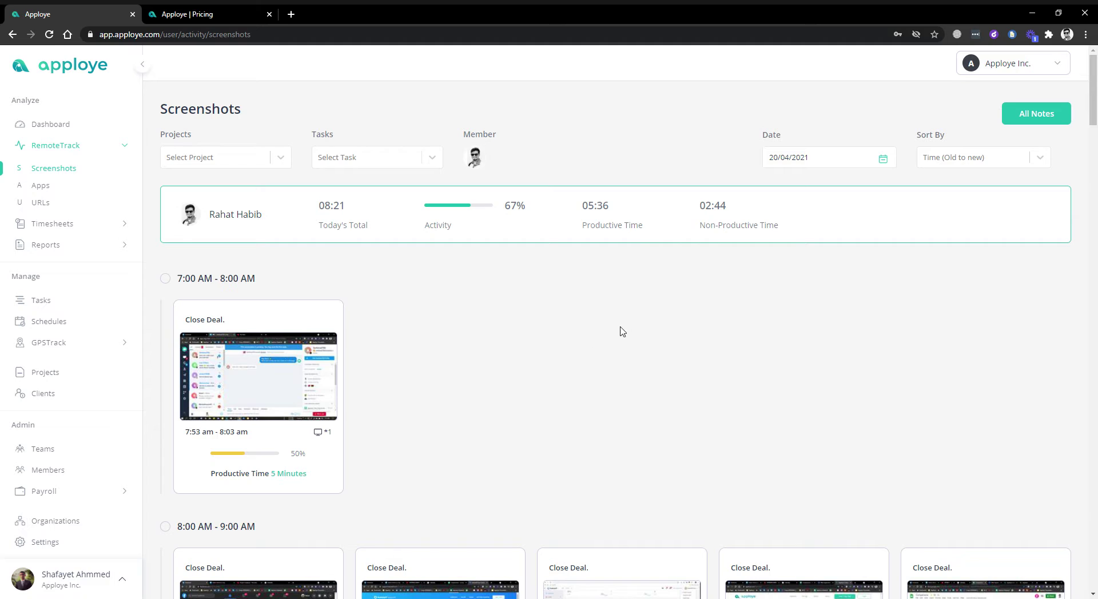
pyautogui.moveTo(315, 209); pyautogui.dragTo(346, 209)
pyautogui.click(381, 213)
pyautogui.moveTo(511, 212); pyautogui.dragTo(657, 212)
pyautogui.click(663, 210)
pyautogui.scroll(-6, 470, 291)
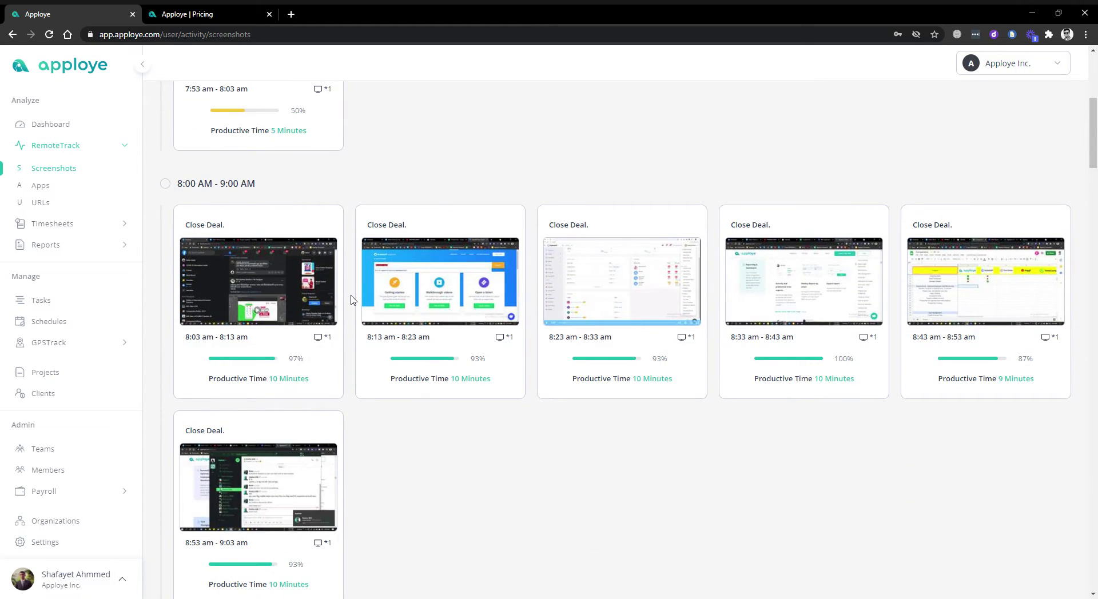
pyautogui.scroll(6, 351, 299)
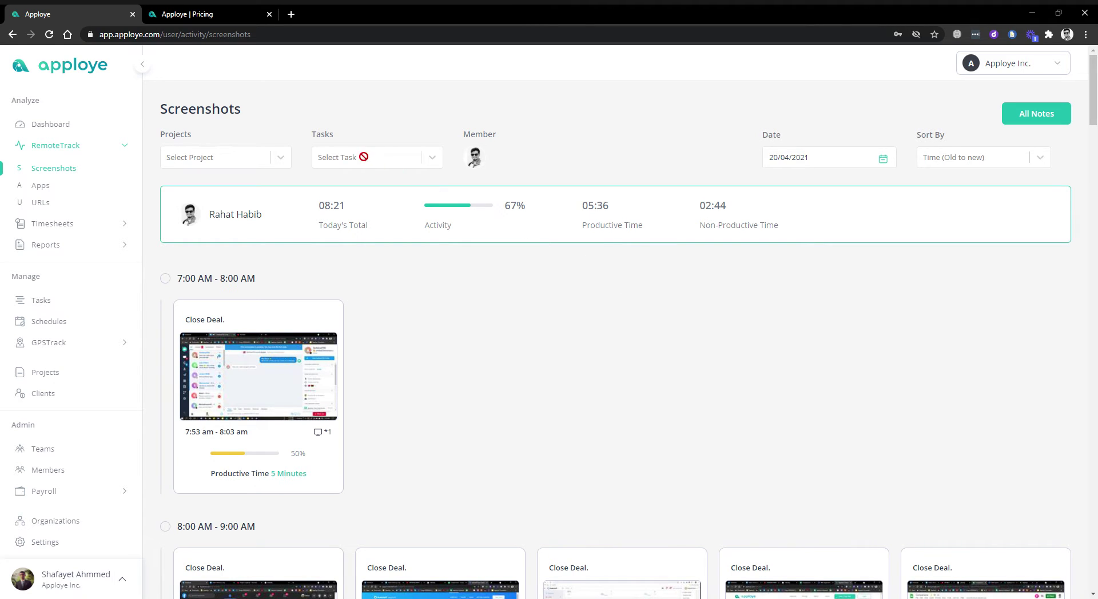
# - Check the Project and Date pickers without changes, then open the RemoteTrack Apps report
pyautogui.click(235, 157)
pyautogui.click(779, 162)
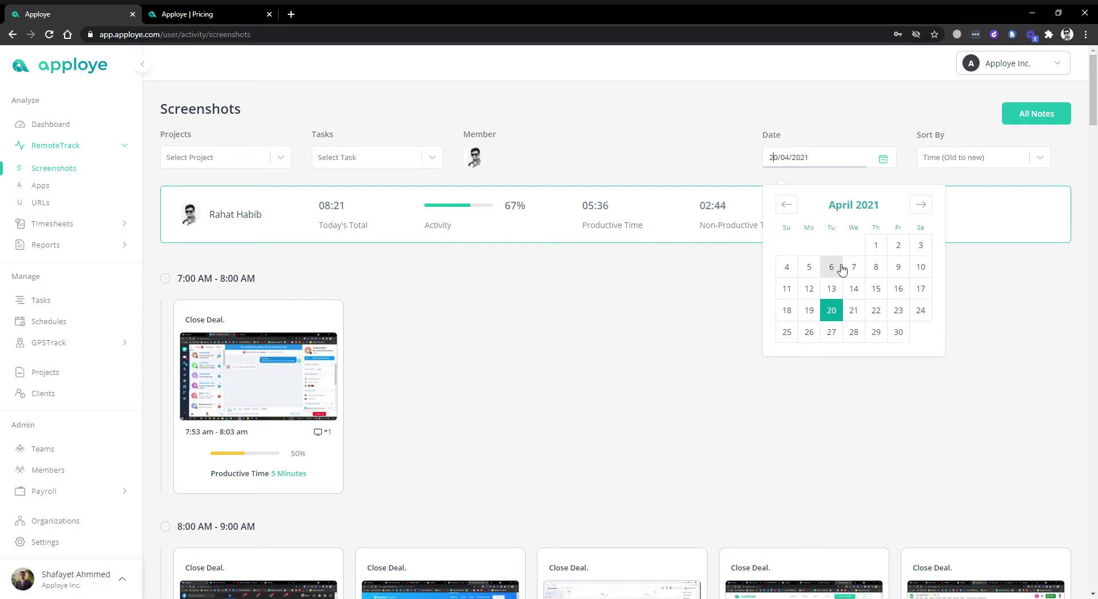
pyautogui.click(666, 179)
pyautogui.click(41, 185)
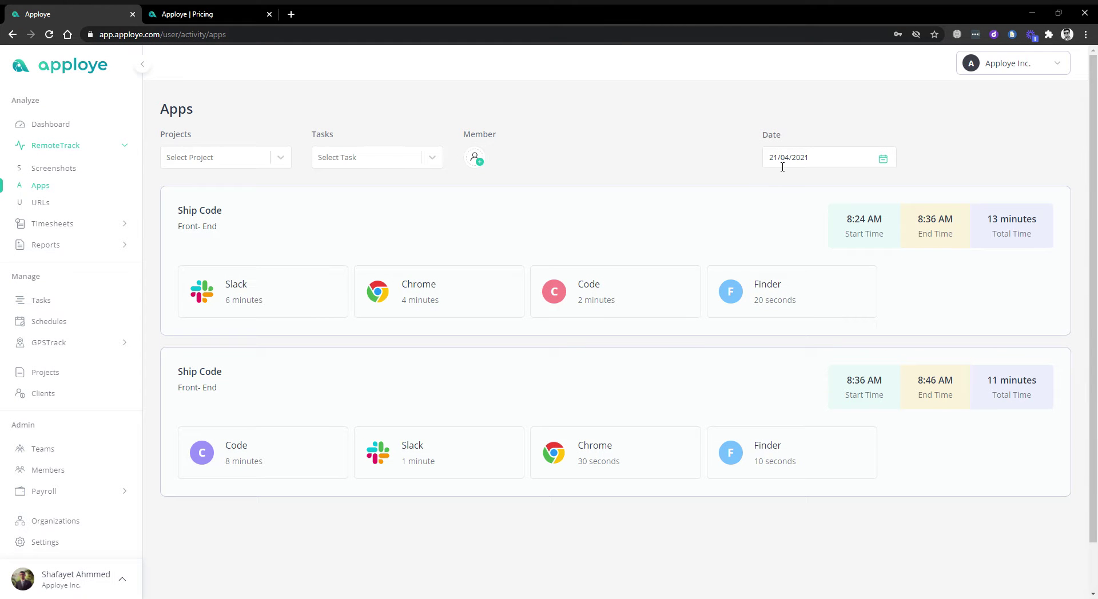
# - Set the report date to 20 April 2021 and browse the member list without choosing anyone
pyautogui.click(782, 166)
pyautogui.click(828, 314)
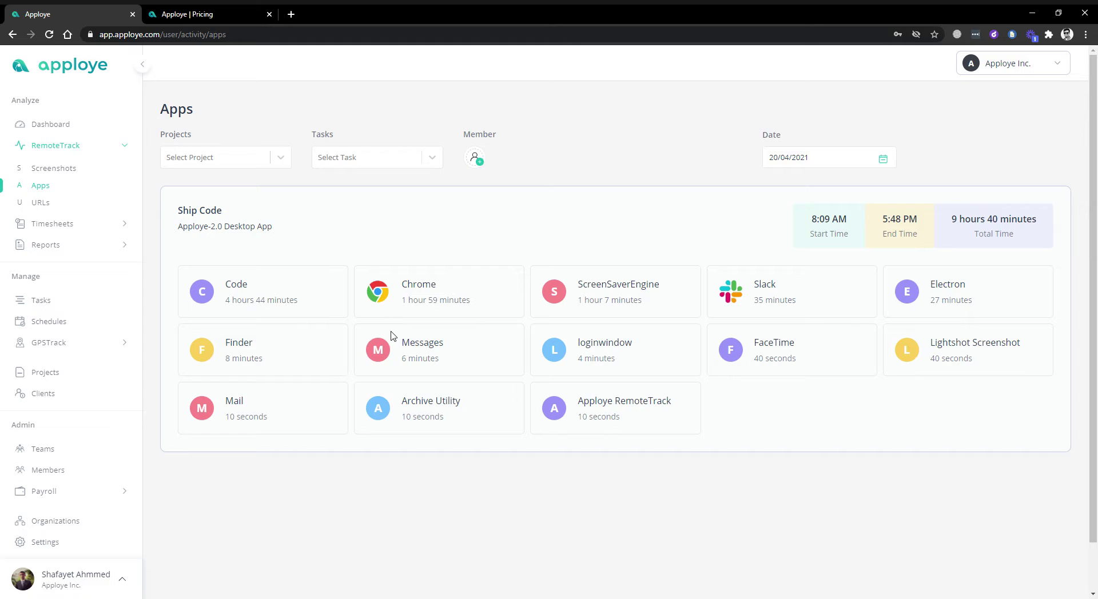
pyautogui.click(474, 158)
pyautogui.scroll(-5, 492, 309)
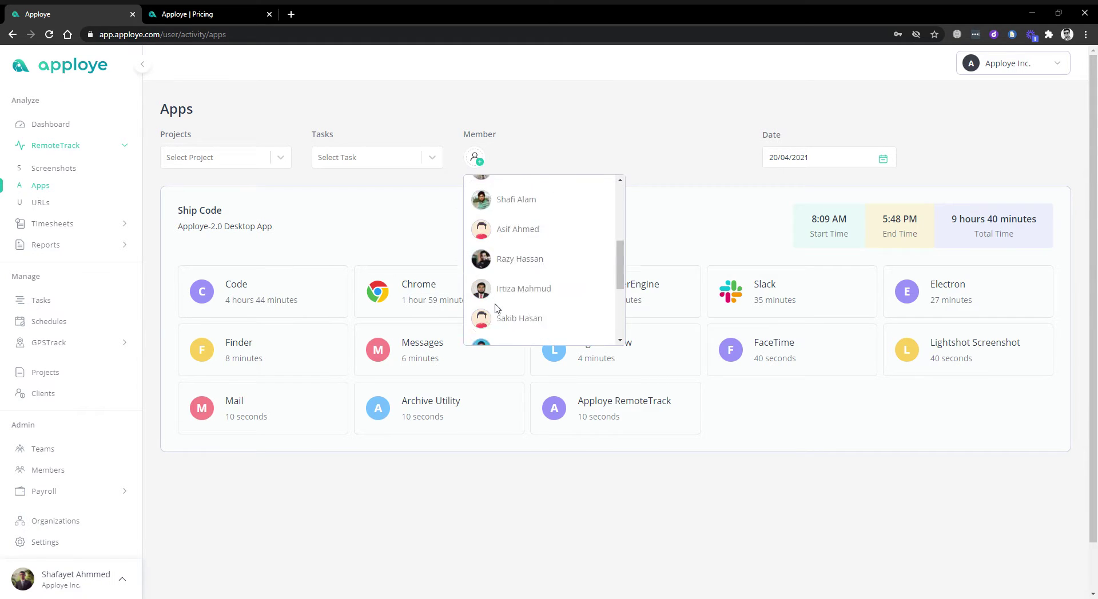
pyautogui.scroll(-1, 494, 306)
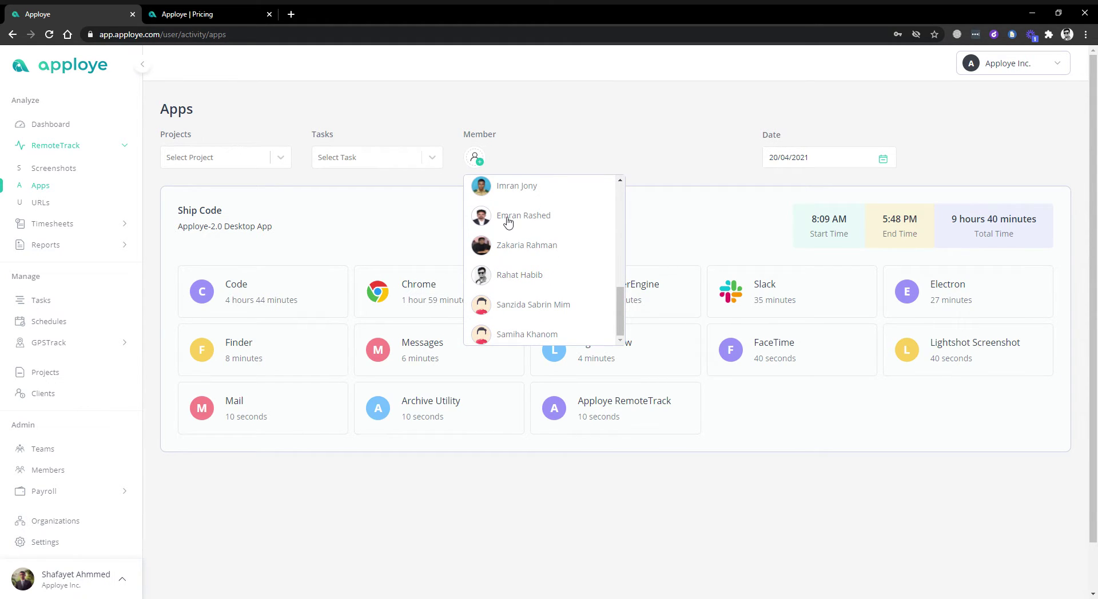
pyautogui.scroll(6, 507, 245)
pyautogui.click(405, 253)
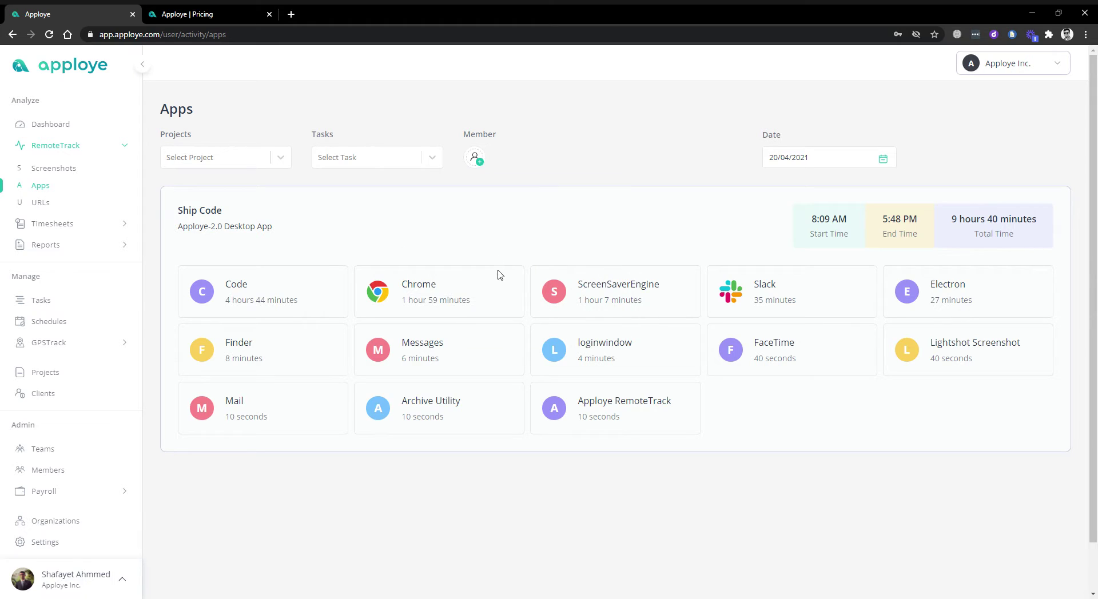
# - Leave the date calendar unchanged and open the RemoteTrack URLs report for 21/04/2021
pyautogui.click(784, 164)
pyautogui.click(558, 229)
pyautogui.click(45, 204)
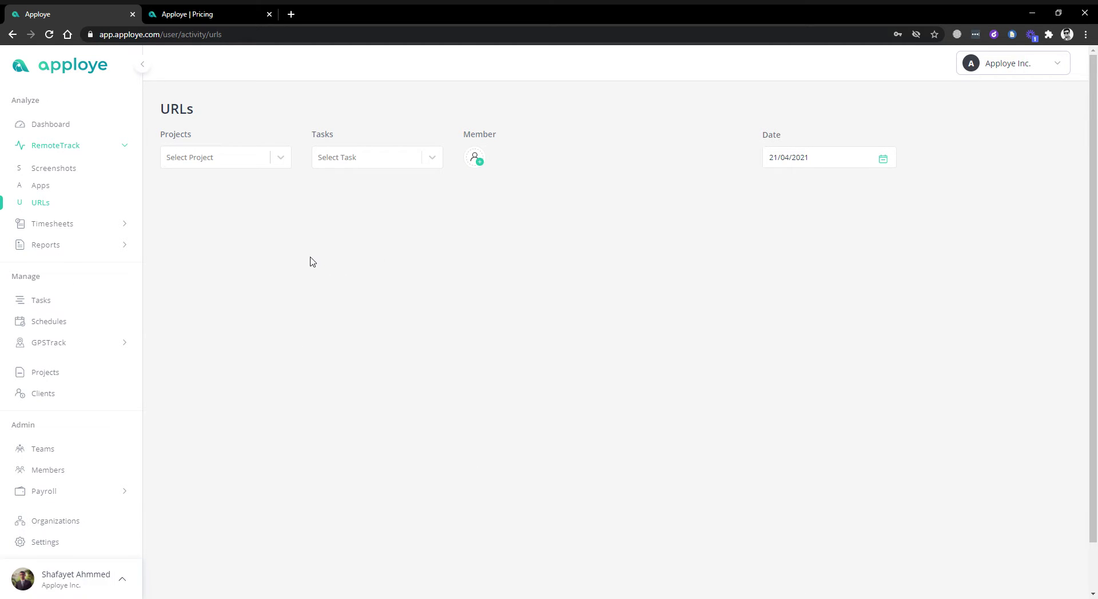
# - Collapse RemoteTrack and open the Daily view under Timesheets for 21/04/2021
pyautogui.click(85, 147)
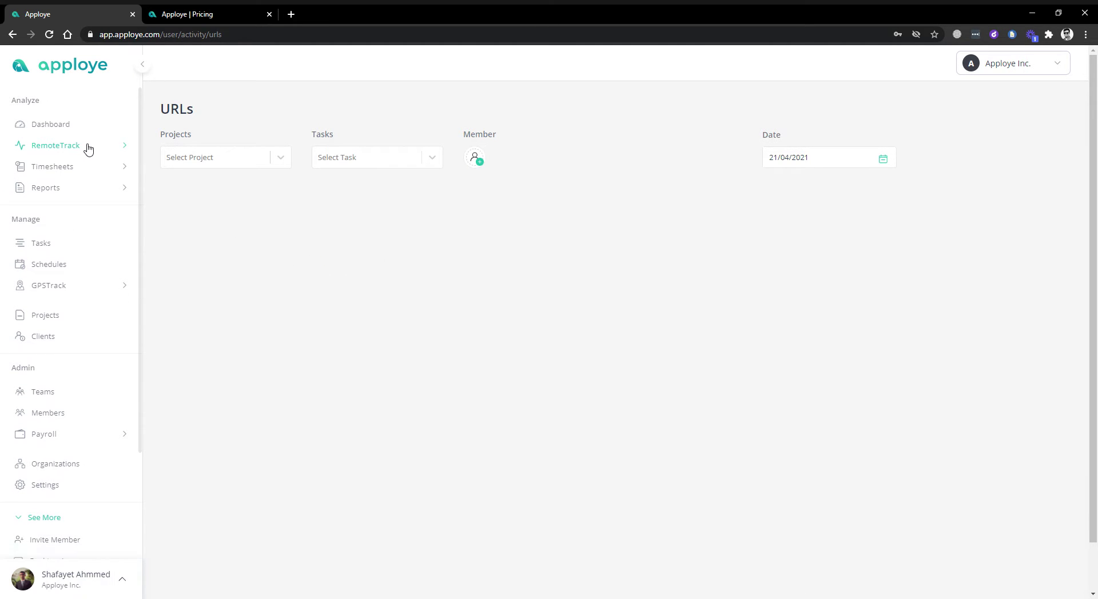
pyautogui.click(82, 175)
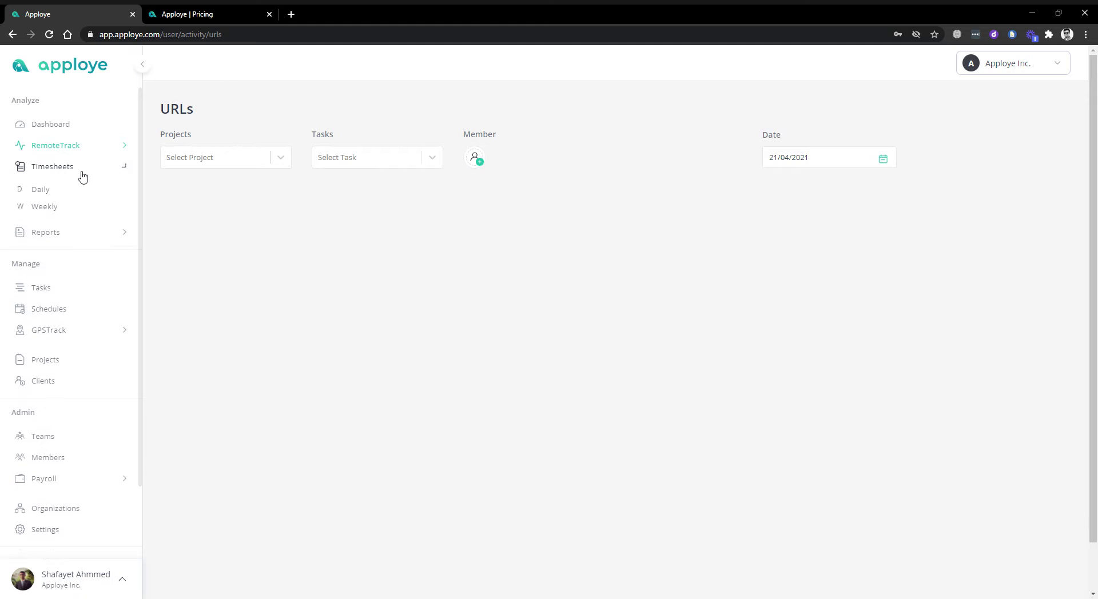
pyautogui.click(39, 191)
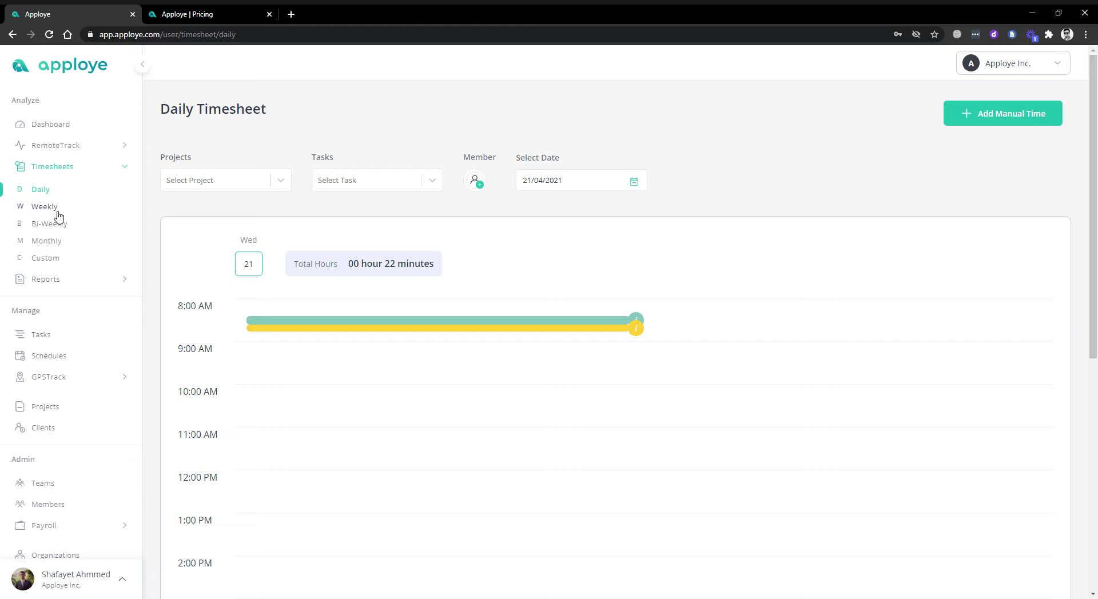
# - Open the Monthly timesheet and check the Projects and Member filters without selecting anything
pyautogui.click(52, 245)
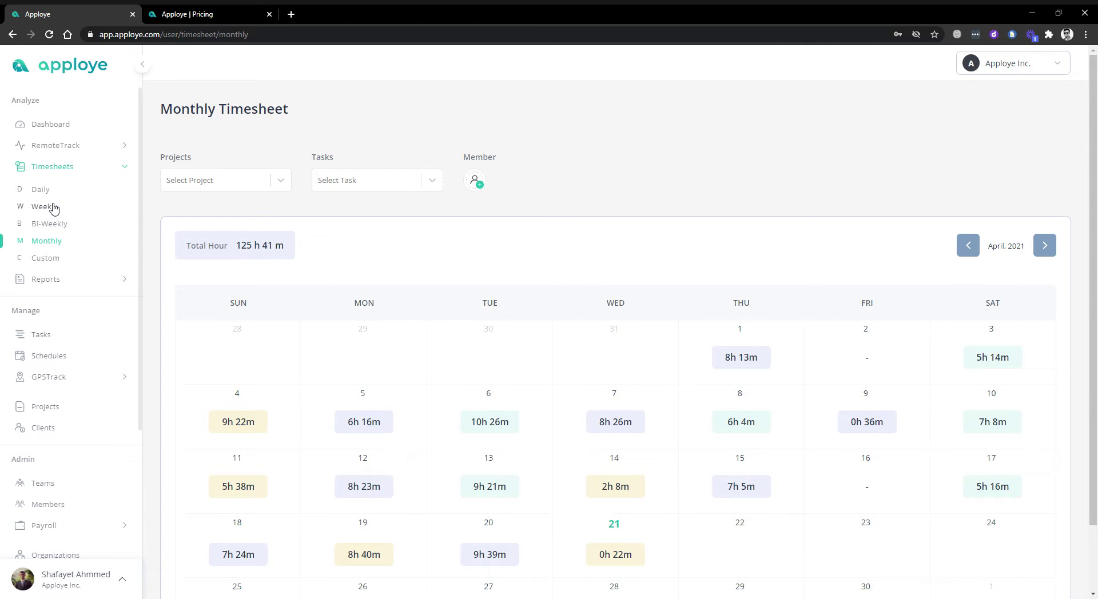
pyautogui.click(225, 183)
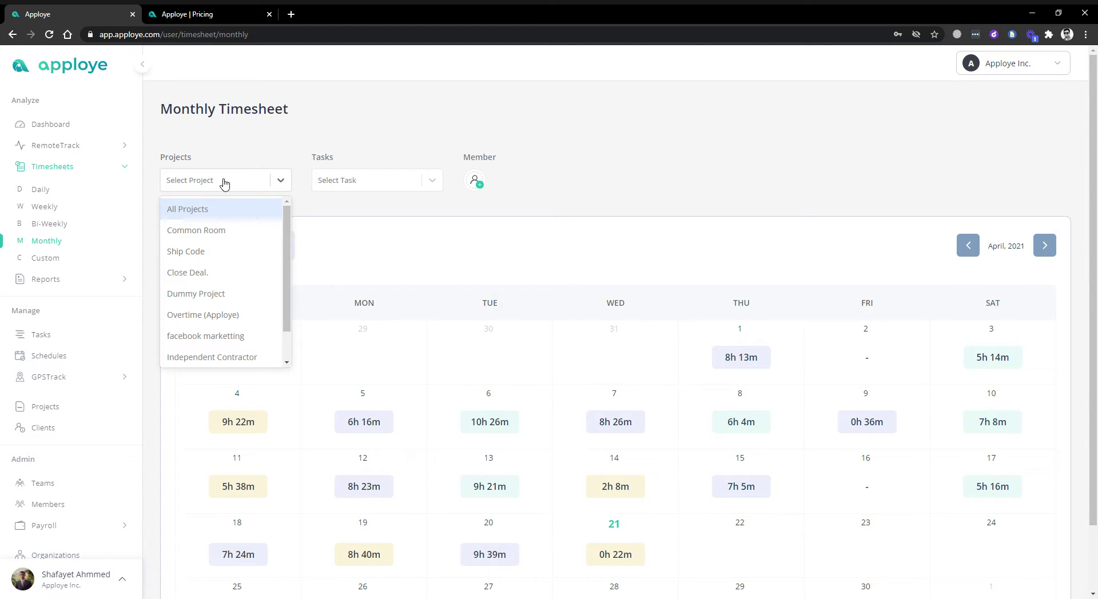
pyautogui.click(296, 179)
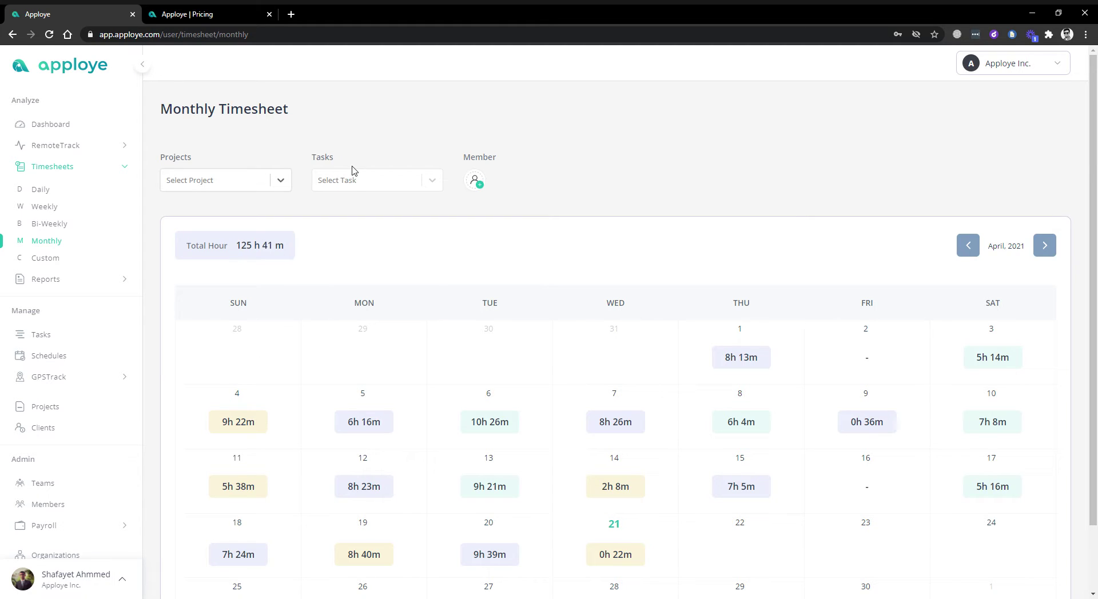
pyautogui.click(483, 187)
pyautogui.scroll(-5, 494, 267)
pyautogui.scroll(3, 469, 277)
pyautogui.click(453, 282)
# - Go back to March 2021, then open the Bi-Weekly timesheet for April 08–21 totalling 77h 54m
pyautogui.scroll(2, 421, 257)
pyautogui.scroll(-2, 526, 408)
pyautogui.scroll(2, 676, 379)
pyautogui.scroll(-2, 783, 344)
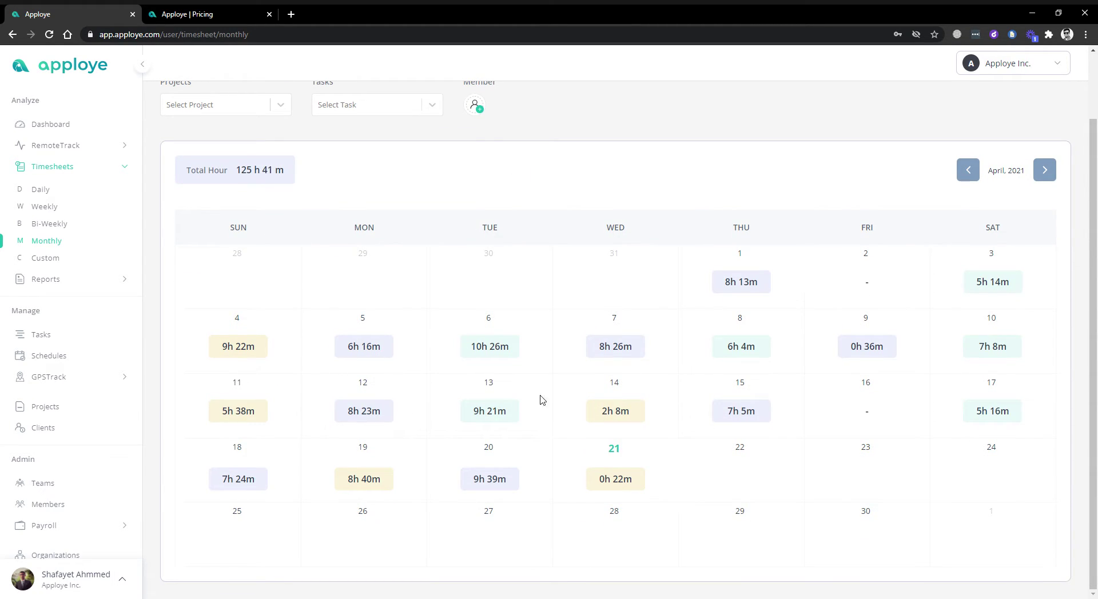
pyautogui.scroll(1, 693, 424)
pyautogui.scroll(-1, 724, 396)
pyautogui.scroll(1, 789, 431)
pyautogui.click(964, 251)
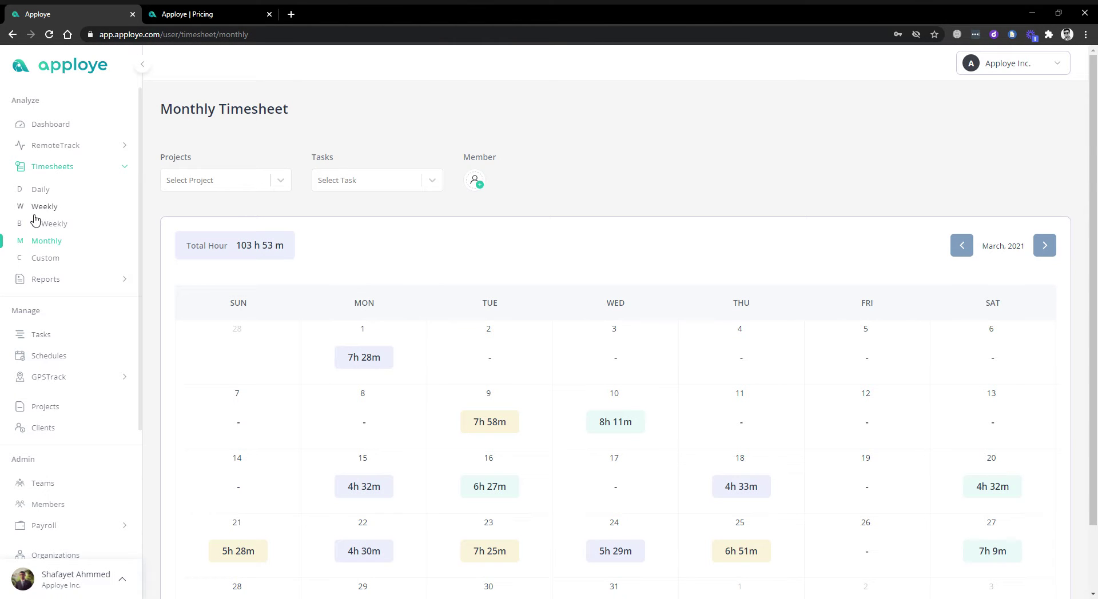
pyautogui.click(43, 224)
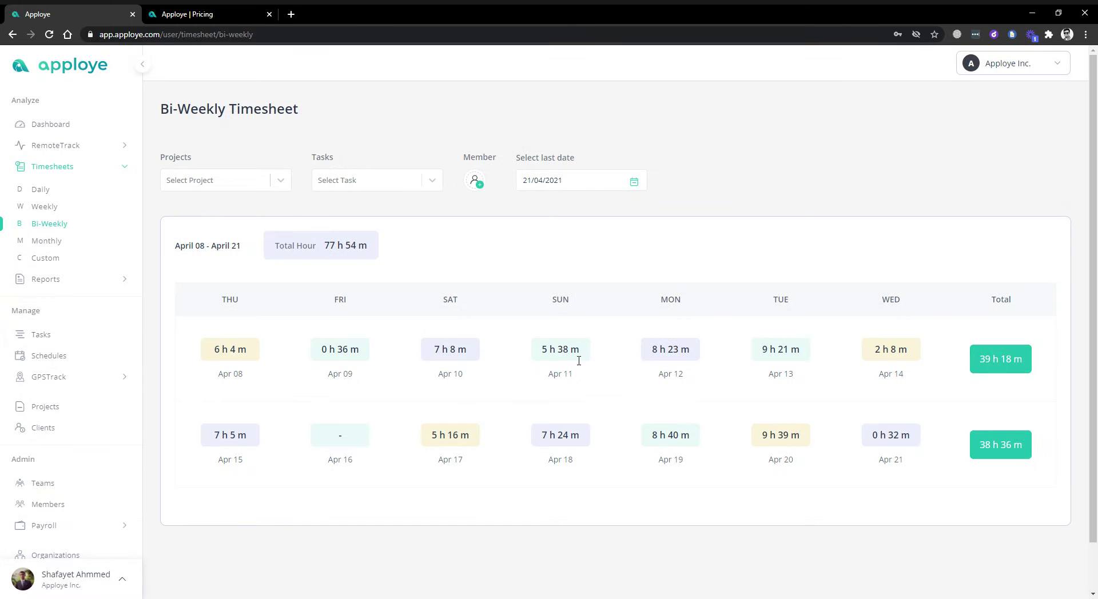
# - Look over the Weekly member timesheet, then return to the Daily timesheet showing 00 hour 32 minutes
pyautogui.click(46, 209)
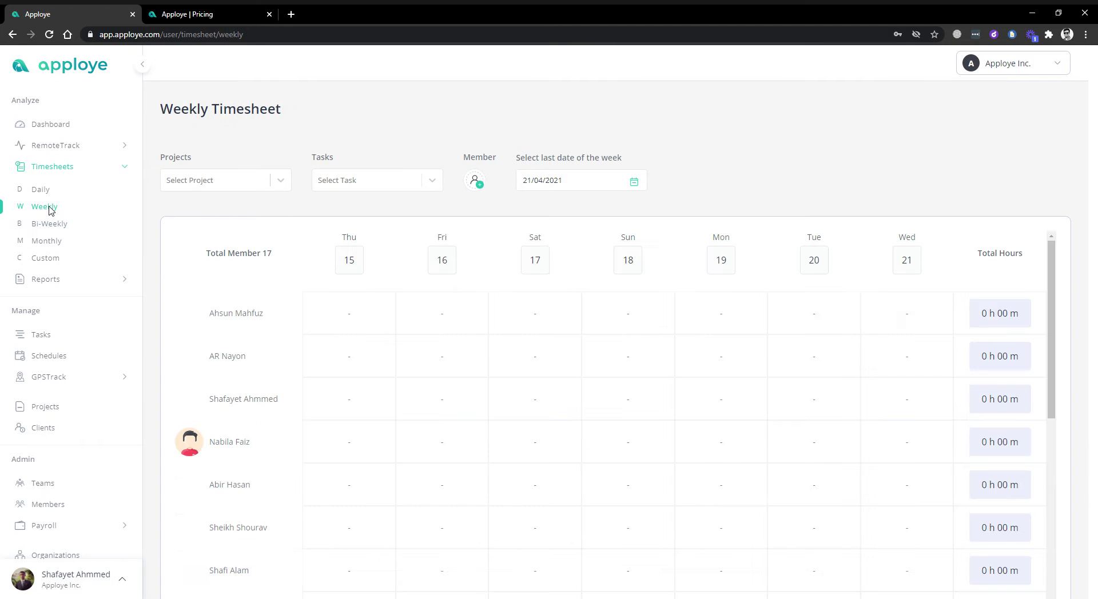
pyautogui.scroll(-5, 625, 364)
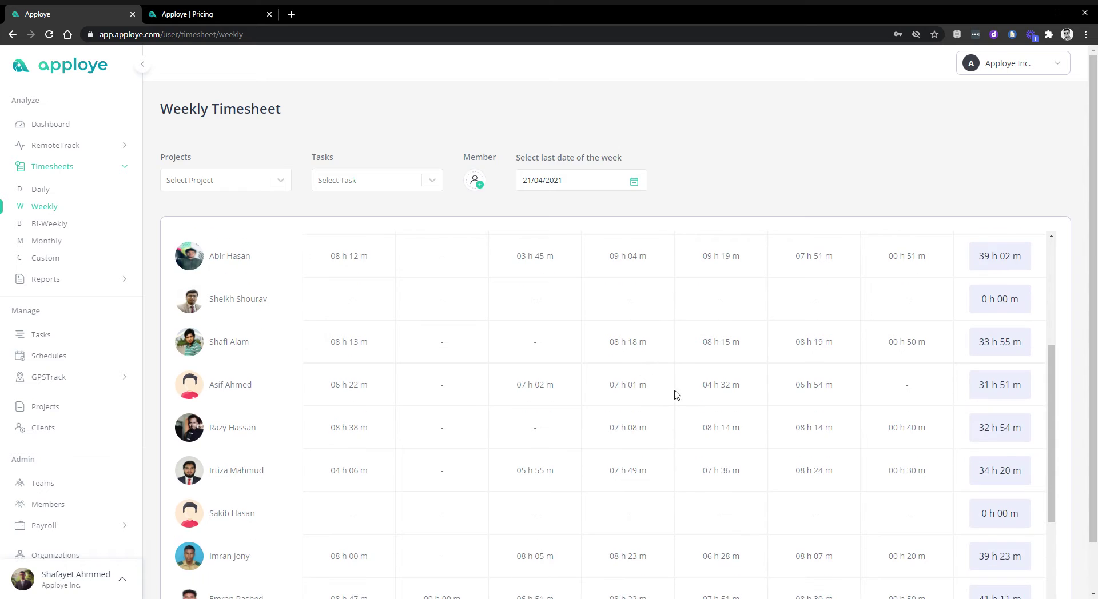
pyautogui.click(43, 188)
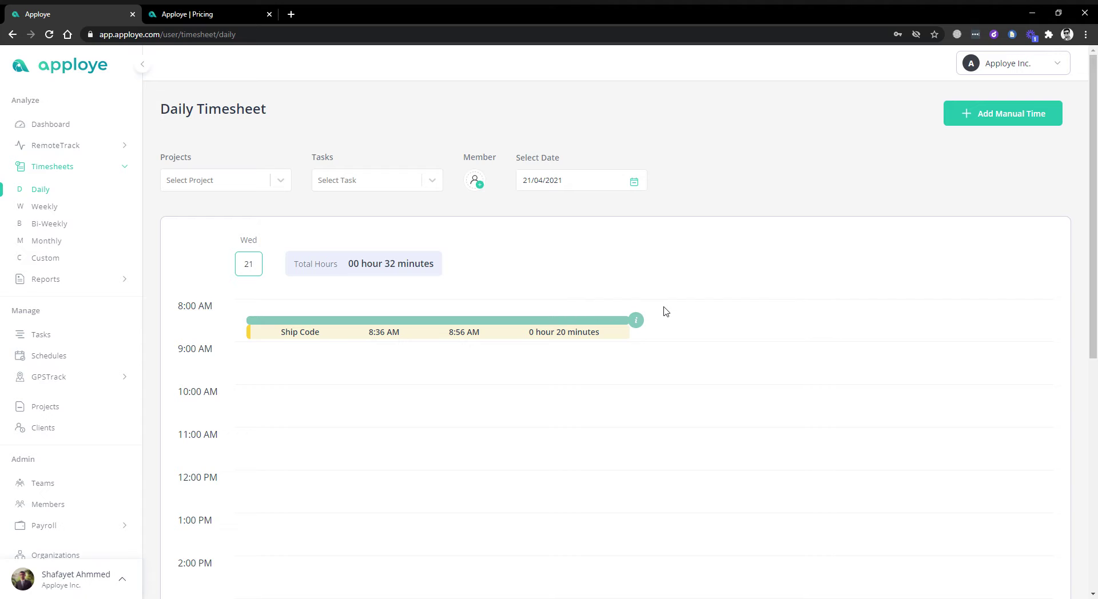
# - Collapse the Timesheets group and toggle the RemoteTrack group open and closed
pyautogui.click(52, 170)
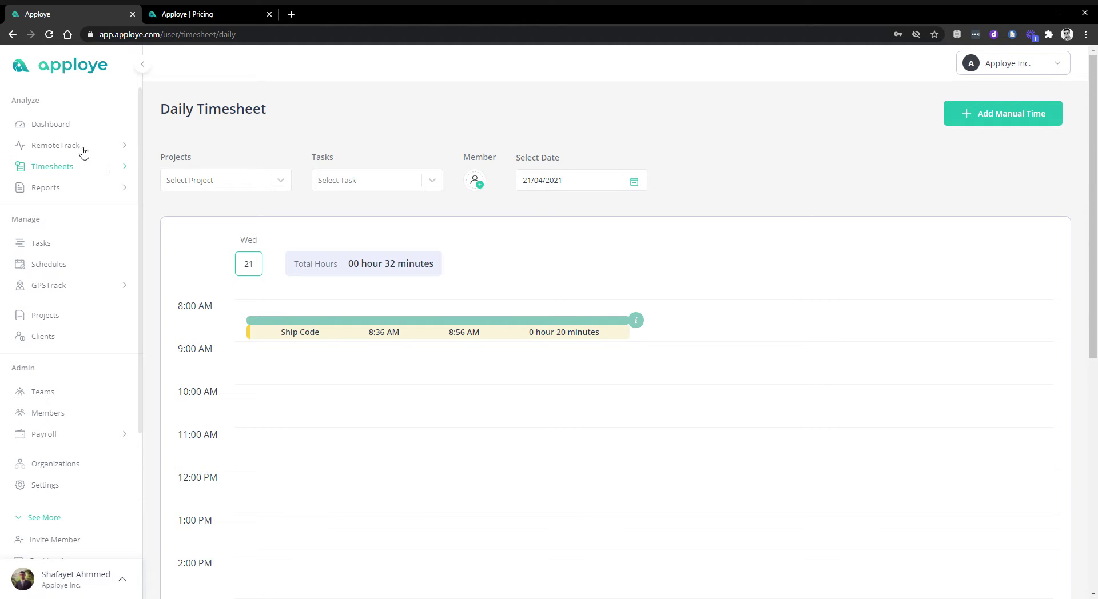
pyautogui.click(62, 146)
pyautogui.click(68, 151)
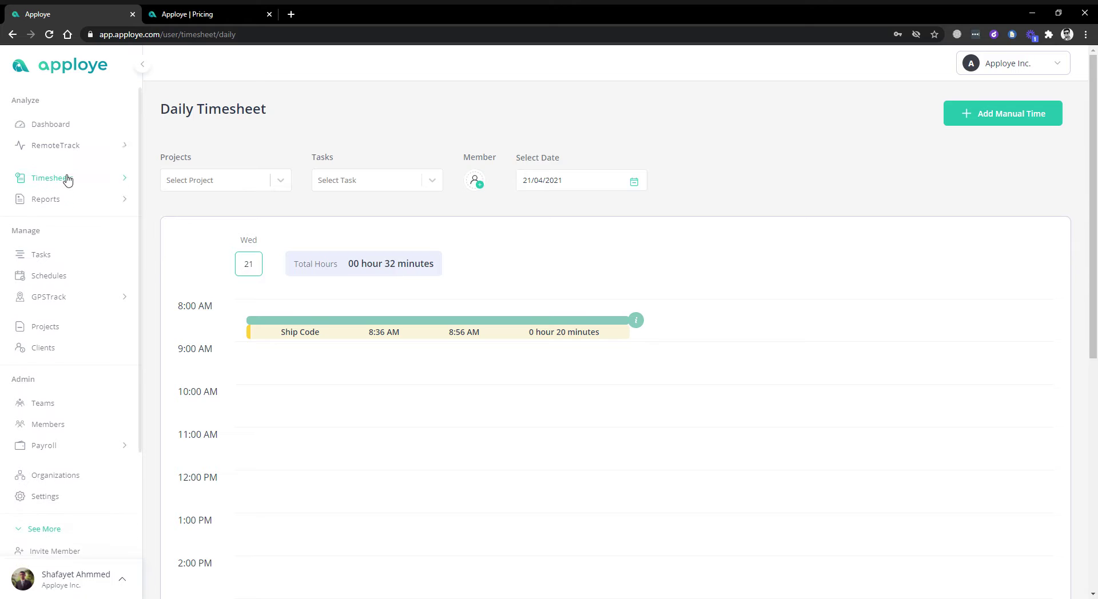
# - Toggle the Timesheets group open and closed, then expand the Reports submenu
pyautogui.click(67, 170)
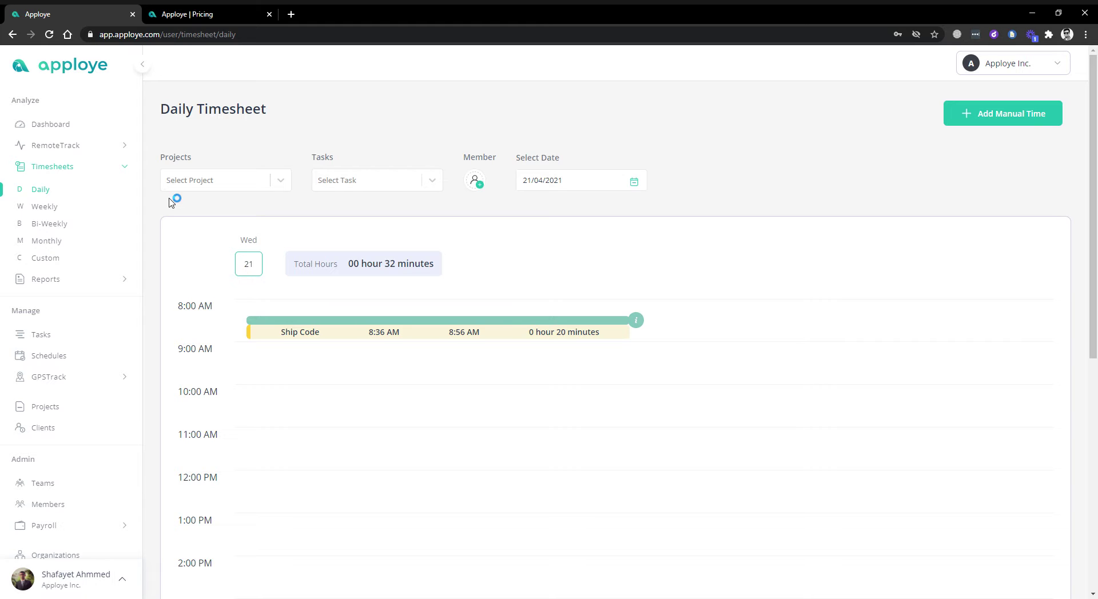
pyautogui.click(79, 168)
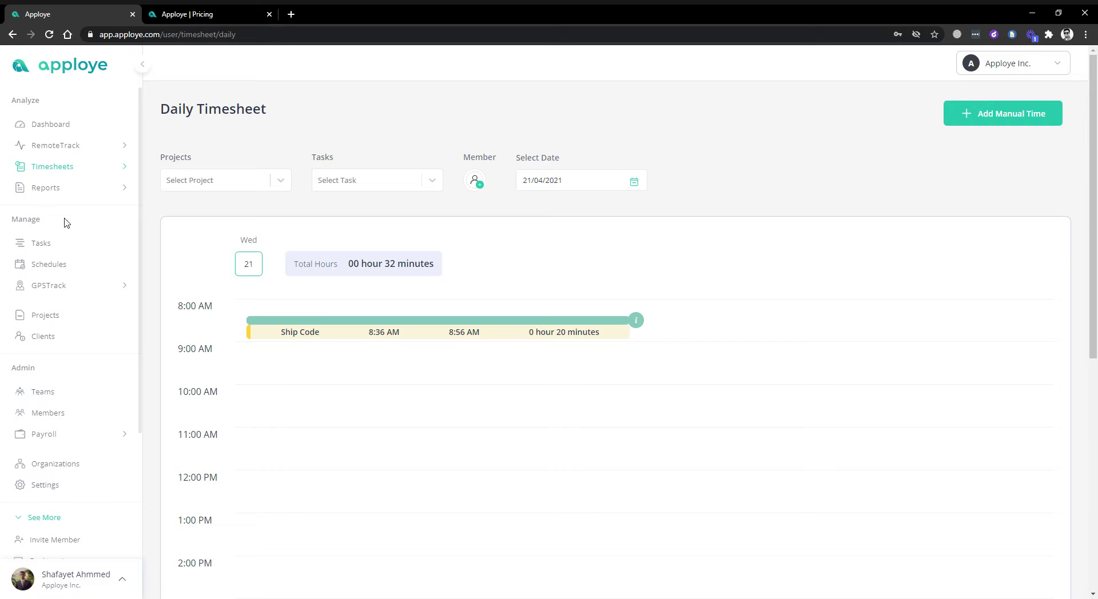
pyautogui.click(57, 190)
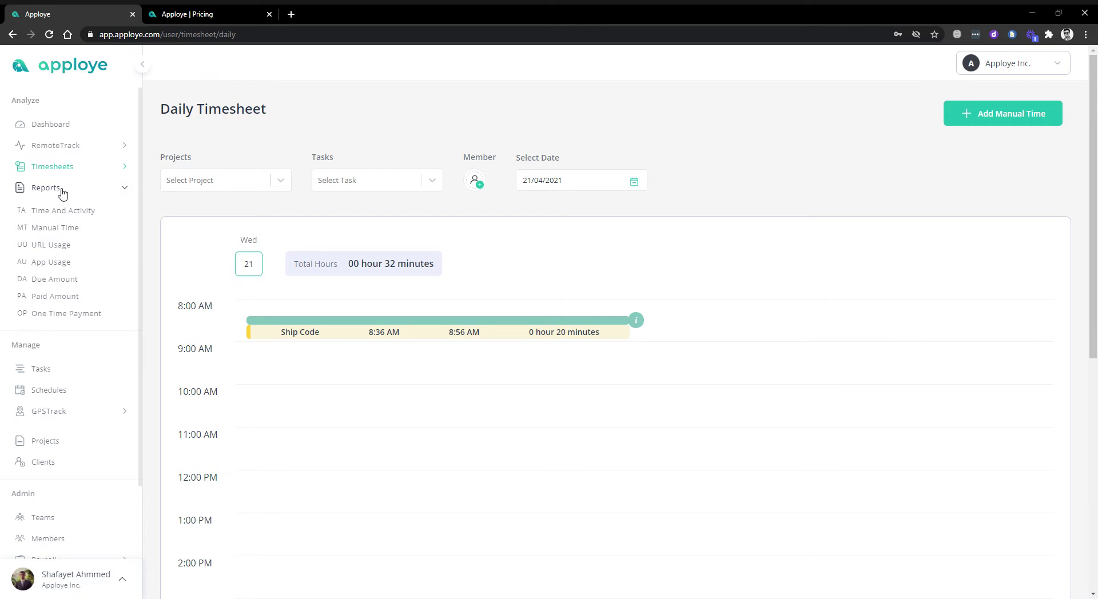
# - Open the Time and Activity Report and switch average activity between graph and table views
pyautogui.click(59, 211)
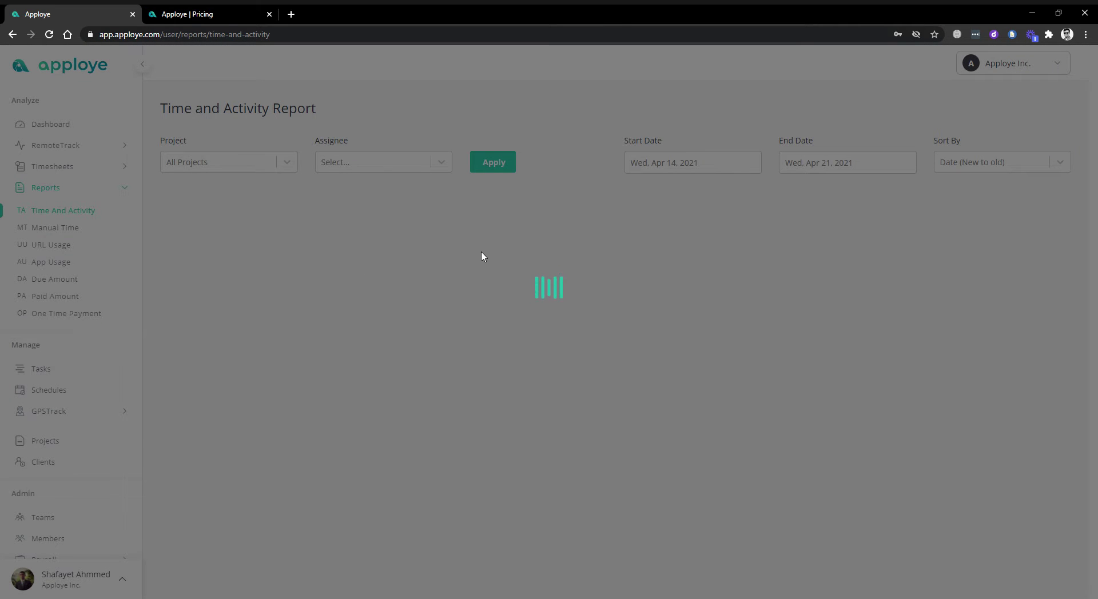
pyautogui.scroll(-4, 566, 275)
pyautogui.scroll(4, 600, 294)
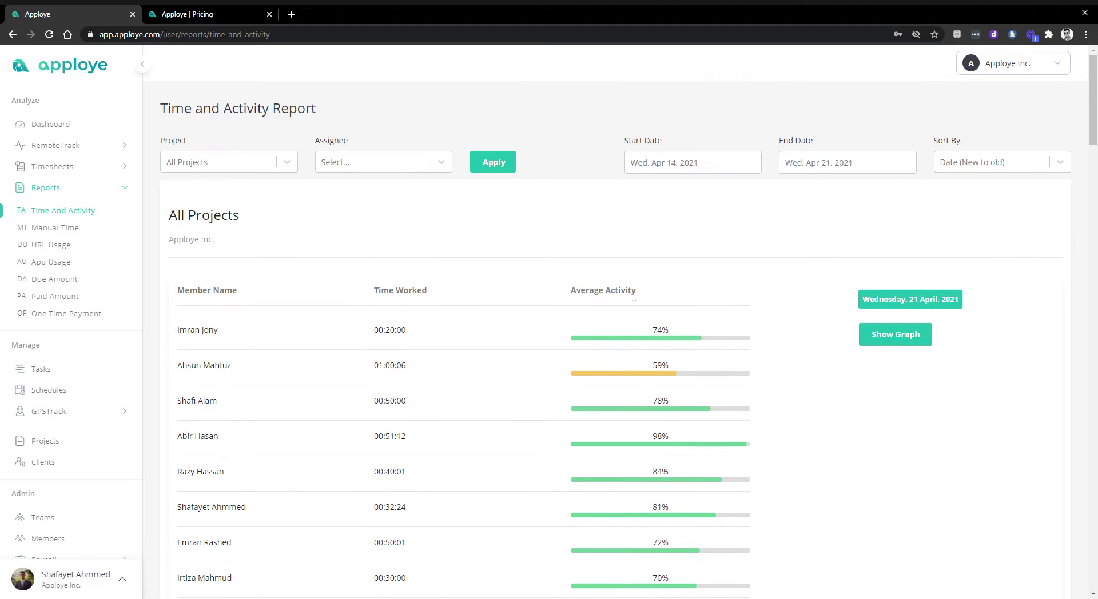
pyautogui.scroll(-5, 651, 320)
pyautogui.scroll(5, 675, 346)
pyautogui.click(887, 336)
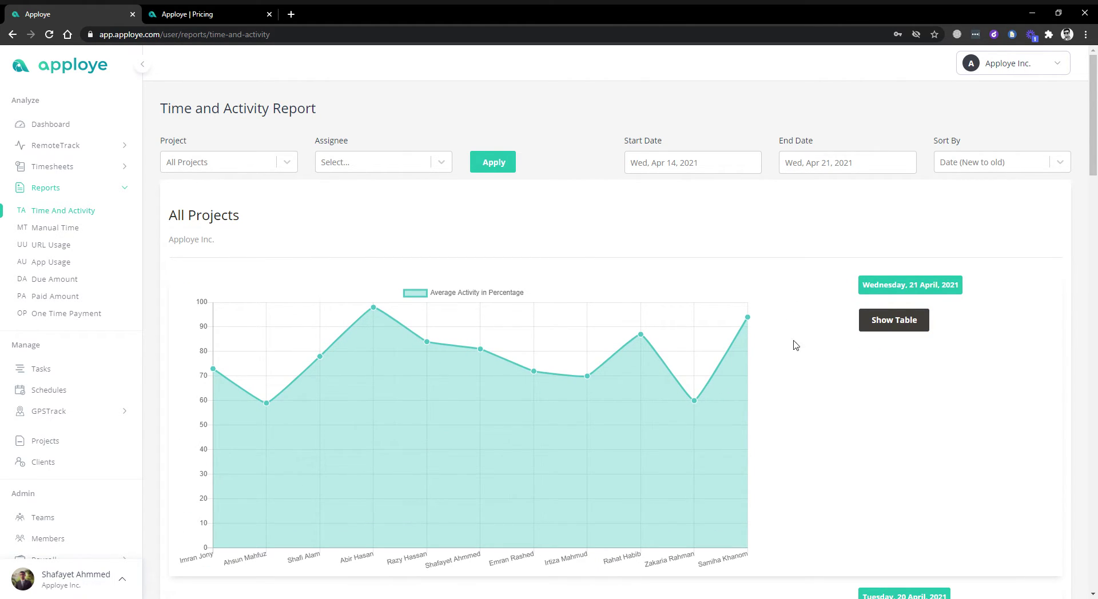
pyautogui.click(892, 320)
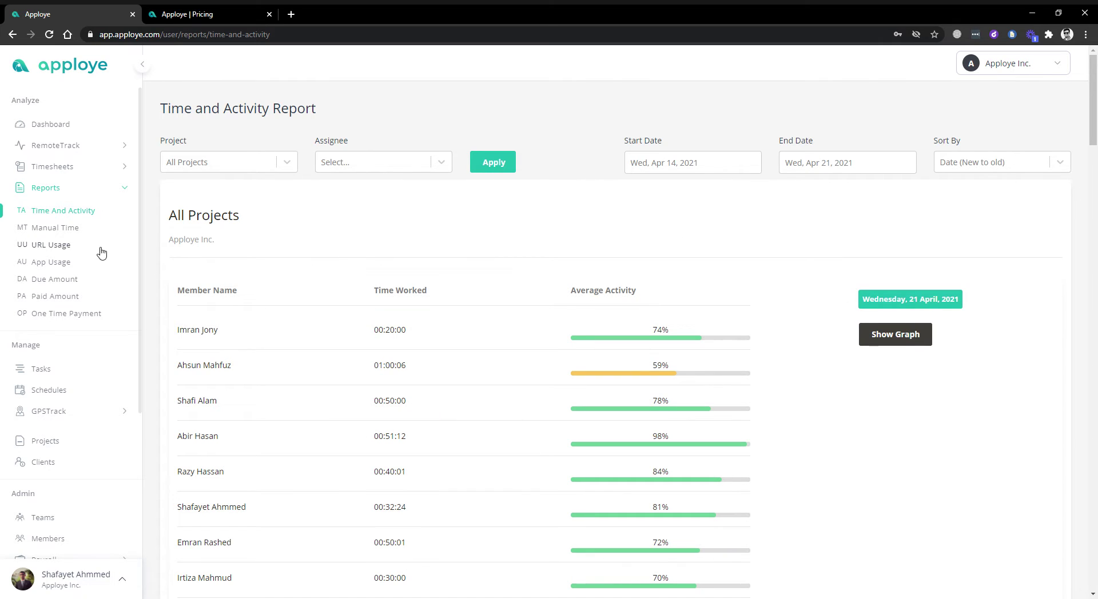
pyautogui.scroll(-4, 522, 382)
pyautogui.scroll(4, 521, 381)
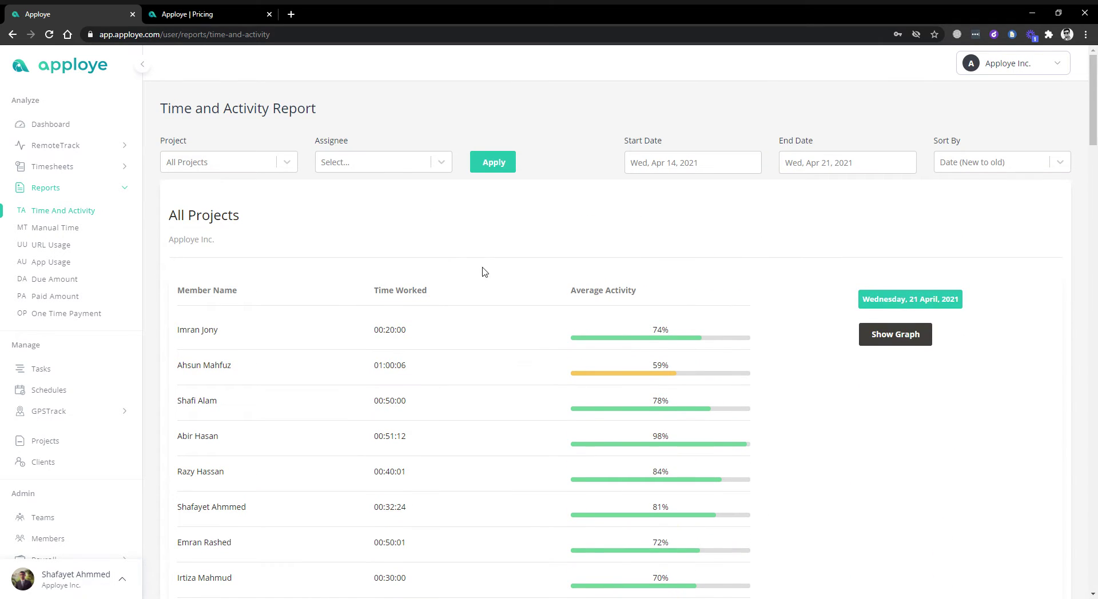
# - Try several members in the Assignee filter, clear it, then open the Manual Time Report
pyautogui.click(402, 164)
pyautogui.click(396, 272)
pyautogui.press('BackSpace')
pyautogui.click(420, 166)
pyautogui.click(424, 207)
pyautogui.click(442, 164)
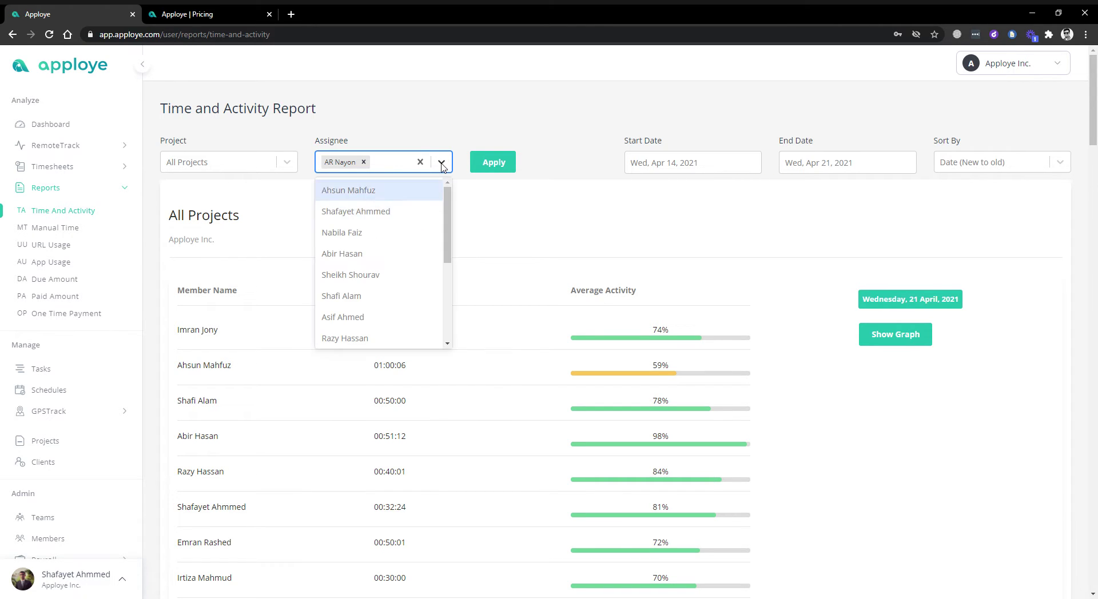
pyautogui.click(408, 258)
pyautogui.click(421, 164)
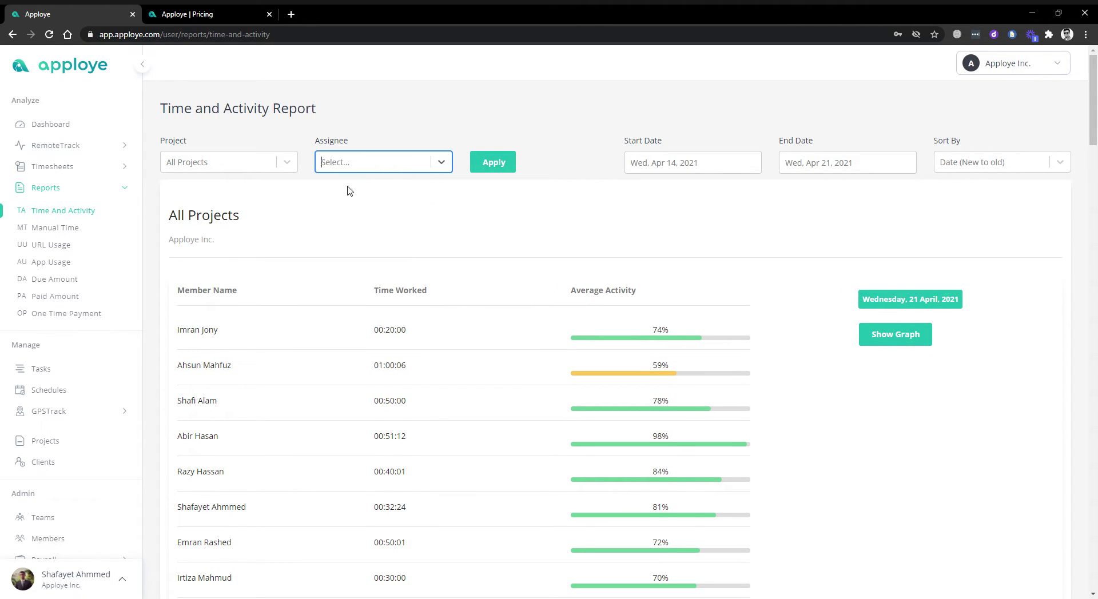
pyautogui.click(55, 227)
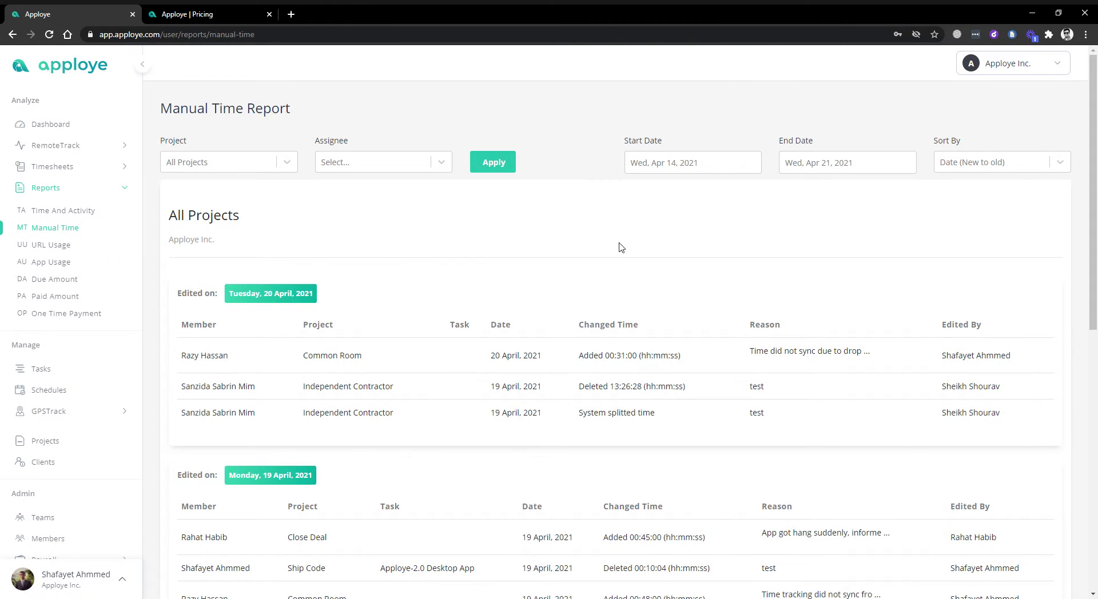
# - Expand Timesheets and open the Daily view showing the 8:36–8:56 AM Ship Code entry
pyautogui.click(52, 167)
pyautogui.click(41, 189)
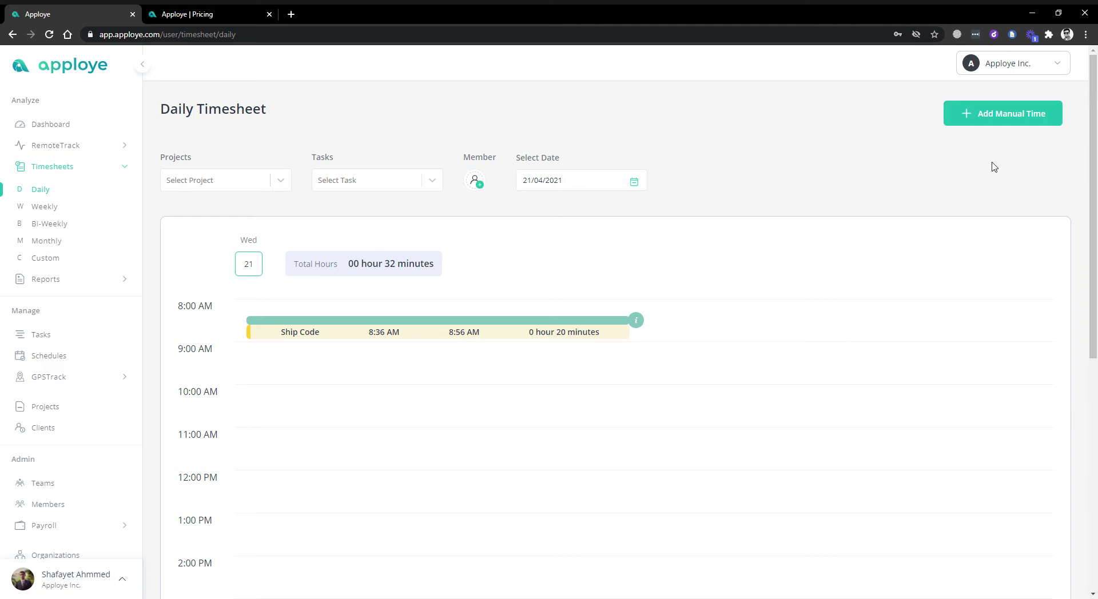
pyautogui.click(1013, 120)
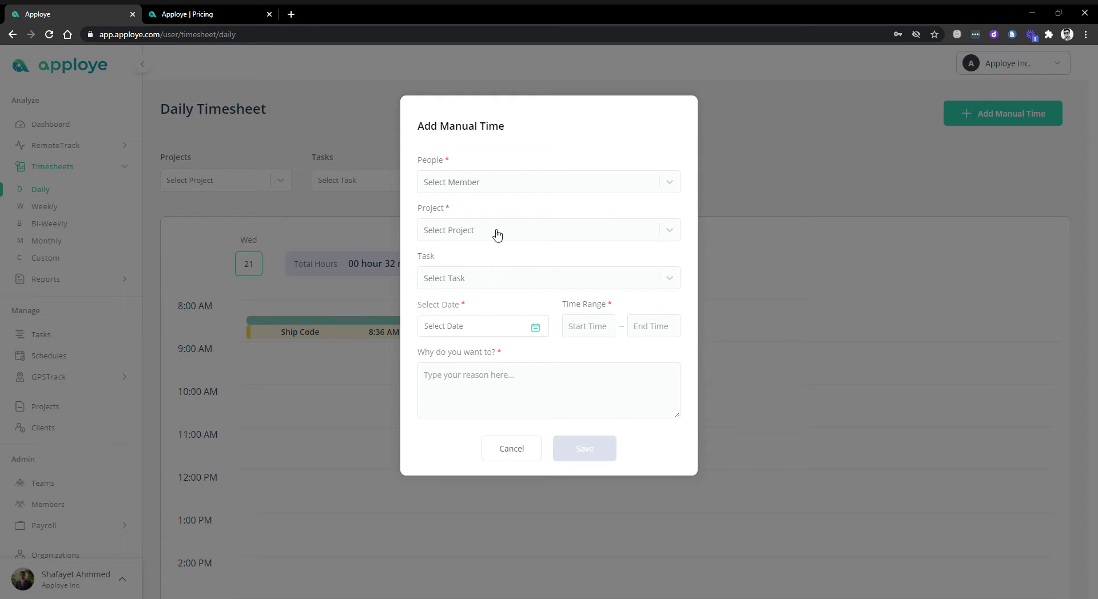
pyautogui.click(508, 450)
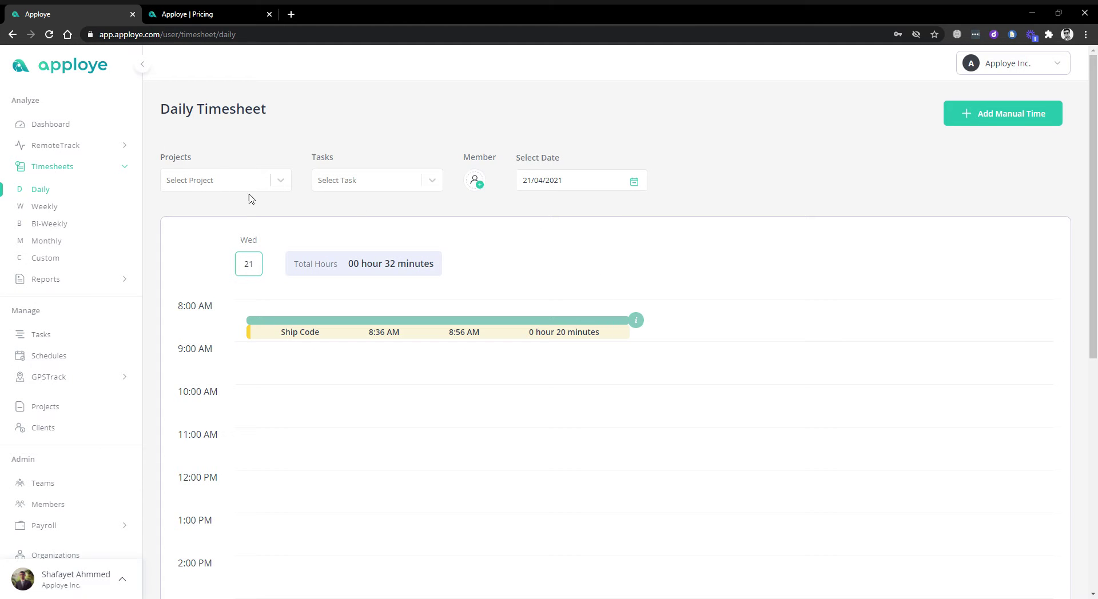
pyautogui.click(59, 284)
# - Open the Manual Time Report and scroll through its edit history tables
pyautogui.click(58, 228)
pyautogui.scroll(-5, 645, 303)
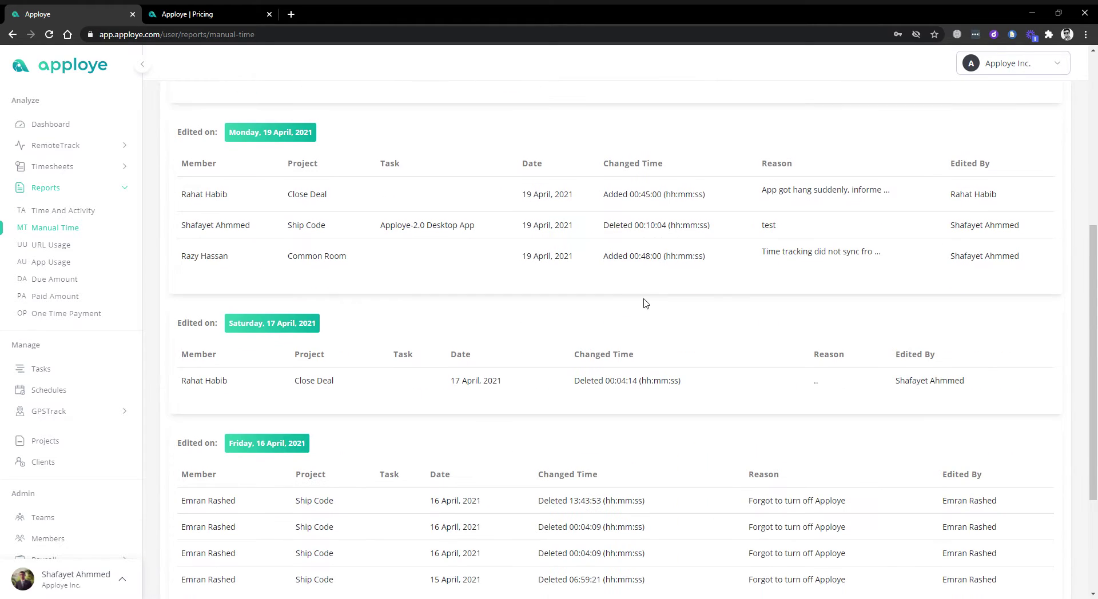
pyautogui.scroll(-3, 737, 301)
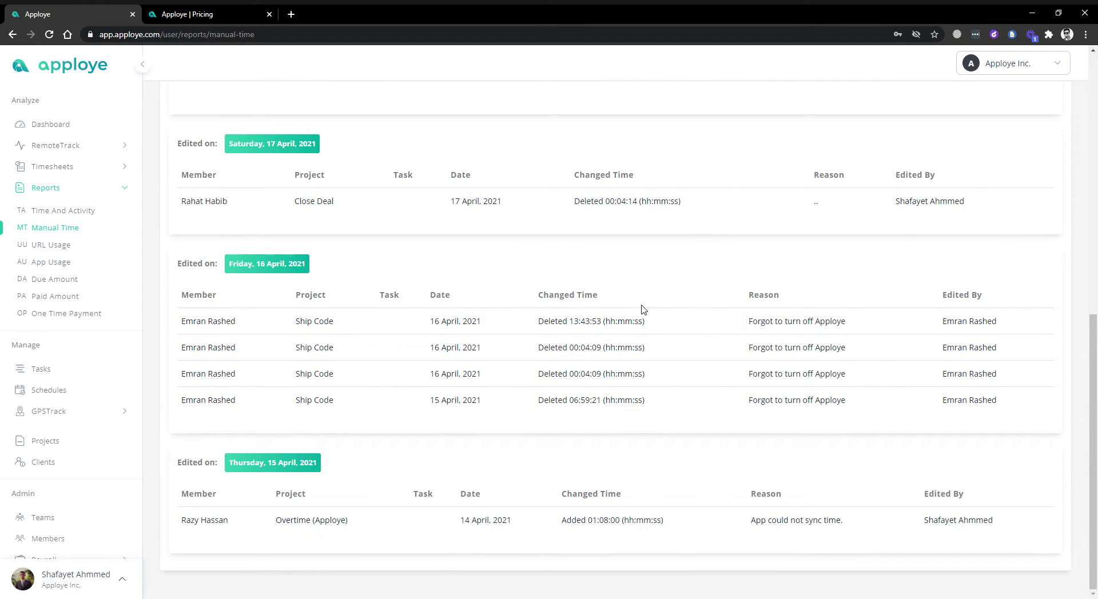
pyautogui.scroll(9, 543, 330)
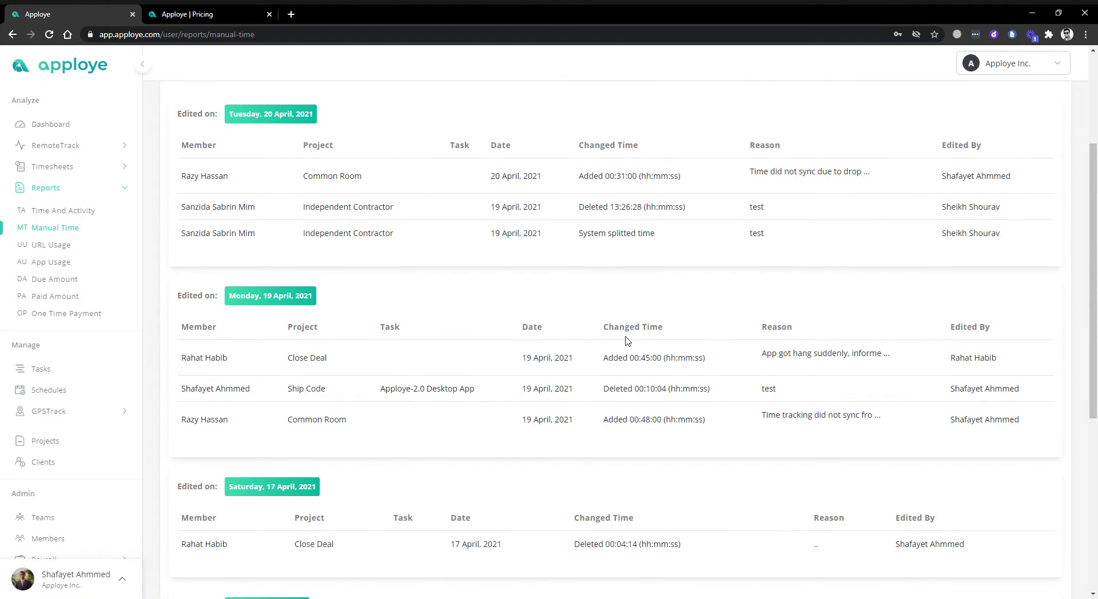
# - Highlight the first edit's reason text, then open the URL Usage Report
pyautogui.moveTo(756, 355); pyautogui.dragTo(875, 351)
pyautogui.click(782, 314)
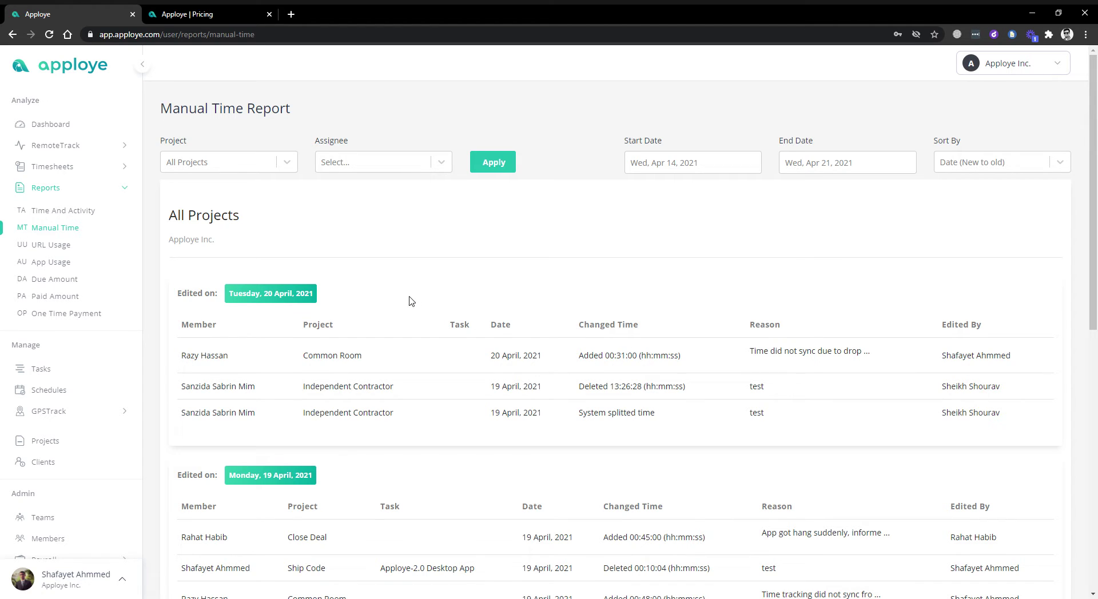
pyautogui.click(63, 247)
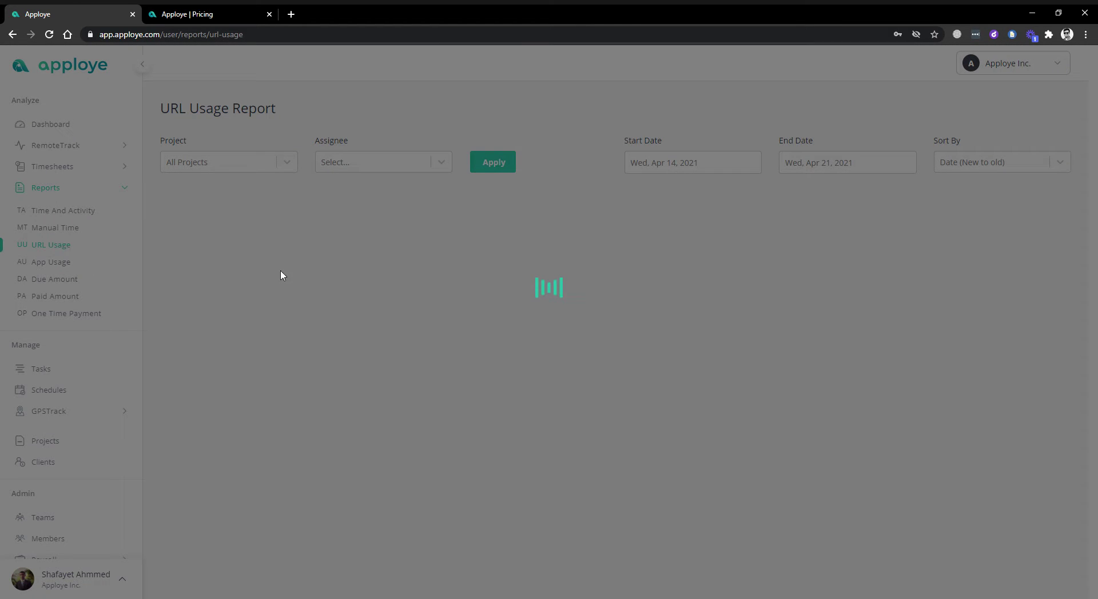
# - Scroll through the website usage listed in the URL Usage Report
pyautogui.scroll(-20, 466, 282)
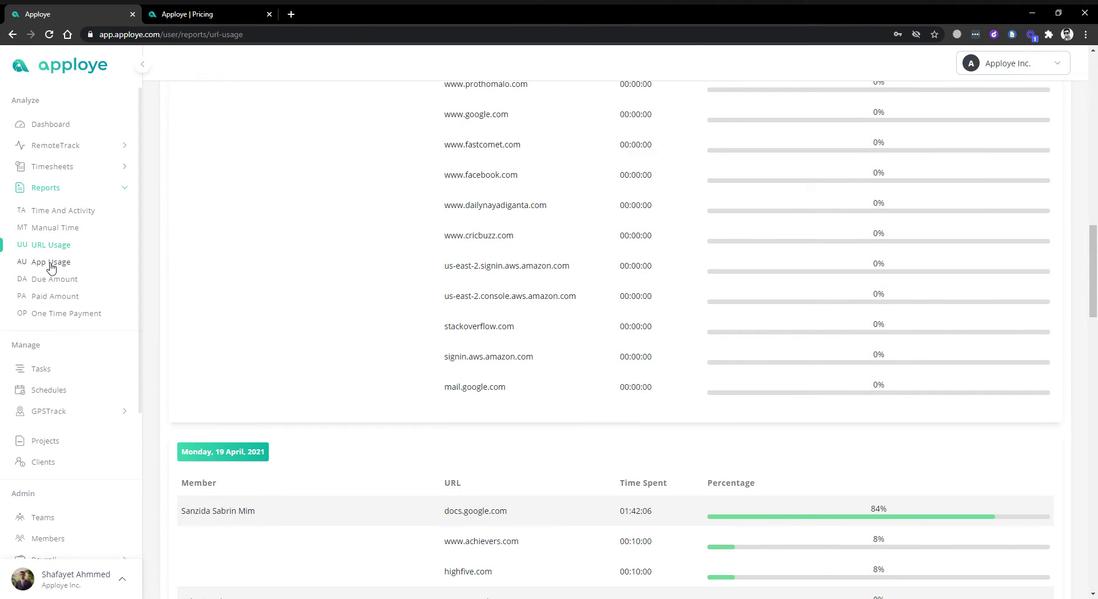
pyautogui.scroll(-10, 441, 321)
pyautogui.scroll(20, 441, 321)
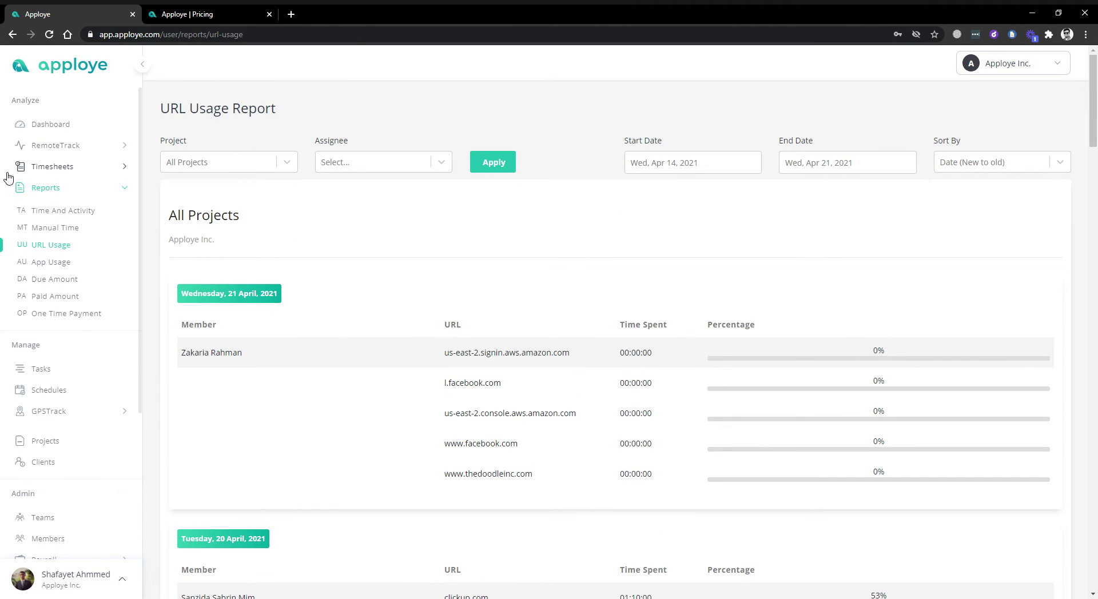
# - Toggle the RemoteTrack options, then pick App Usage from the Reports list
pyautogui.click(45, 147)
pyautogui.click(66, 149)
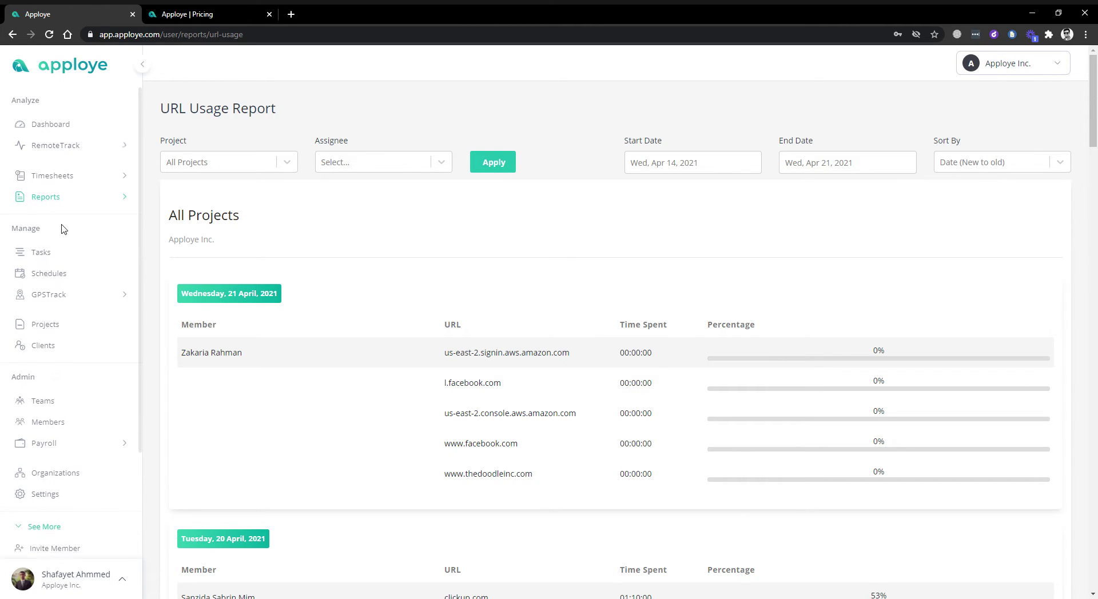
pyautogui.click(64, 197)
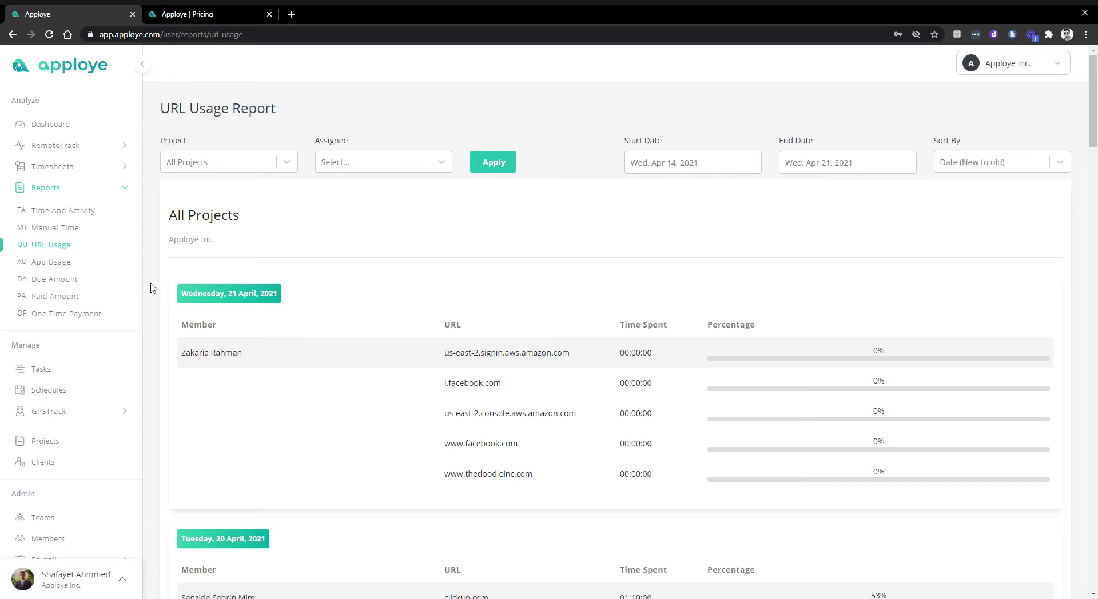
pyautogui.click(57, 264)
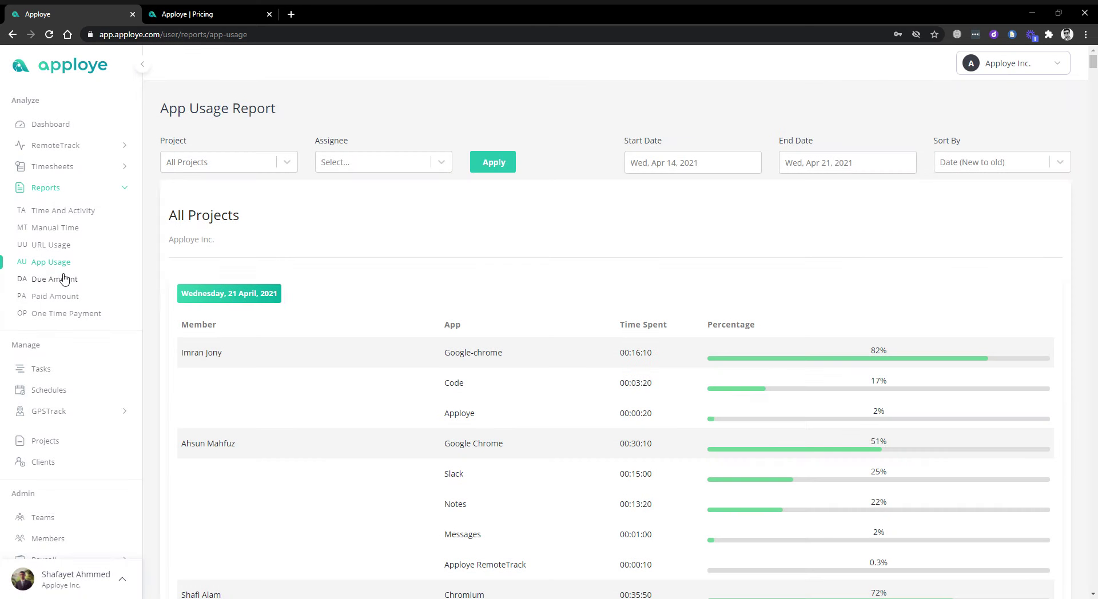
# - Open the Due Amount Report and scroll through each day's member payment tables
pyautogui.click(46, 281)
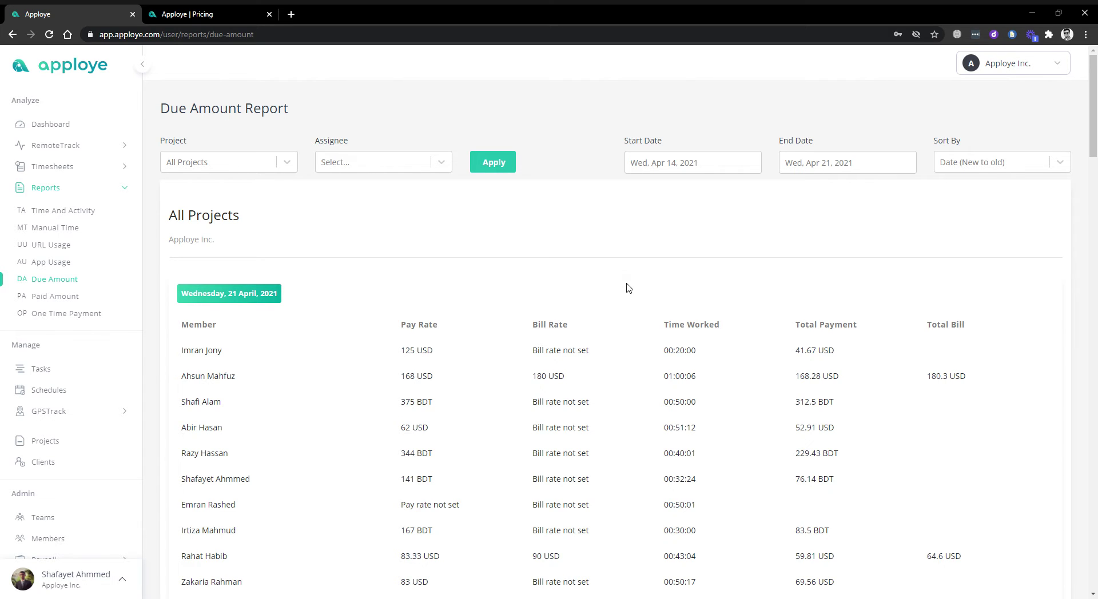
pyautogui.scroll(-5, 228, 360)
pyautogui.scroll(-4, 76, 379)
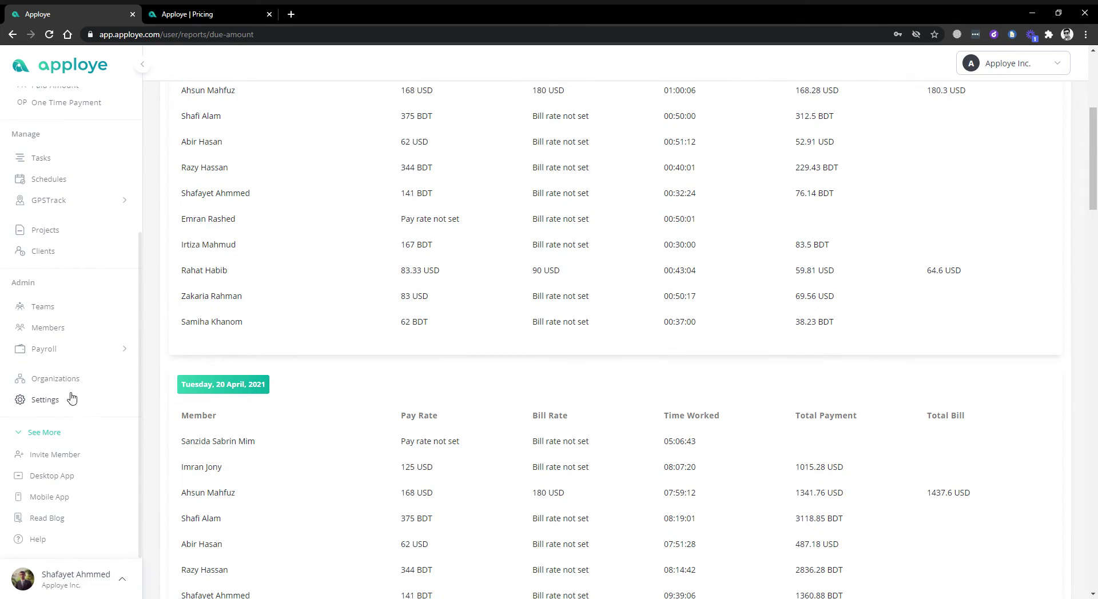
# - Expand the Payroll and Reports sidebar lists, then reopen the Due Amount Report
pyautogui.click(57, 350)
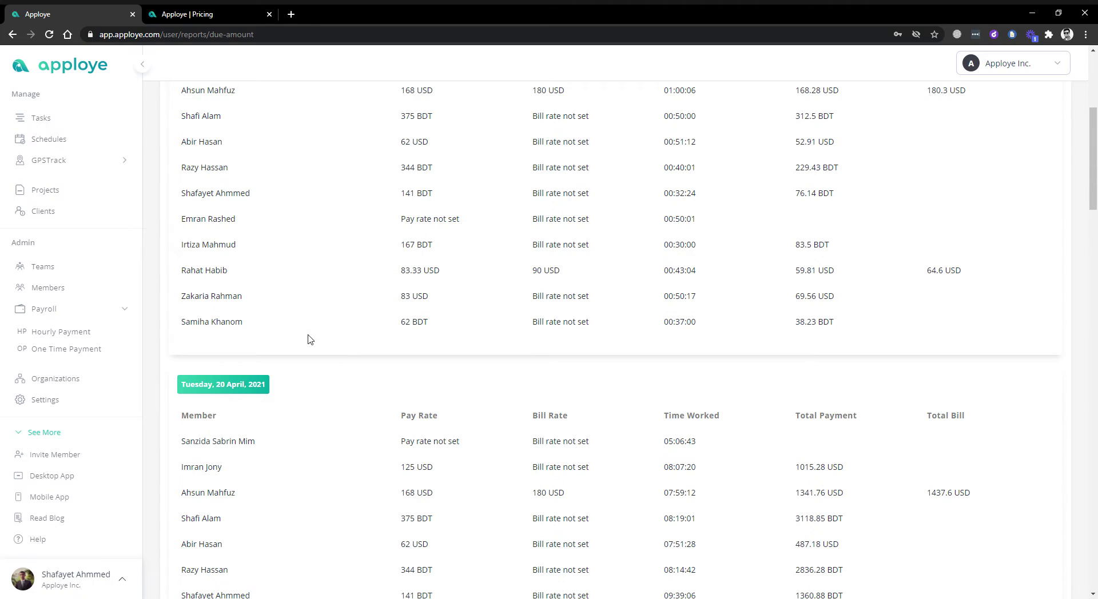
pyautogui.scroll(3, 61, 303)
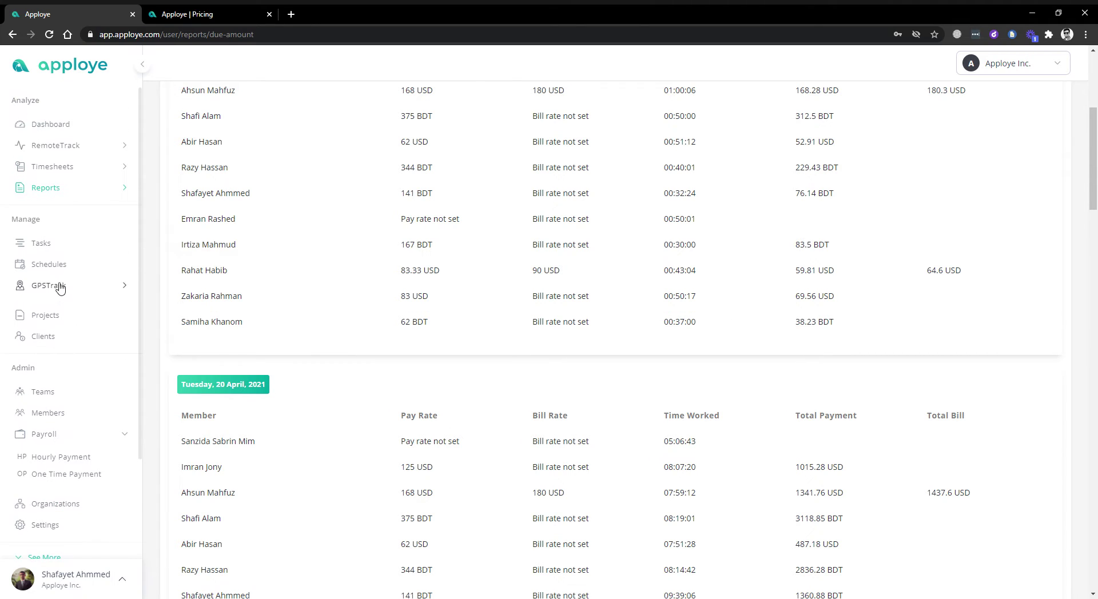
pyautogui.click(59, 188)
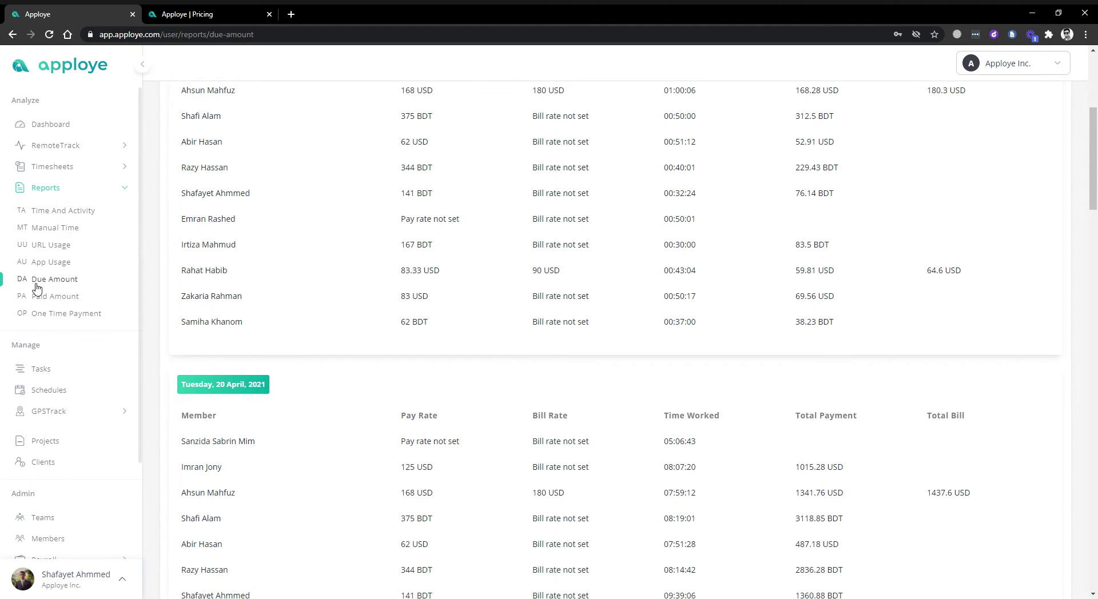
pyautogui.scroll(-4, 54, 288)
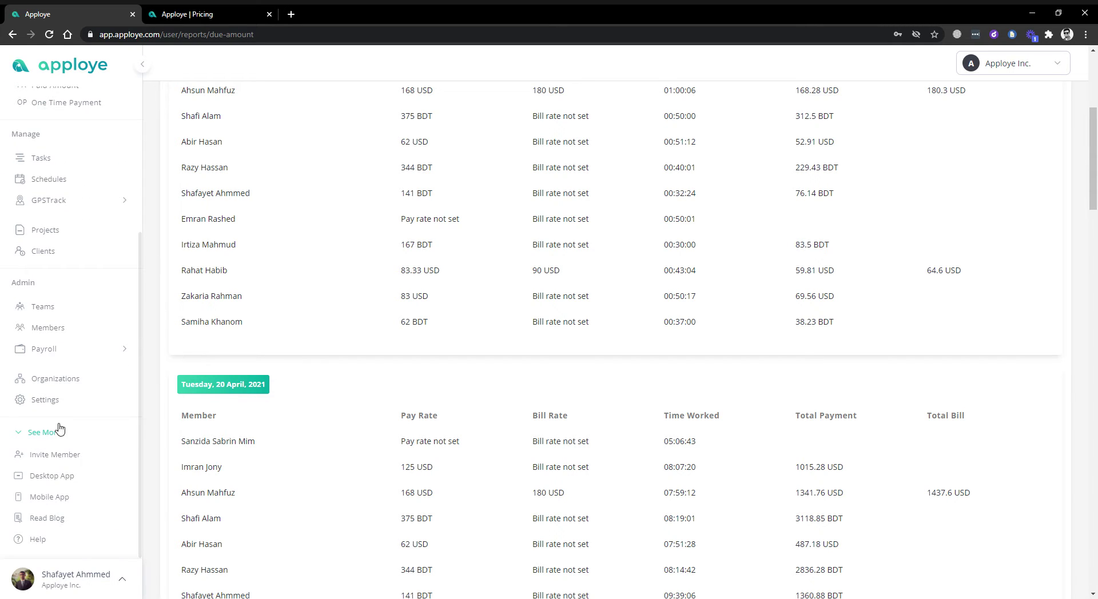
pyautogui.click(57, 350)
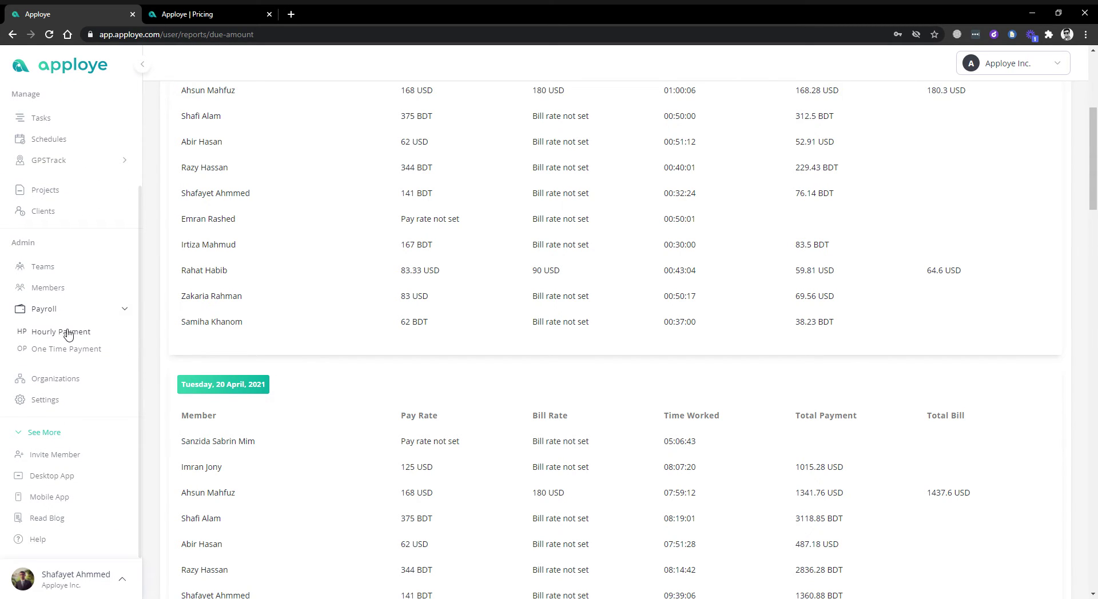
pyautogui.scroll(4, 209, 359)
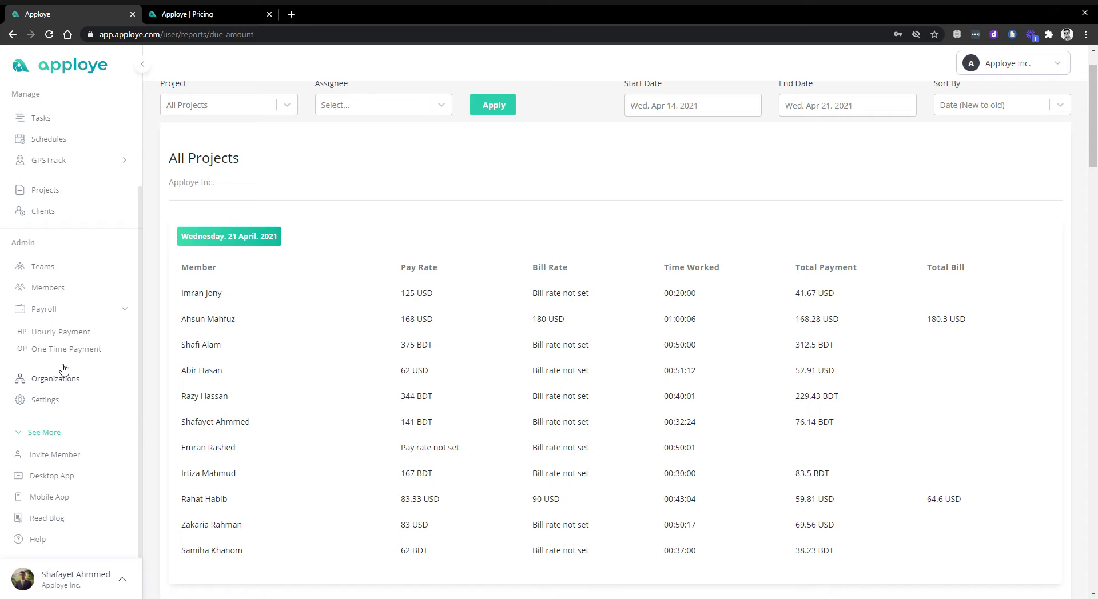
pyautogui.scroll(1, 488, 371)
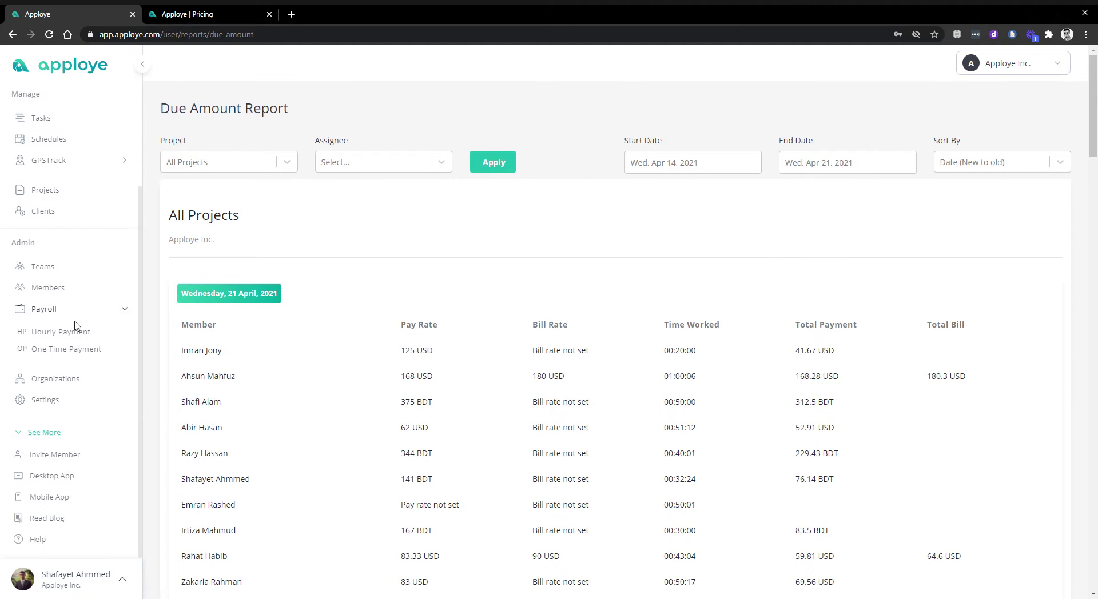
pyautogui.scroll(3, 73, 359)
pyautogui.click(69, 187)
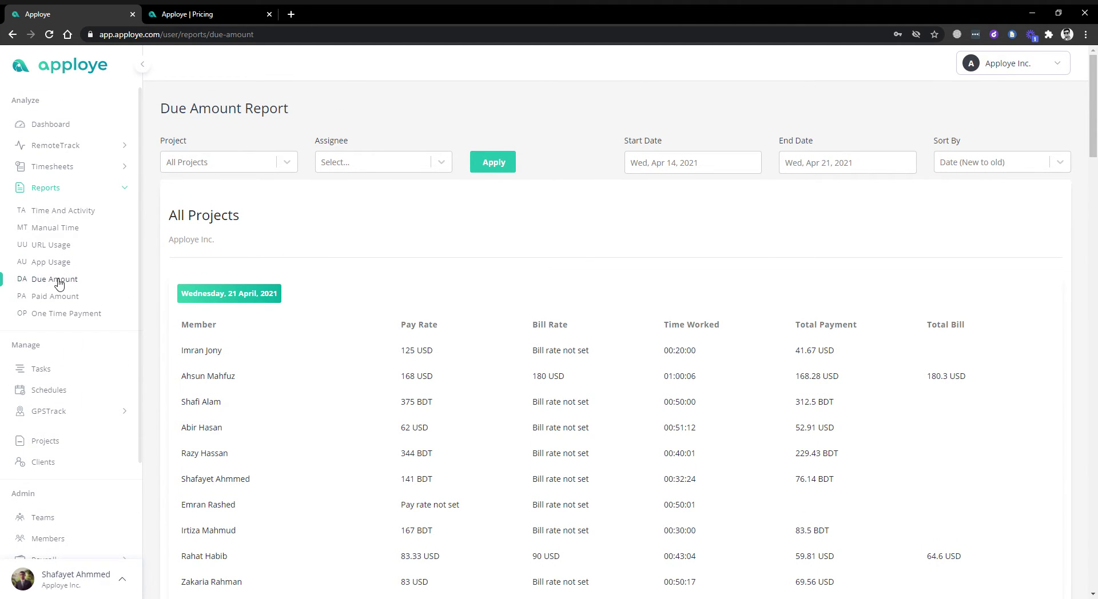
pyautogui.click(46, 282)
# - Collapse Reports, scroll the Common Room tasks on the Tasks page, then open Projects
pyautogui.click(57, 189)
pyautogui.click(41, 245)
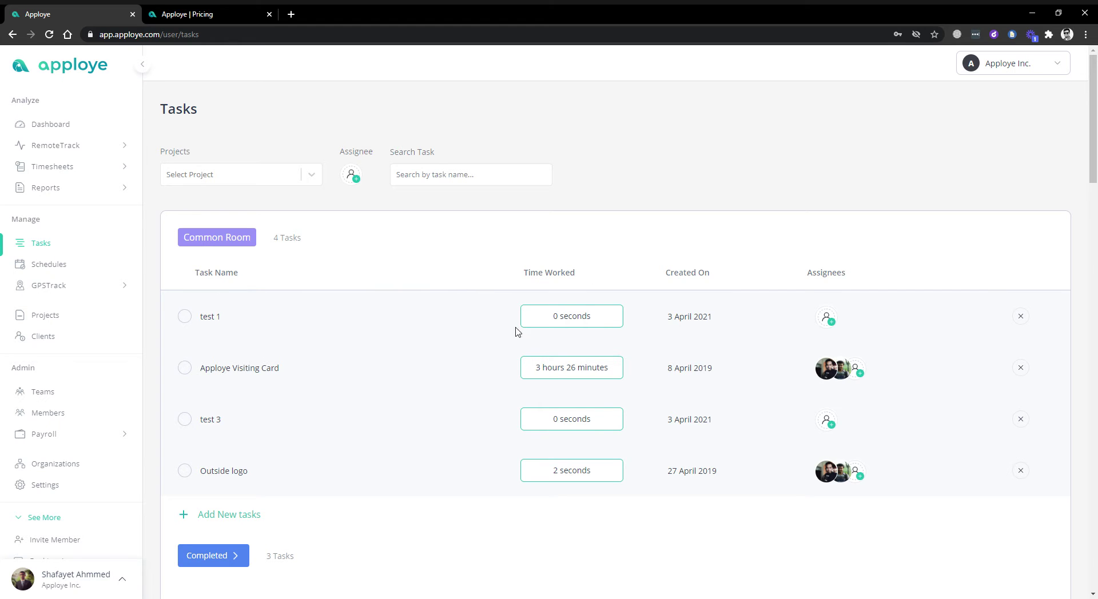
pyautogui.scroll(-20, 504, 354)
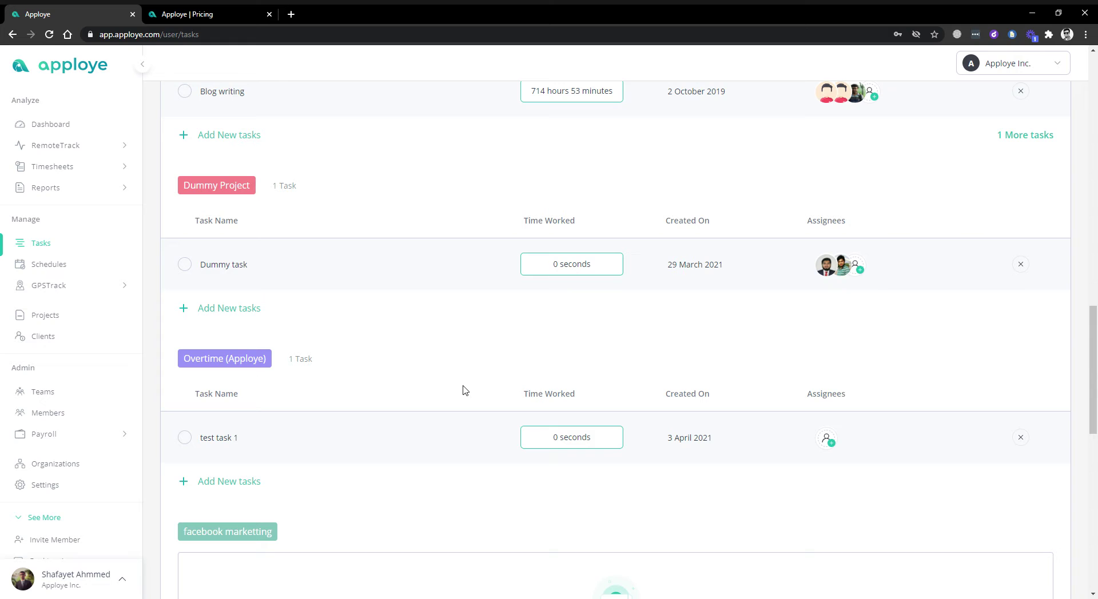
pyautogui.click(57, 320)
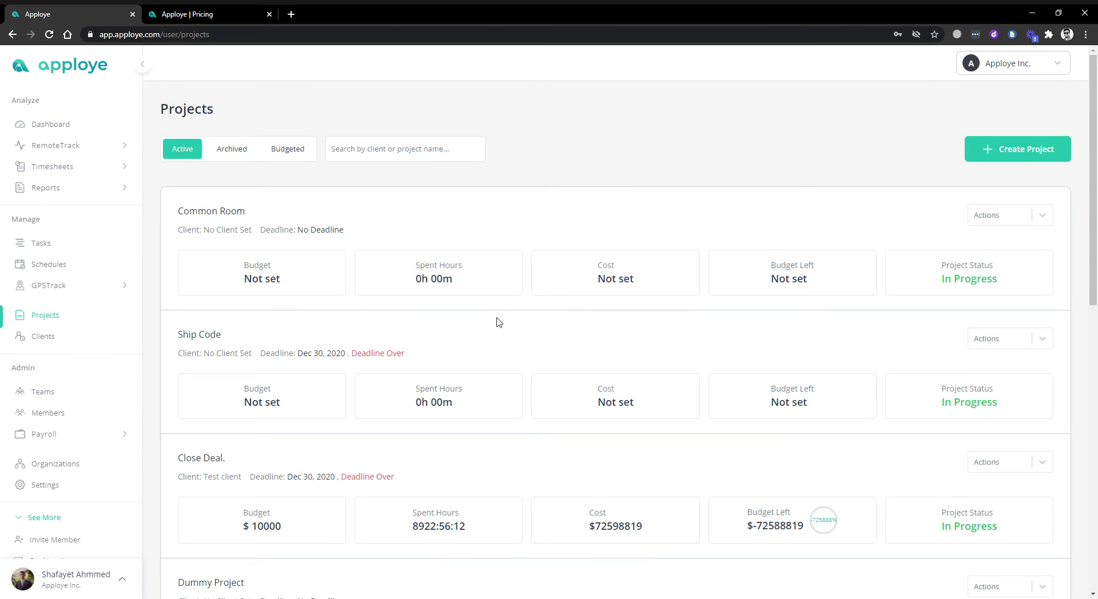
# - Start a new project and expand then collapse People & Permissions, Billings & Hours and Tasks
pyautogui.click(1009, 149)
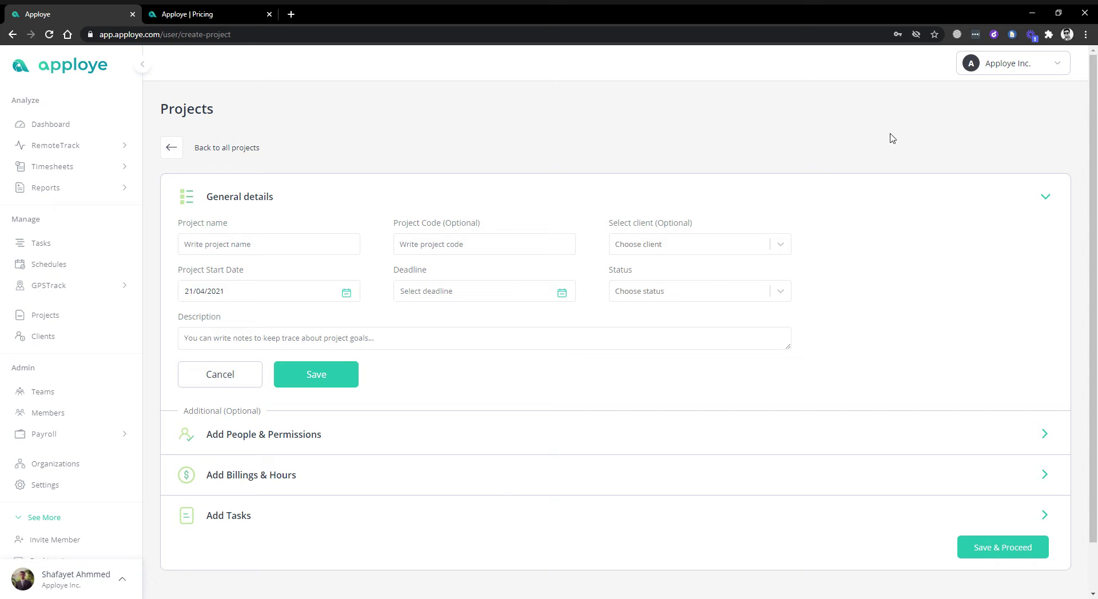
pyautogui.click(237, 436)
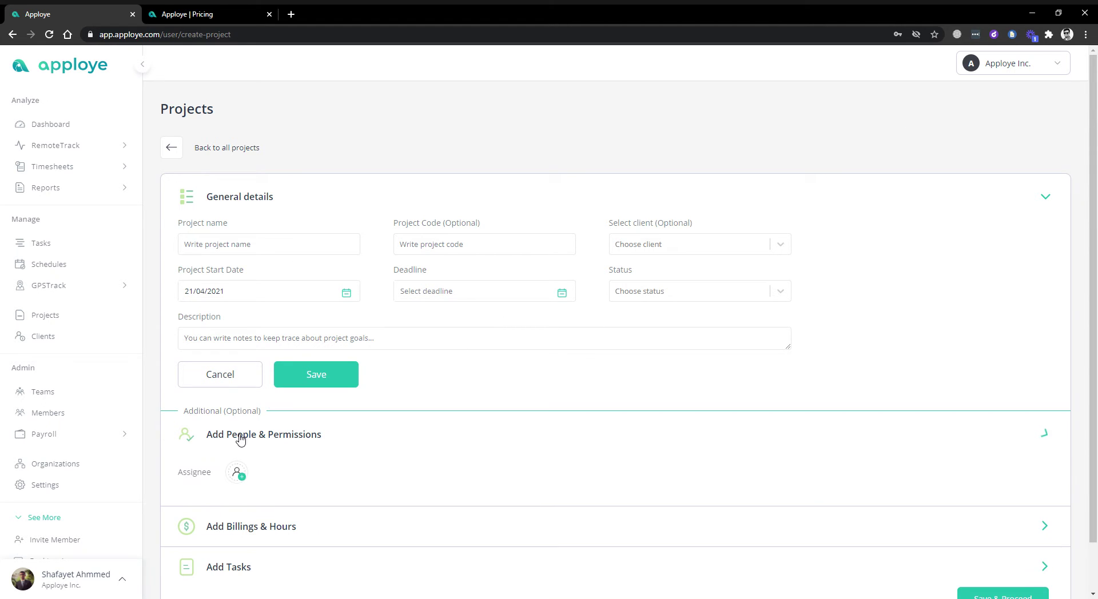
pyautogui.scroll(-1, 238, 435)
pyautogui.click(273, 383)
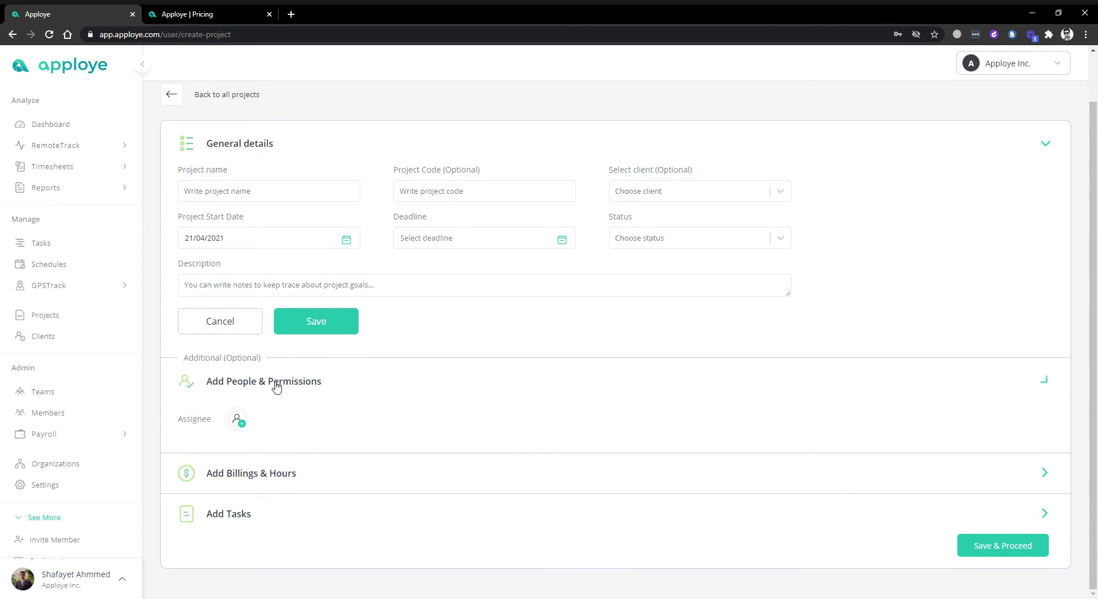
pyautogui.click(264, 427)
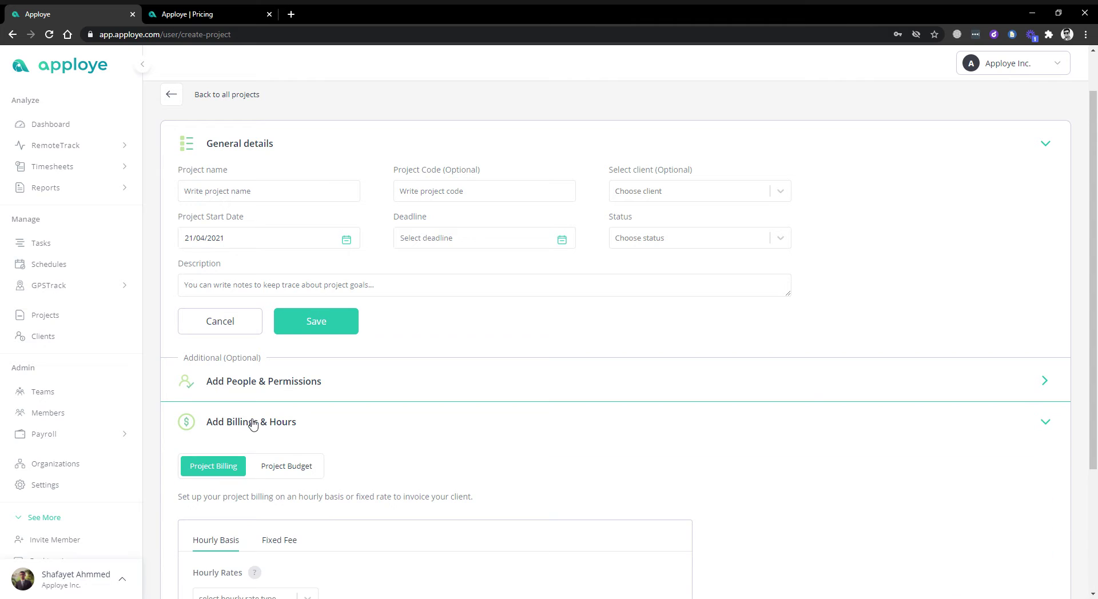
pyautogui.scroll(-3, 304, 412)
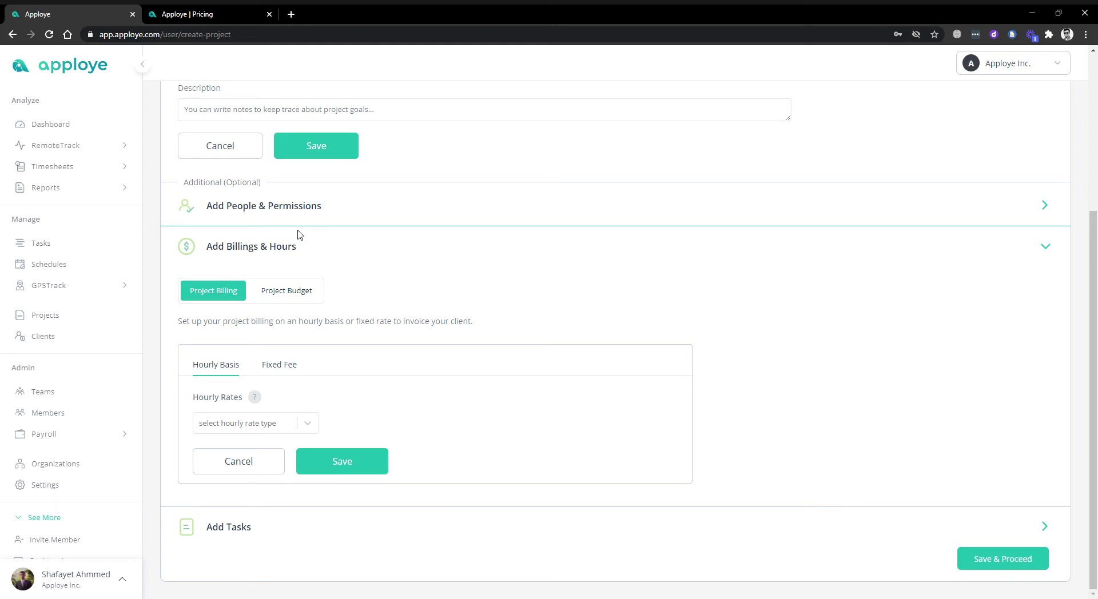
pyautogui.click(282, 247)
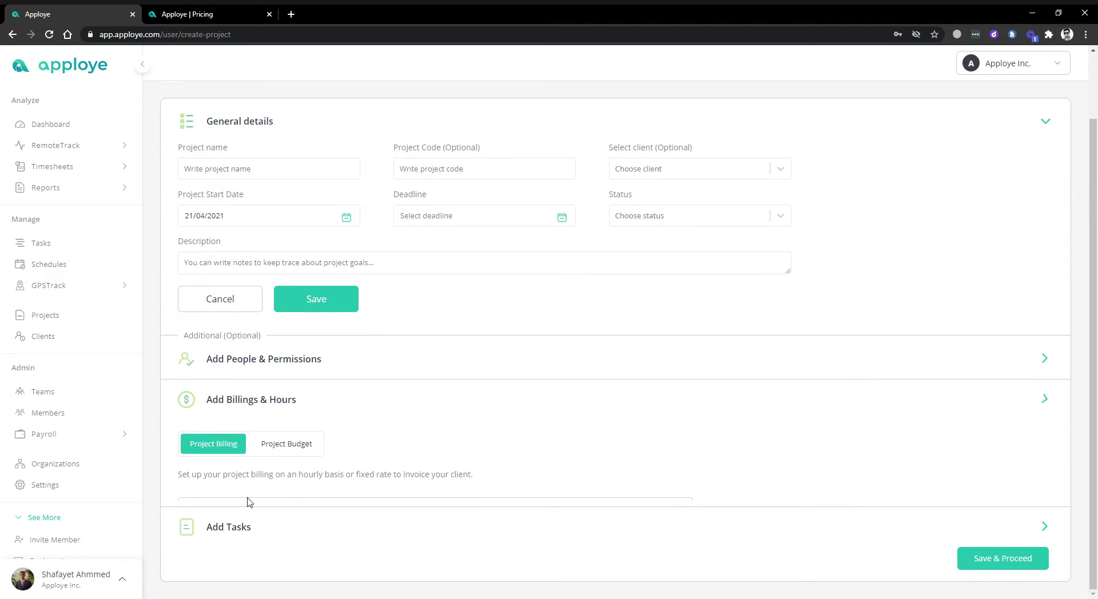
pyautogui.click(248, 468)
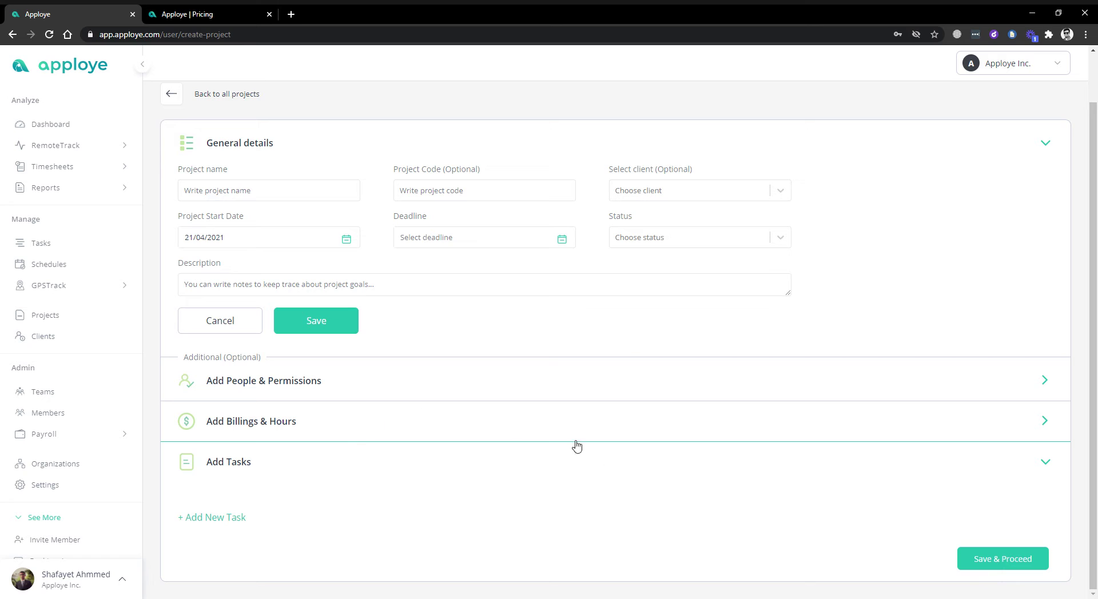
pyautogui.click(239, 467)
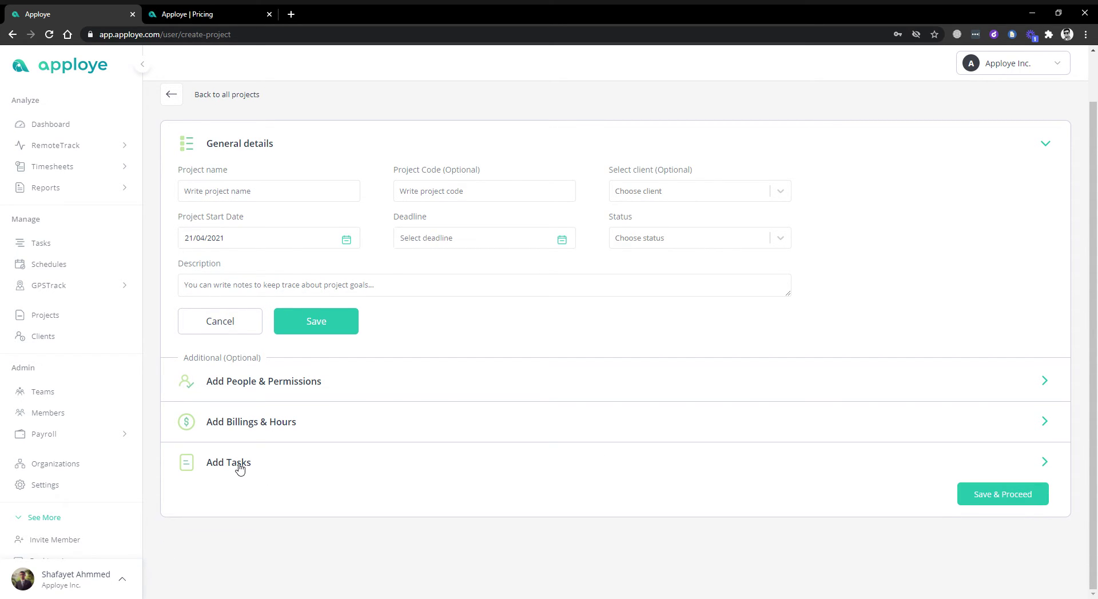
# - Visit the Schedules page, then open GPSTrack Locations
pyautogui.click(60, 265)
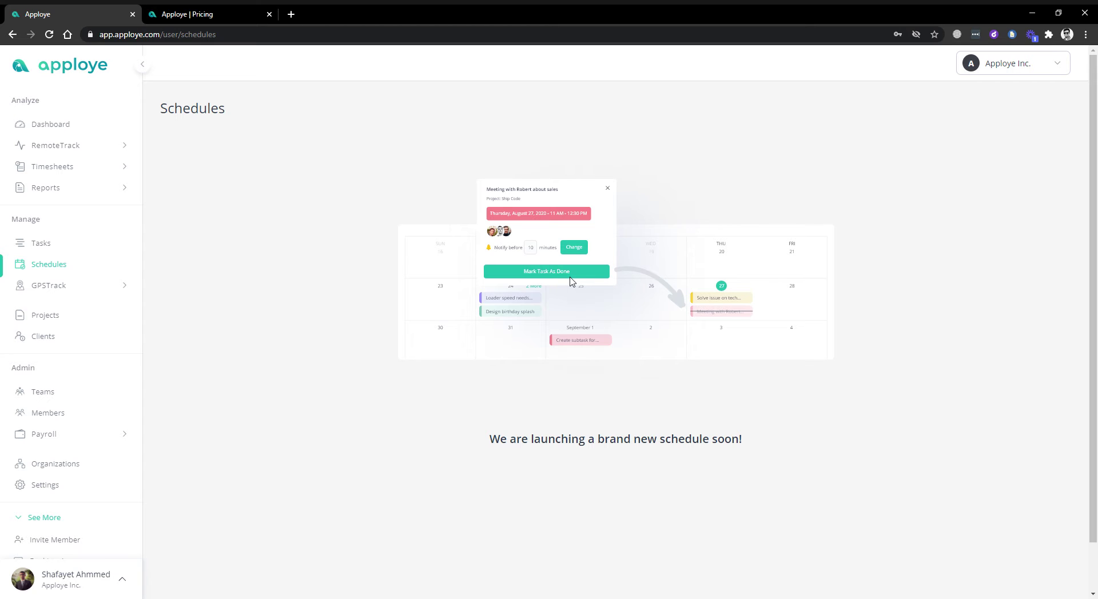
pyautogui.click(52, 285)
pyautogui.click(51, 307)
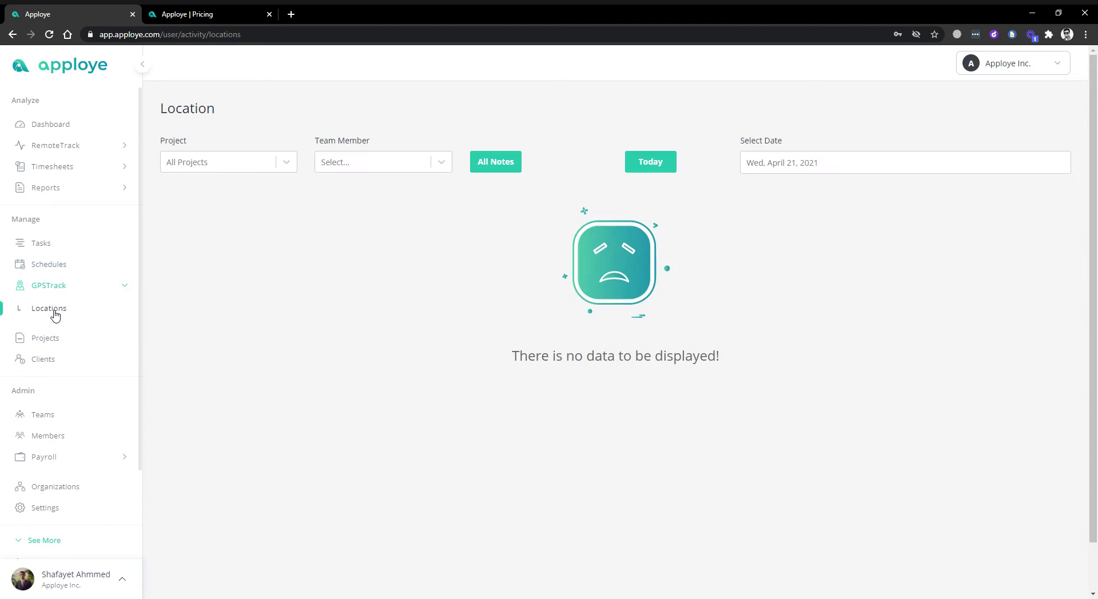
# - Set the Locations date to August 10, 2020
pyautogui.click(779, 167)
pyautogui.click(763, 208)
pyautogui.click(763, 208)
pyautogui.click(763, 209)
pyautogui.click(763, 208)
pyautogui.click(763, 208)
pyautogui.click(763, 208)
pyautogui.click(760, 208)
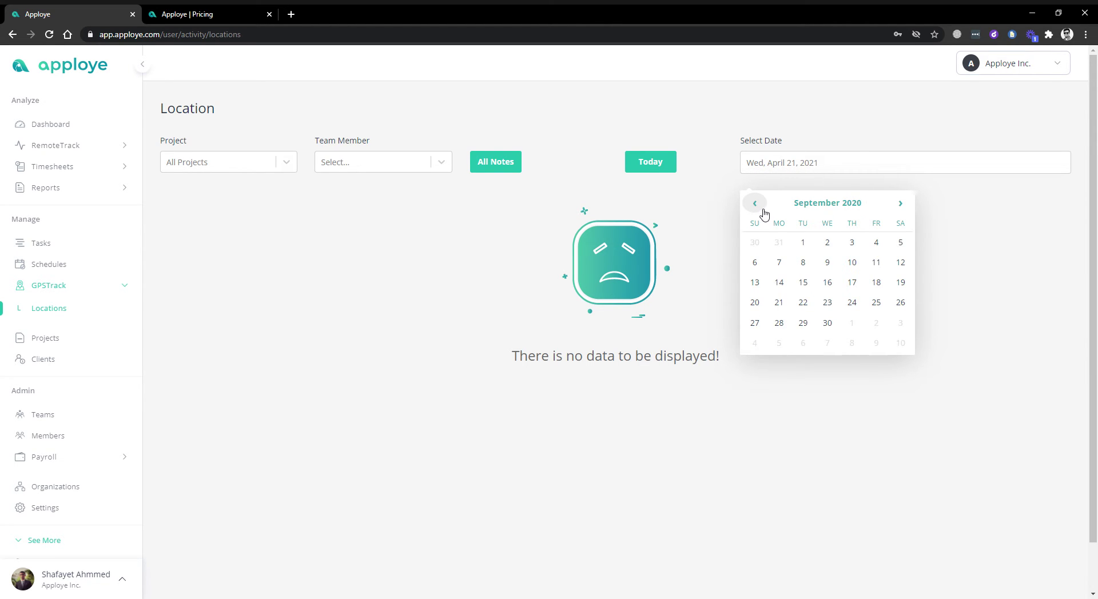
pyautogui.click(755, 205)
pyautogui.click(779, 282)
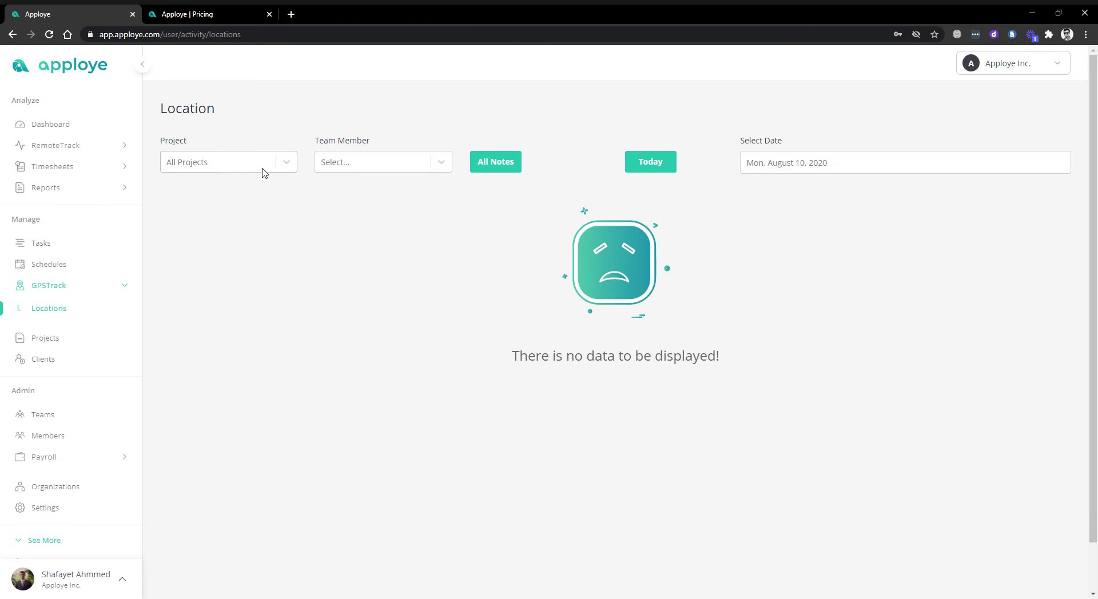
# - Choose a team member to display their GPS route
pyautogui.click(335, 163)
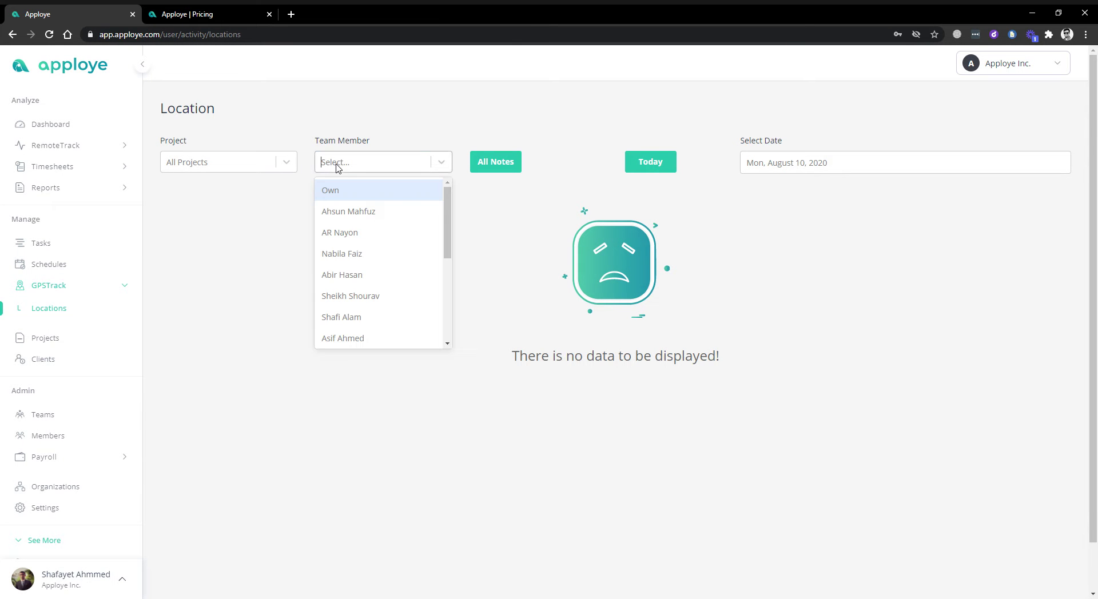
pyautogui.scroll(-3, 375, 286)
pyautogui.click(375, 297)
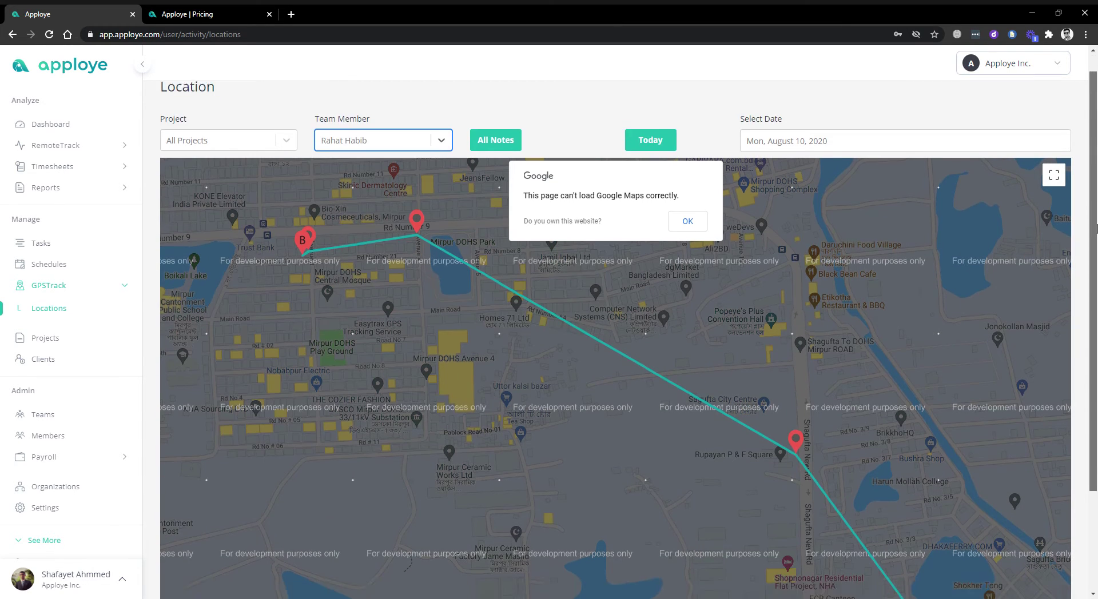
pyautogui.moveTo(1096, 210)
pyautogui.mouseDown()
pyautogui.moveTo(1097, 275)
pyautogui.moveTo(1096, 209)
pyautogui.mouseUp()
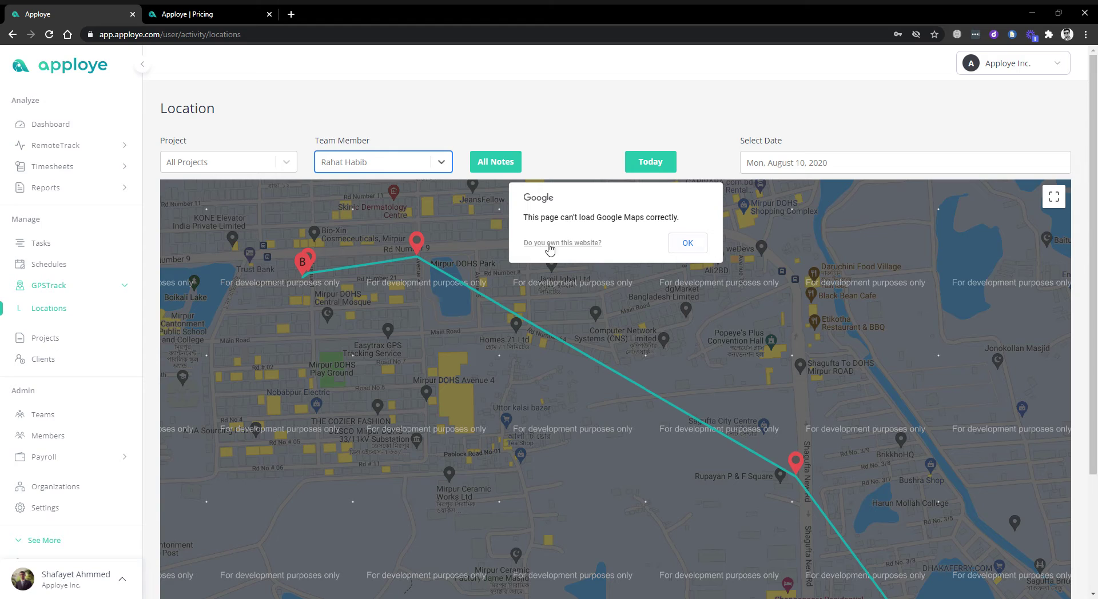
# - Collapse GPSTrack and browse the Clients list showing client 001 and blue horizon
pyautogui.click(91, 287)
pyautogui.click(64, 339)
pyautogui.scroll(-1, 748, 275)
pyautogui.scroll(1, 746, 290)
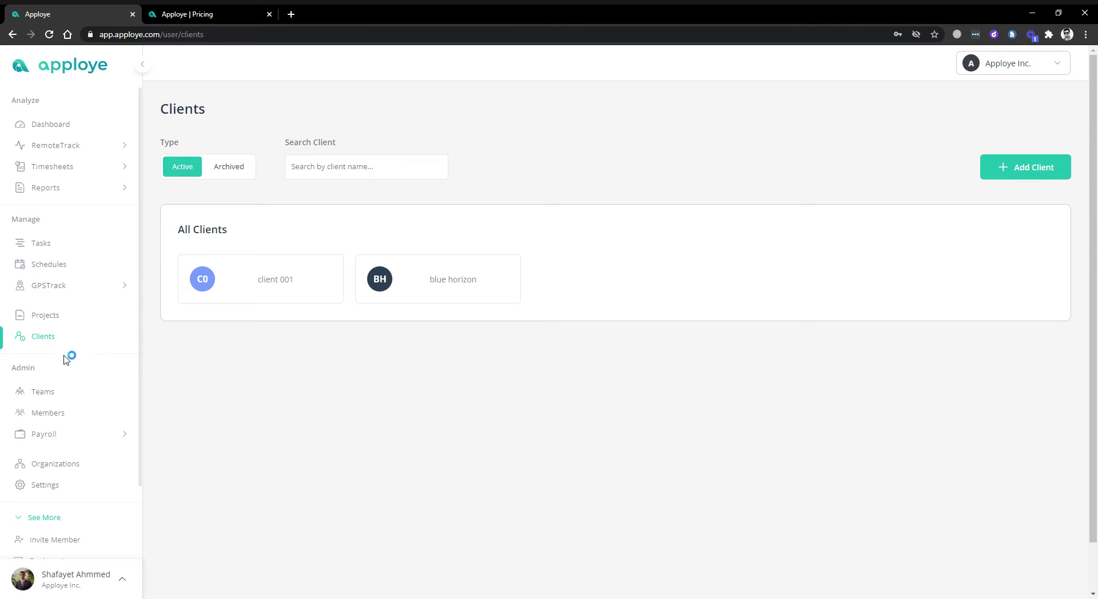
# - Cancel the new-client form, then open Teams and back out of the new-team form
pyautogui.click(1011, 167)
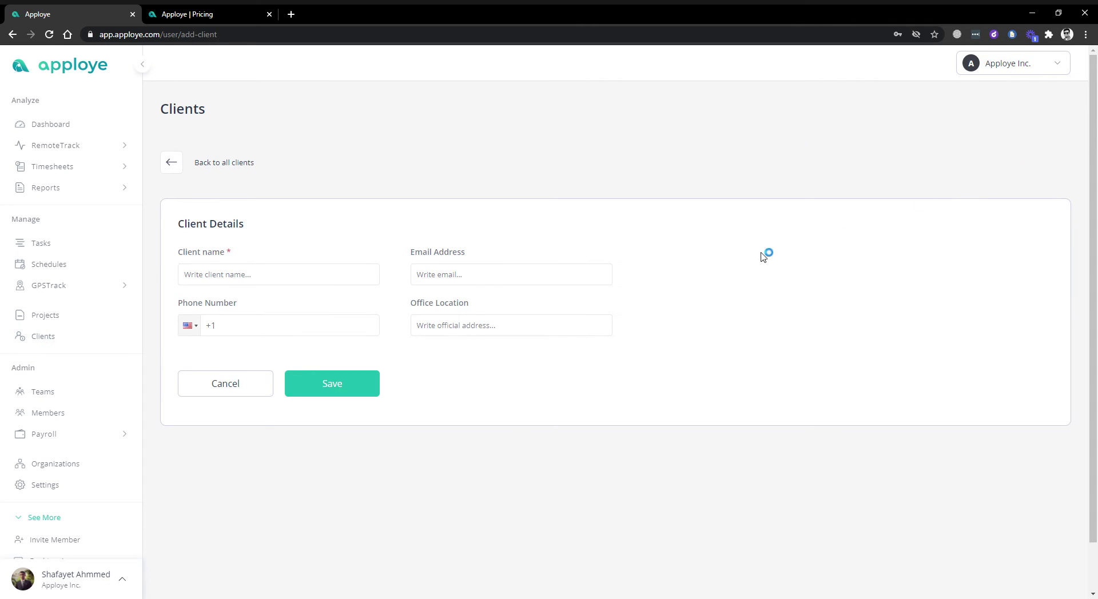
pyautogui.click(238, 384)
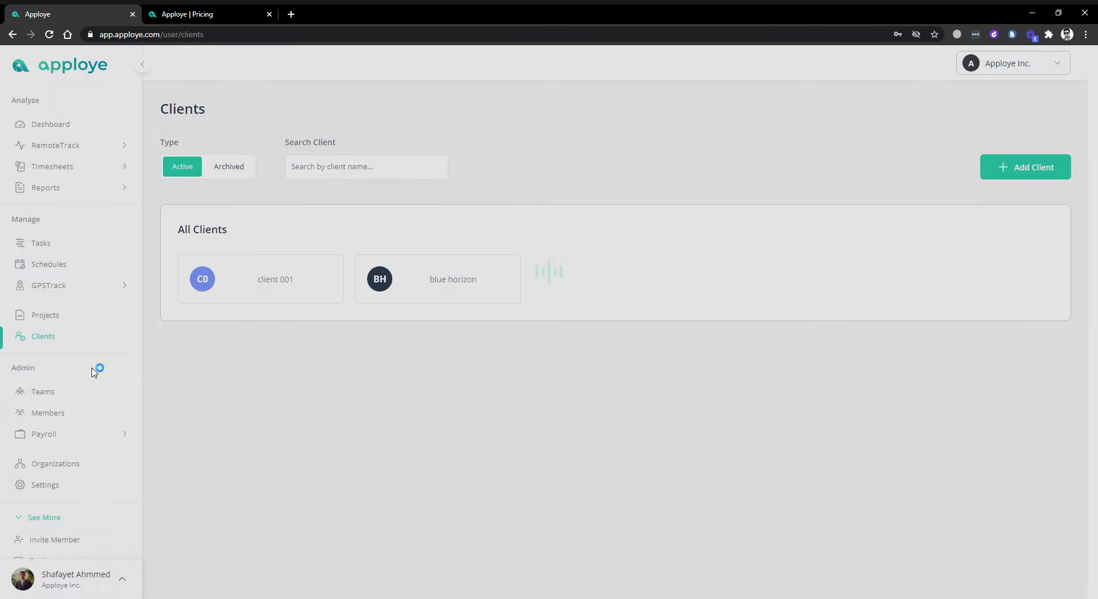
pyautogui.click(45, 391)
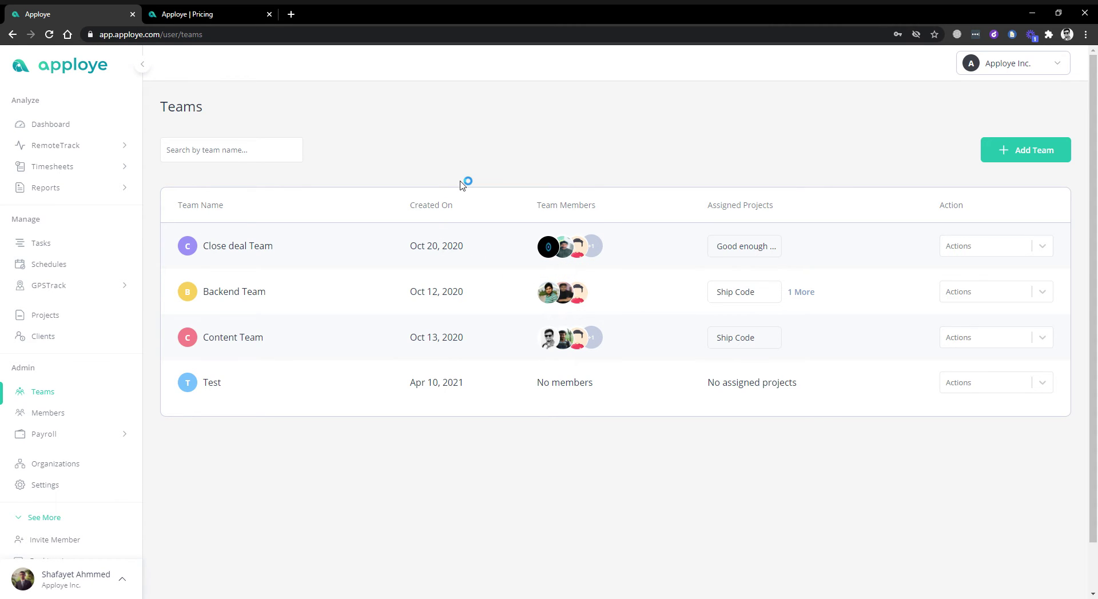
pyautogui.click(1048, 157)
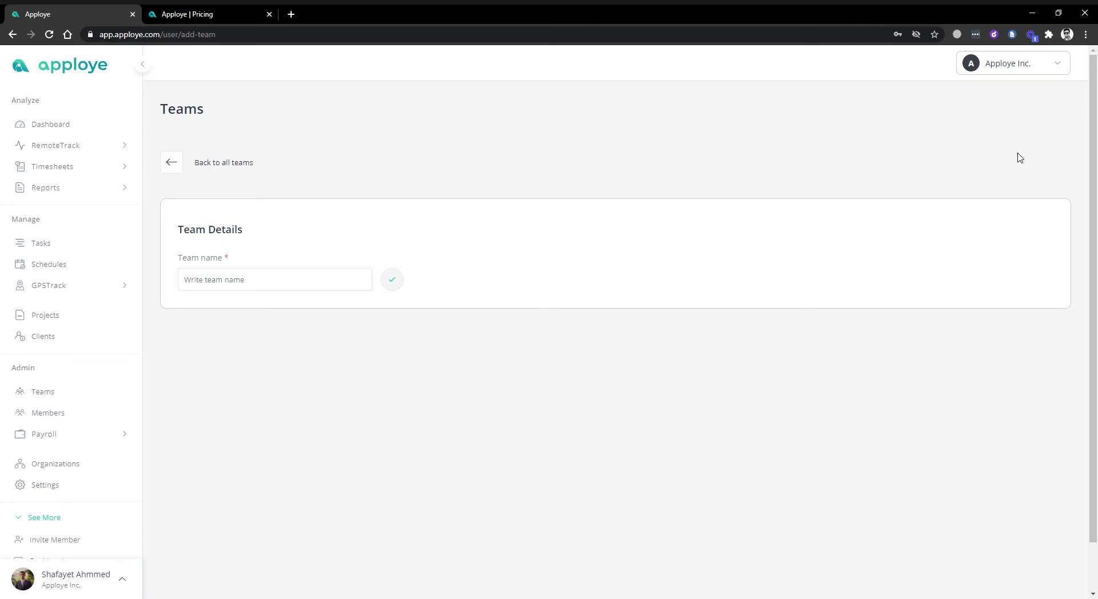
pyautogui.click(176, 168)
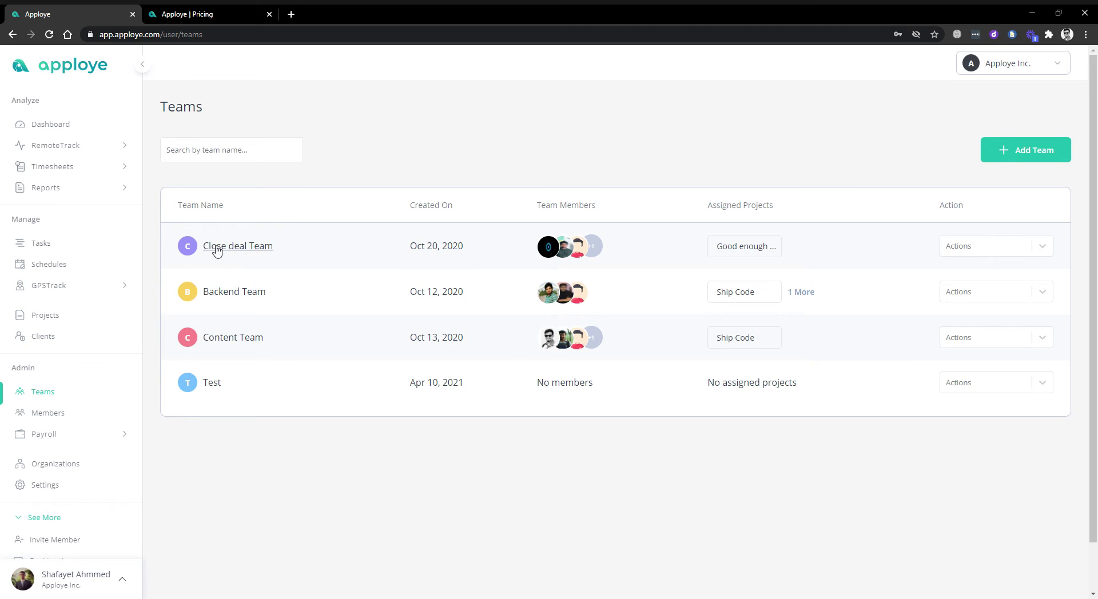
# - From Members, open the Invite Member form, focus Email, and view Projects without choosing any
pyautogui.click(72, 411)
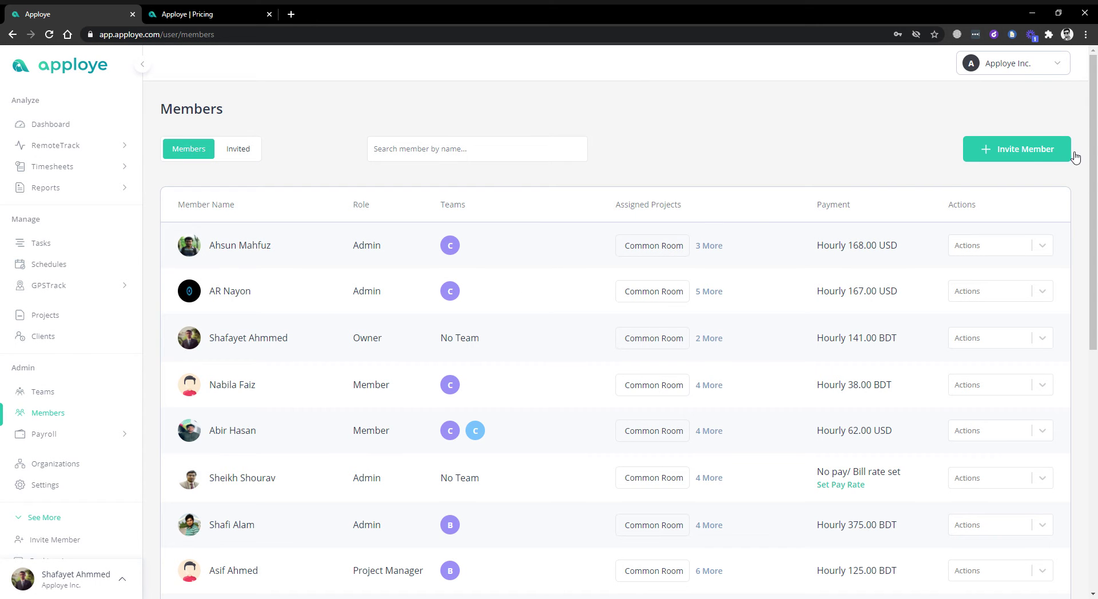
pyautogui.click(1037, 149)
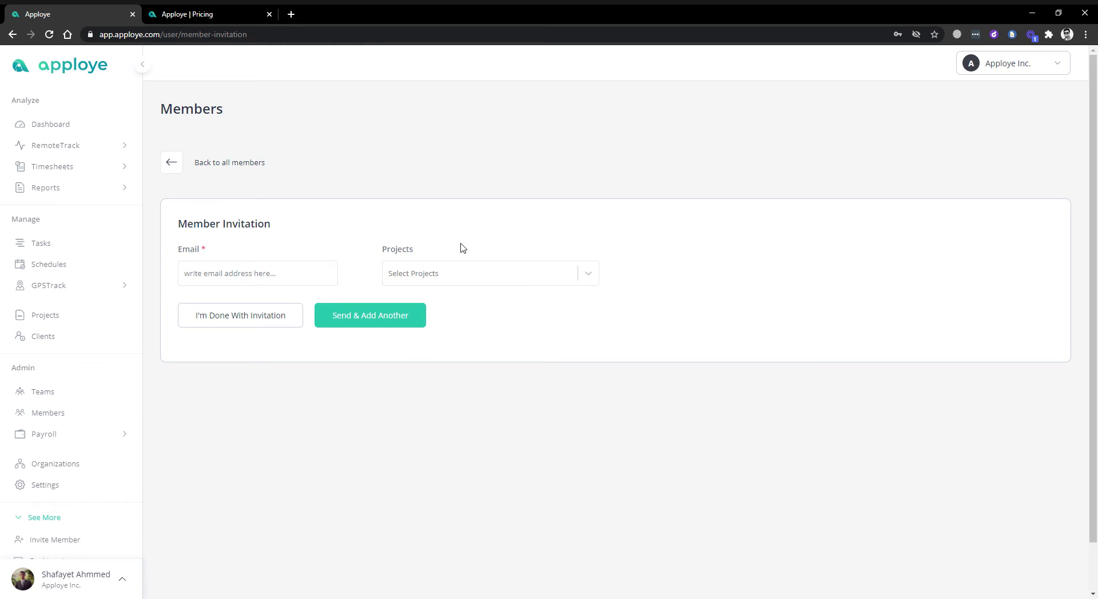
pyautogui.click(275, 278)
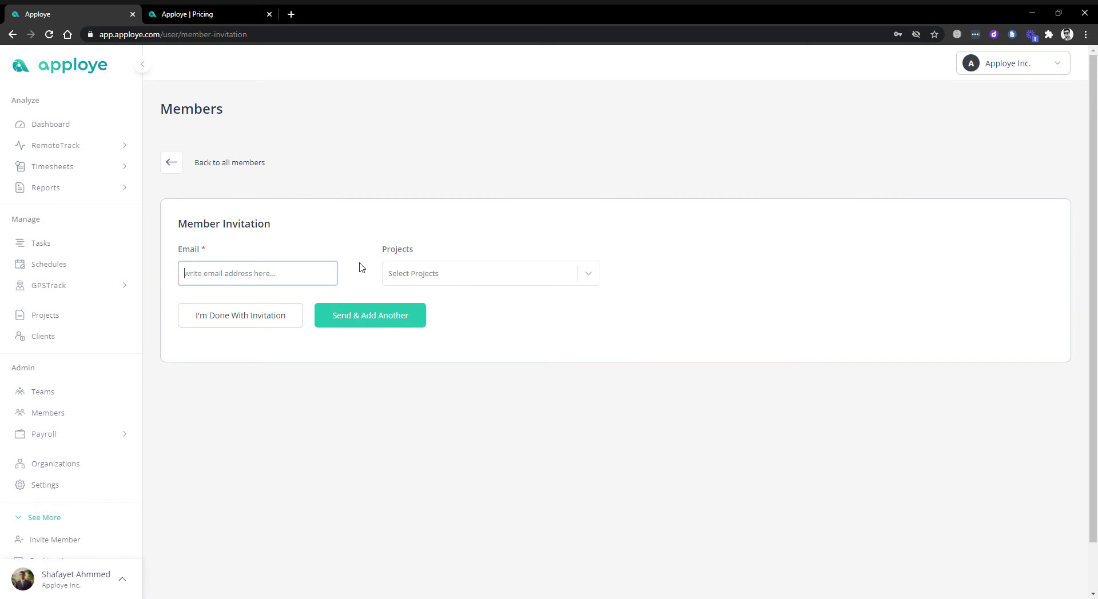
pyautogui.click(456, 275)
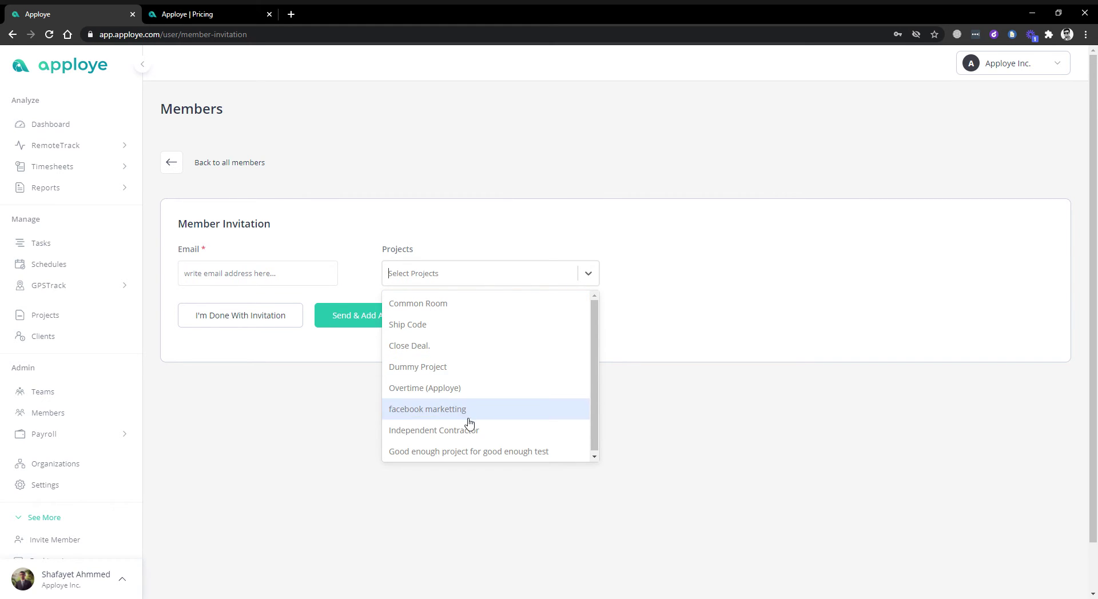
pyautogui.click(456, 280)
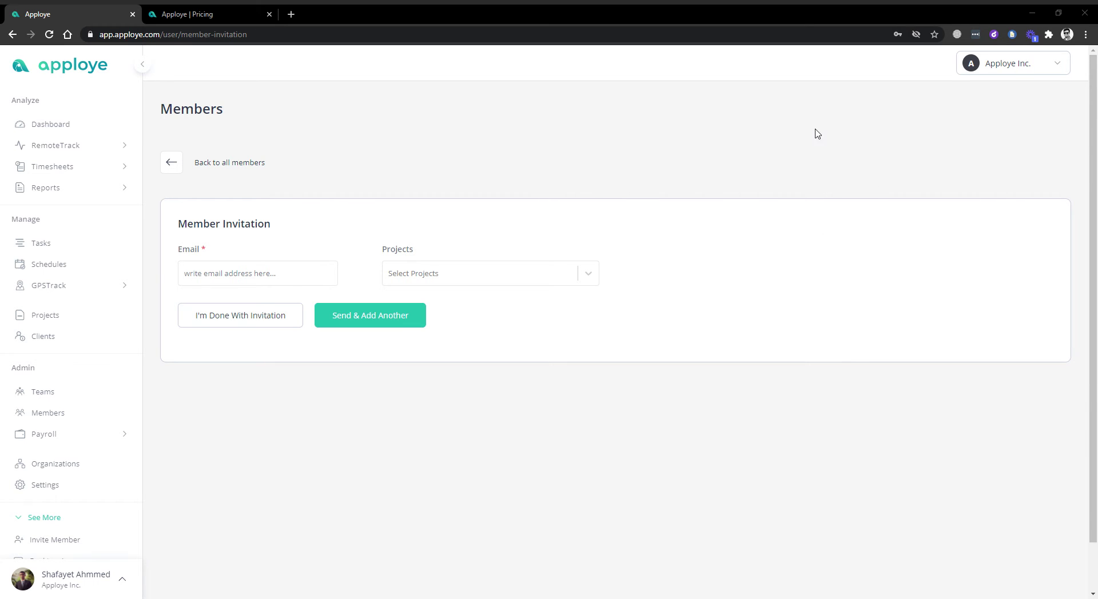
pyautogui.click(892, 136)
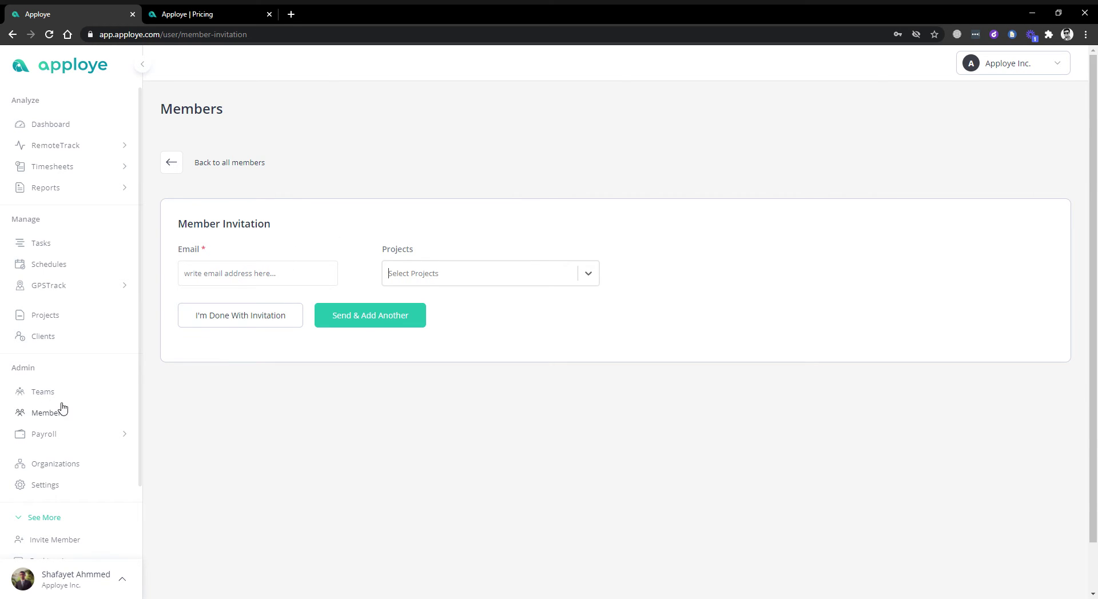
# - Open Edit Member for the first row, check role options keeping Admin, then return to Members
pyautogui.click(59, 420)
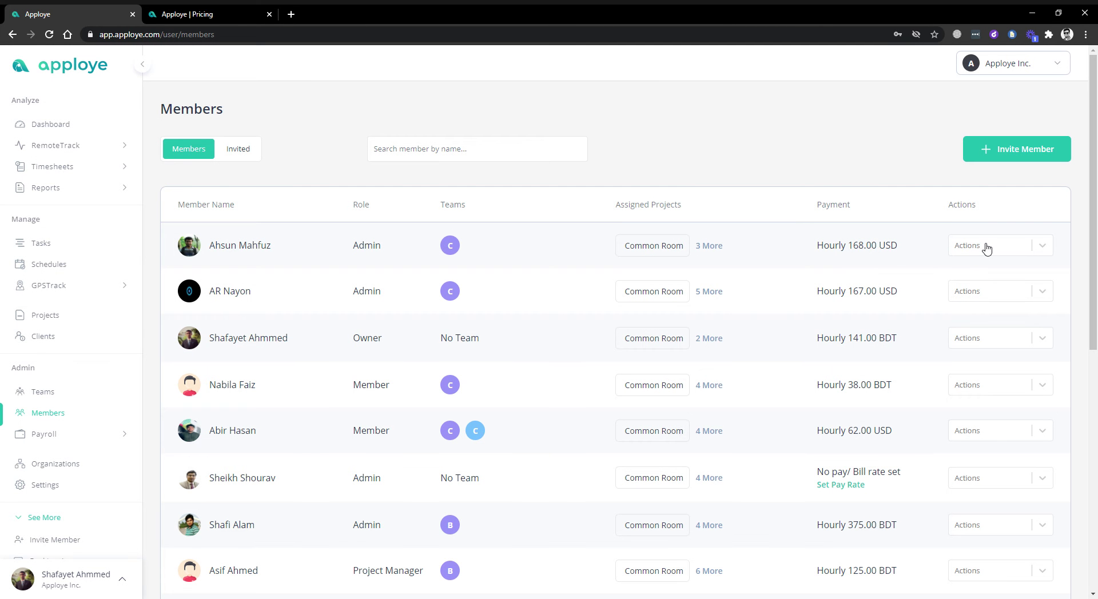
pyautogui.click(983, 246)
pyautogui.click(966, 272)
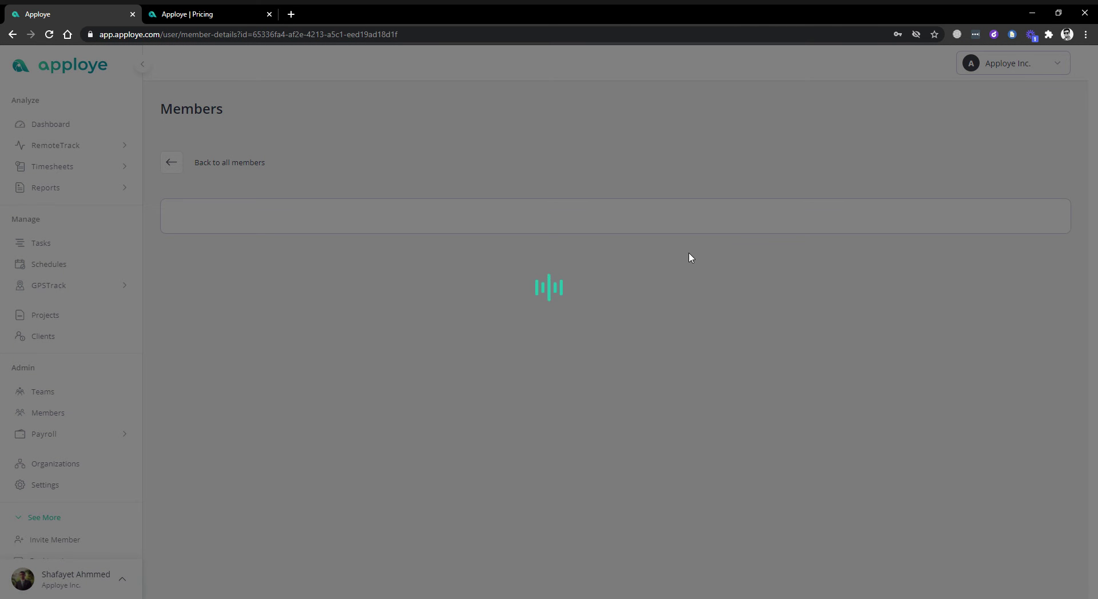
pyautogui.scroll(-3, 461, 310)
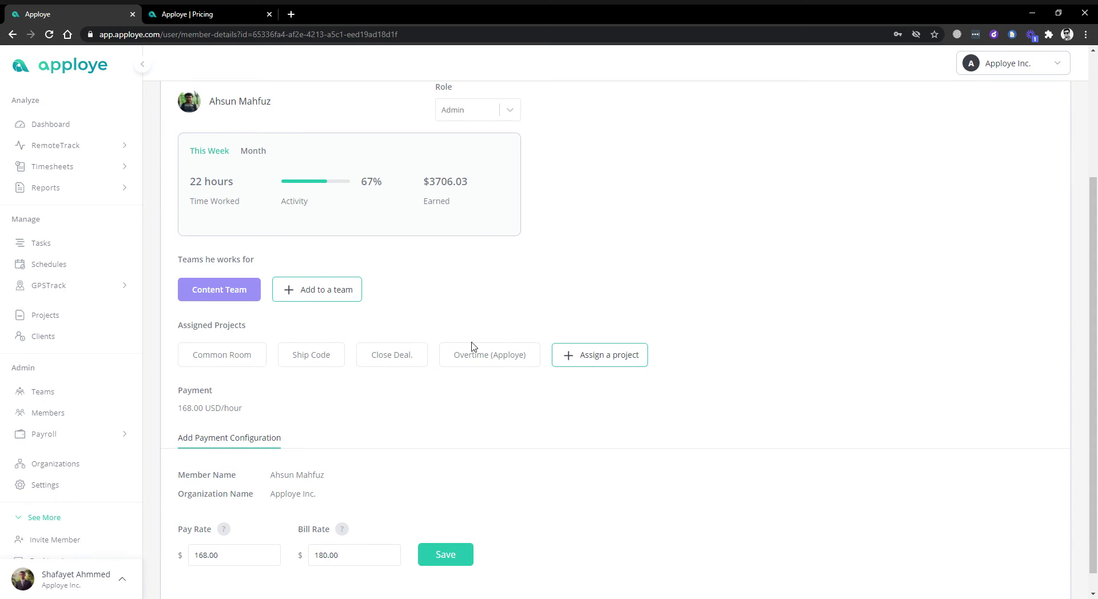
pyautogui.scroll(3, 416, 289)
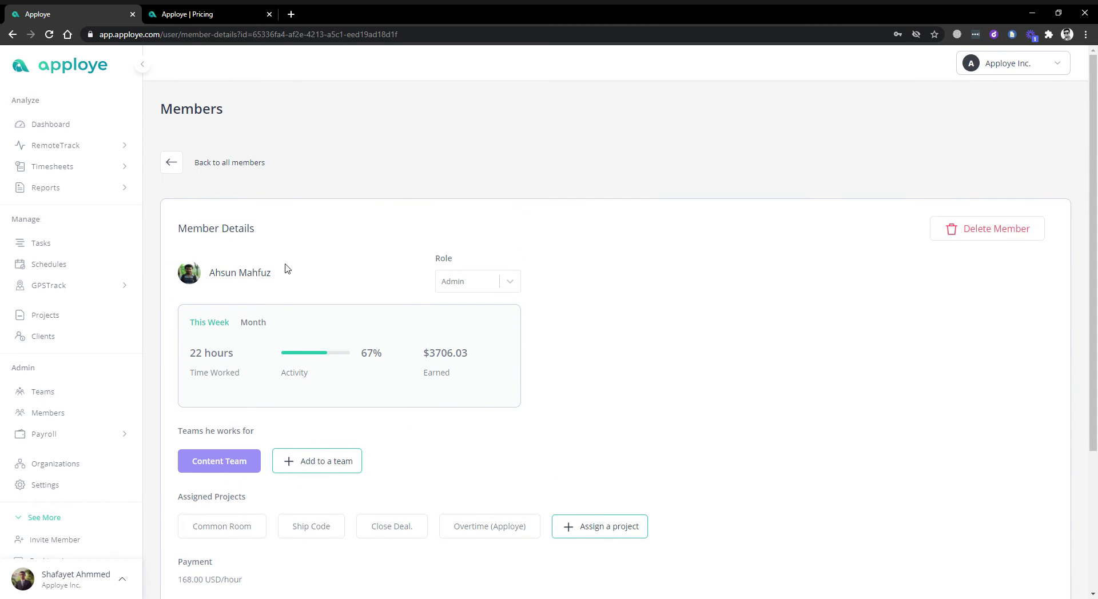
pyautogui.click(460, 283)
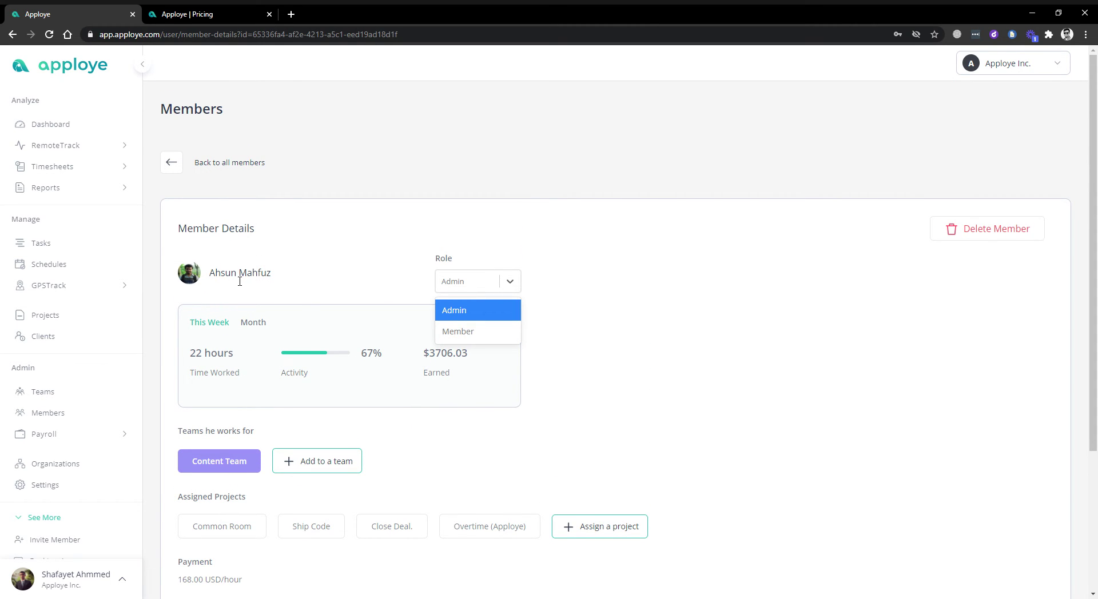
pyautogui.click(486, 287)
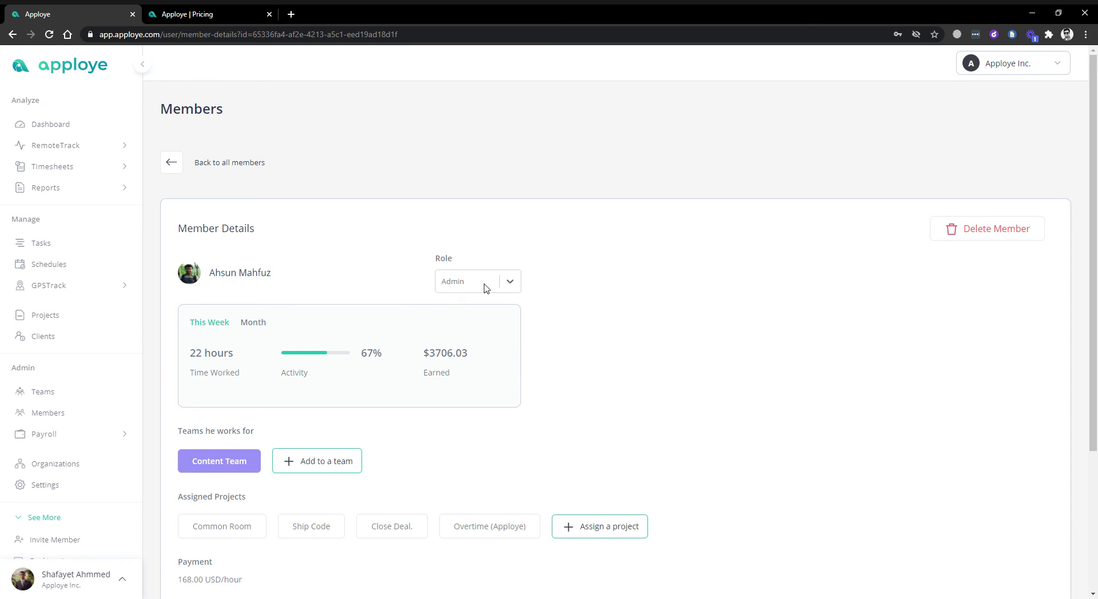
pyautogui.scroll(-3, 433, 300)
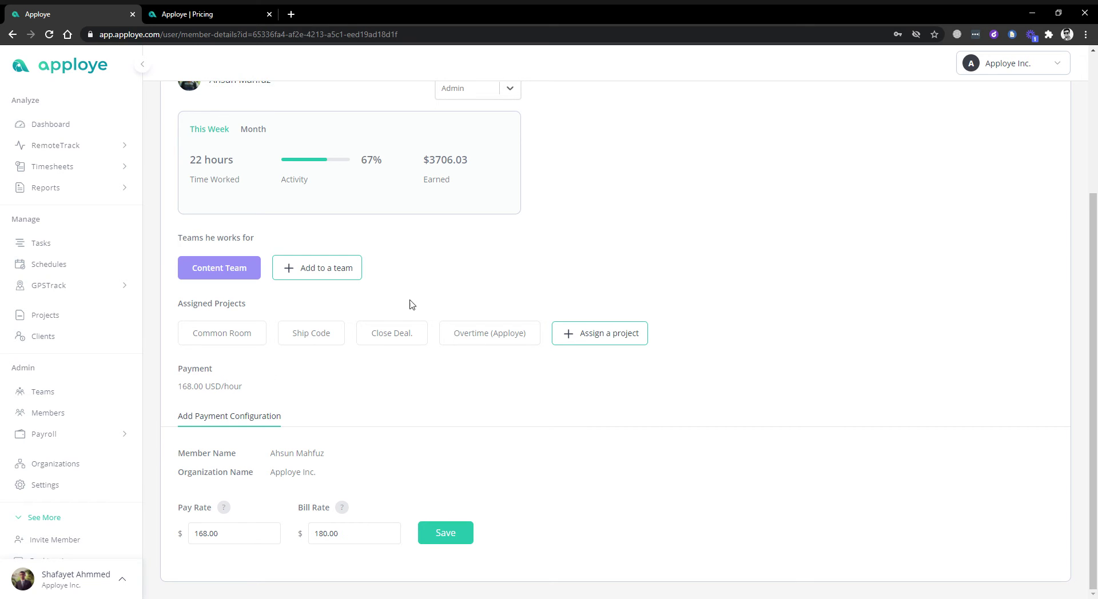
pyautogui.click(41, 414)
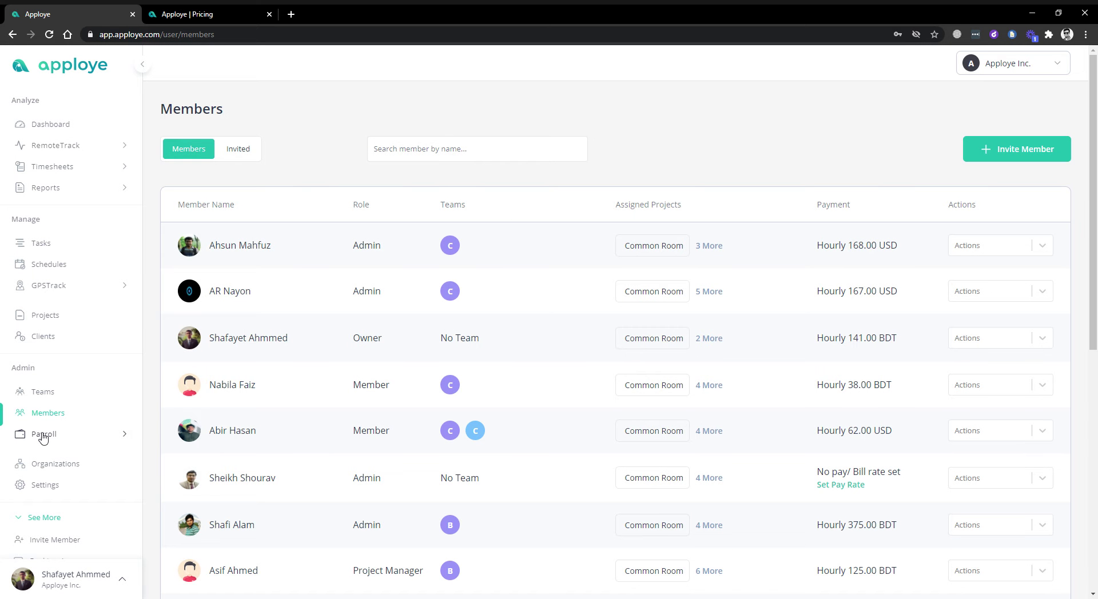
# - Open Payroll's Hourly Payment records, tick and untick Select All, then switch to One Time Payment
pyautogui.click(42, 435)
pyautogui.click(55, 457)
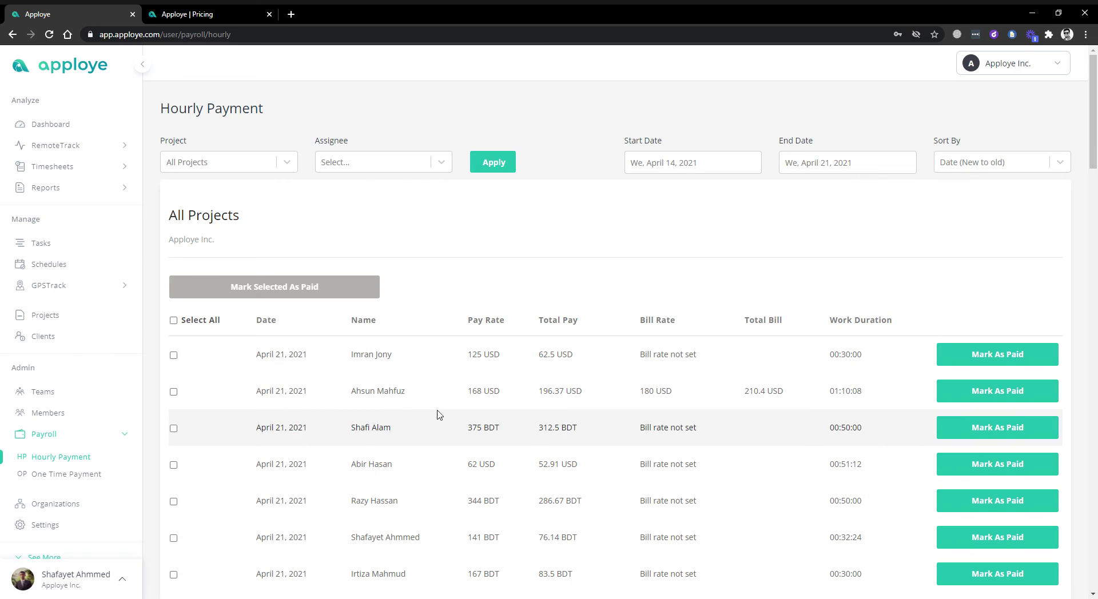
pyautogui.click(174, 320)
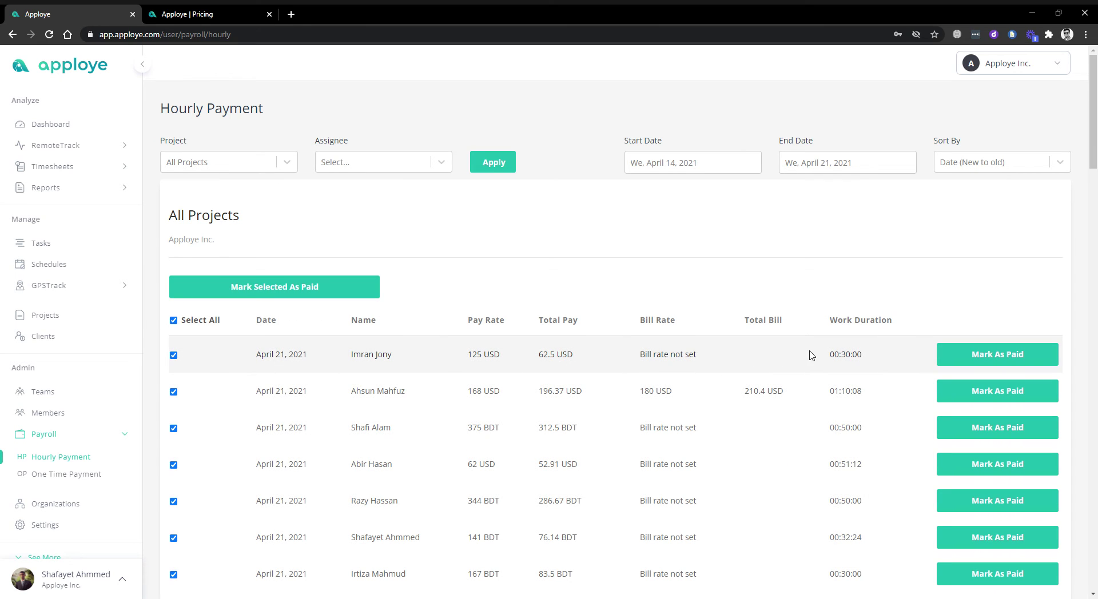
pyautogui.click(174, 321)
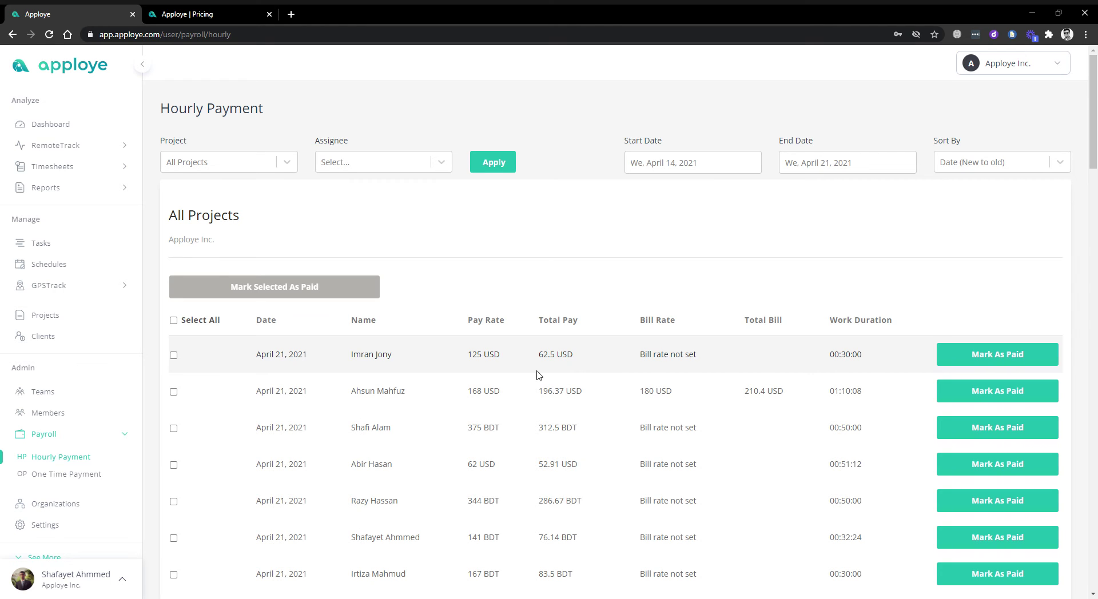
pyautogui.click(84, 479)
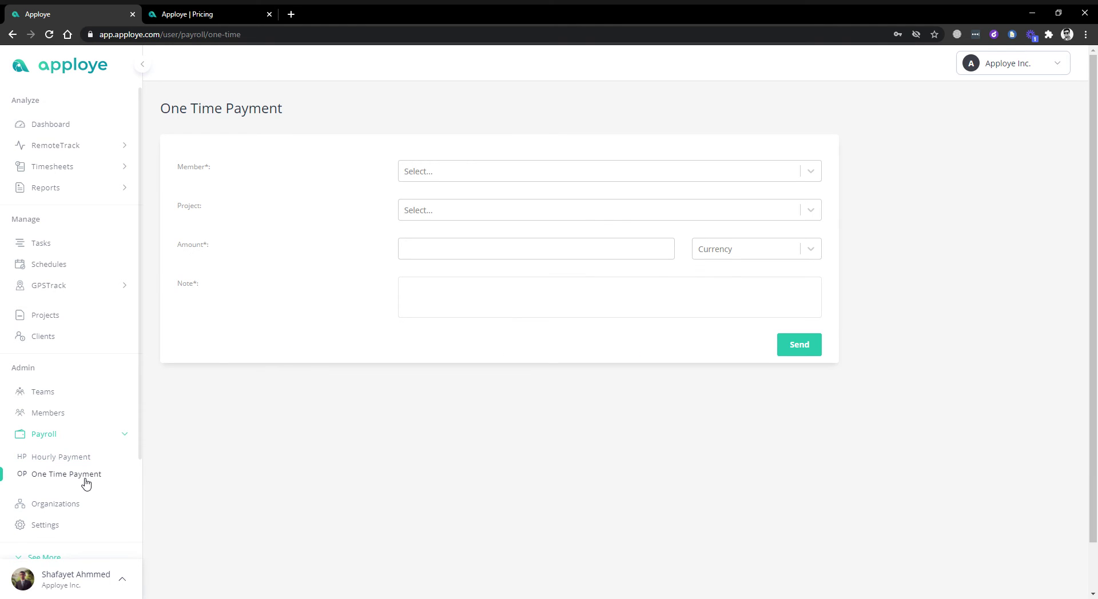
# - Collapse Payroll and Reports, then open Organizations, listing Singularity Corporation and Apploye Inc
pyautogui.click(449, 176)
pyautogui.click(451, 177)
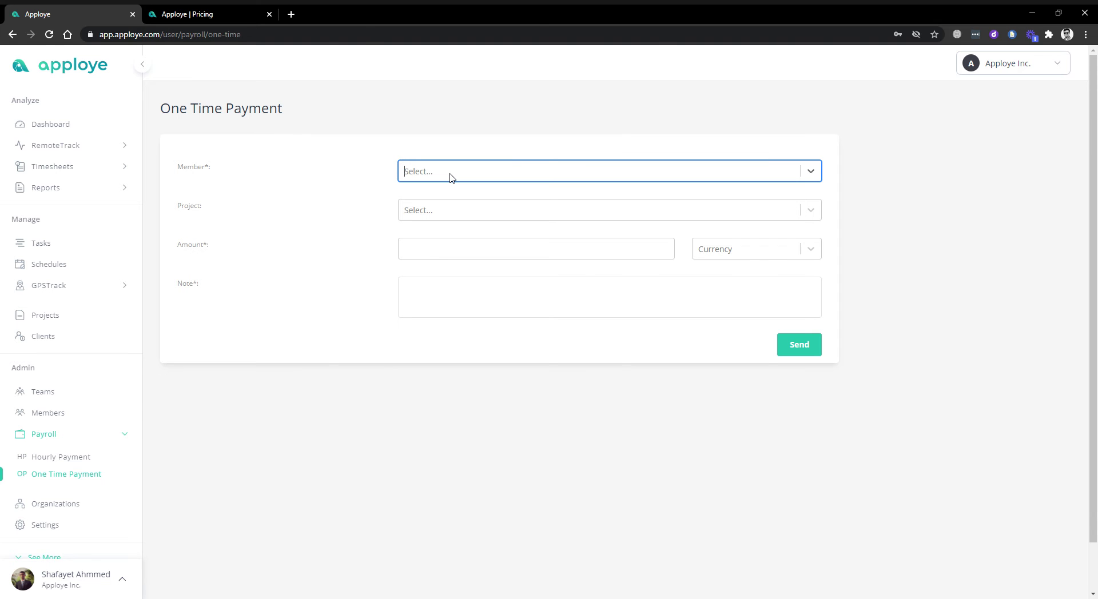
pyautogui.click(61, 439)
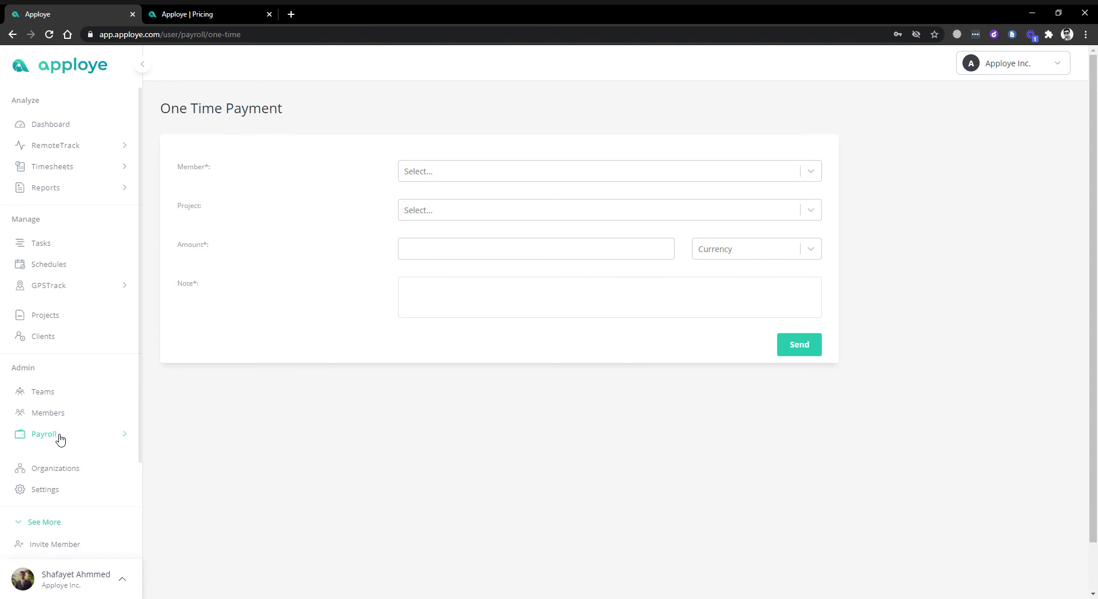
pyautogui.click(23, 191)
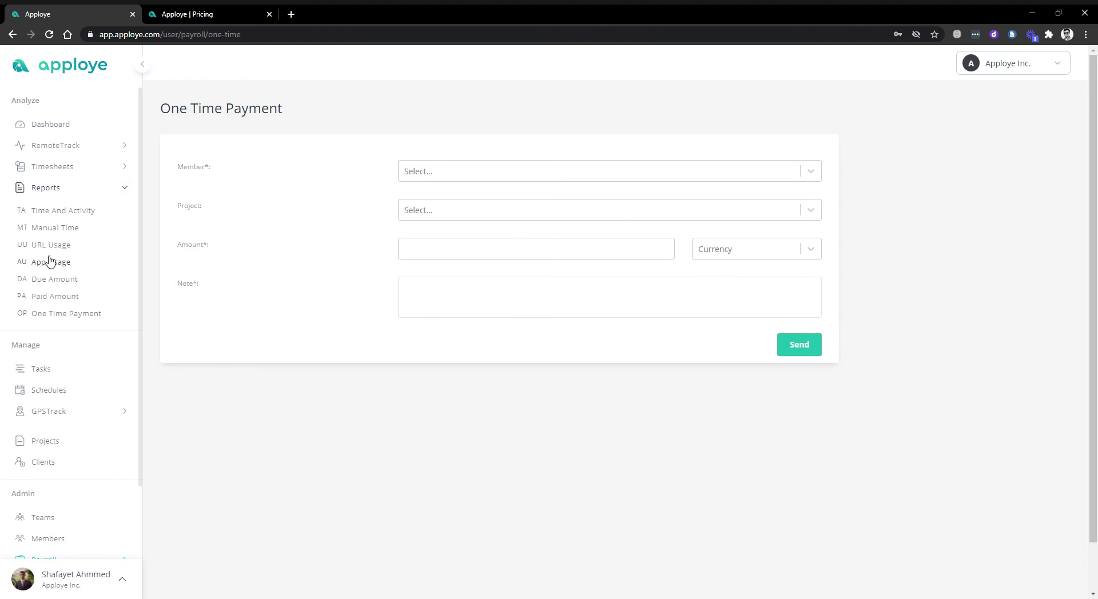
pyautogui.click(53, 193)
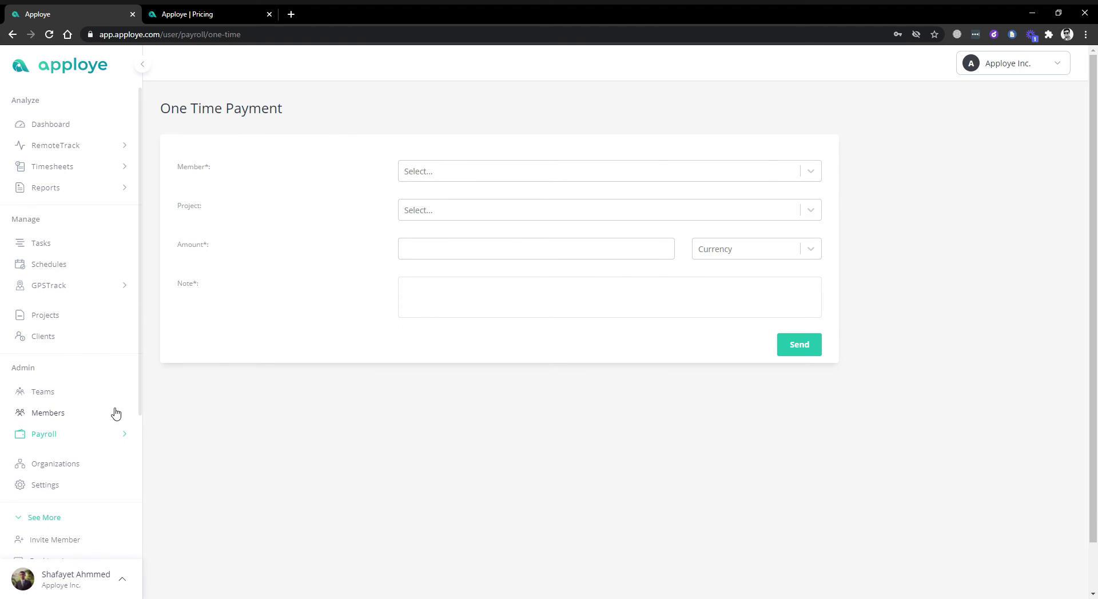
pyautogui.scroll(-3, 91, 432)
pyautogui.click(73, 378)
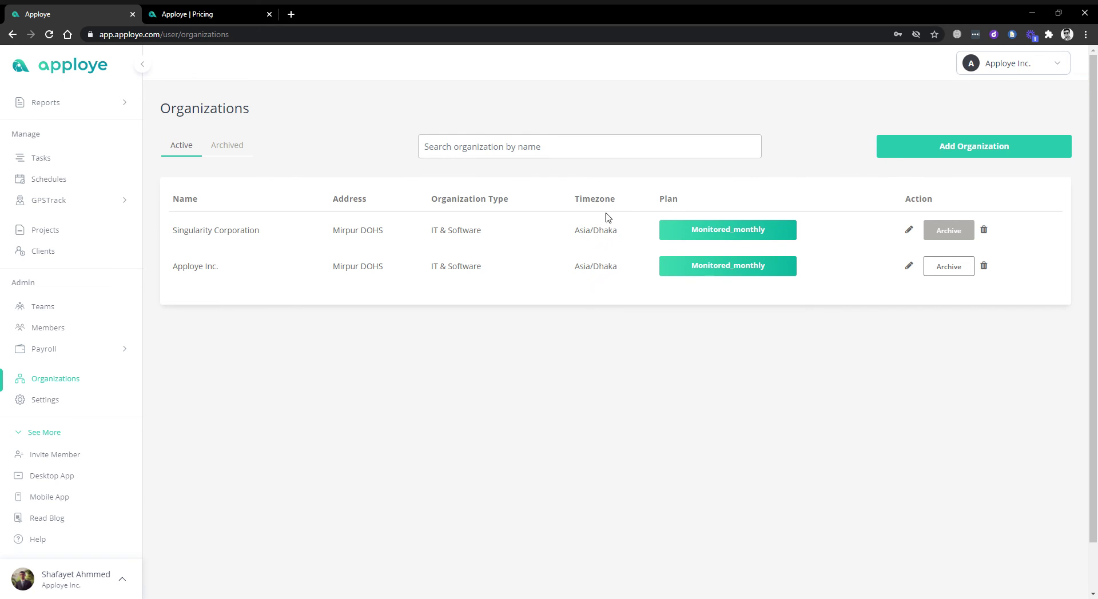
pyautogui.click(946, 148)
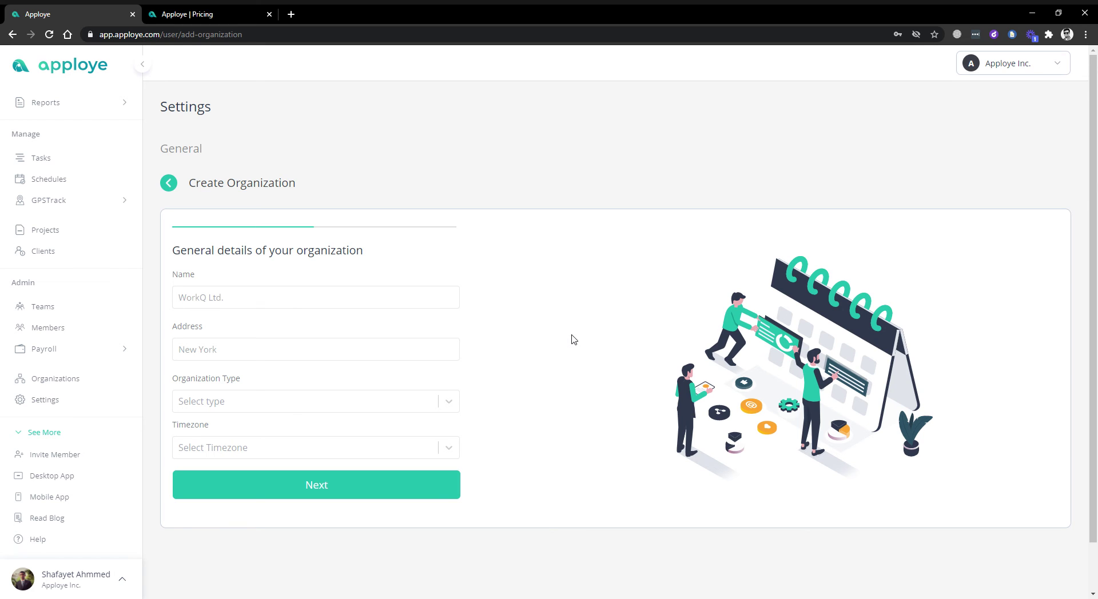
pyautogui.click(171, 188)
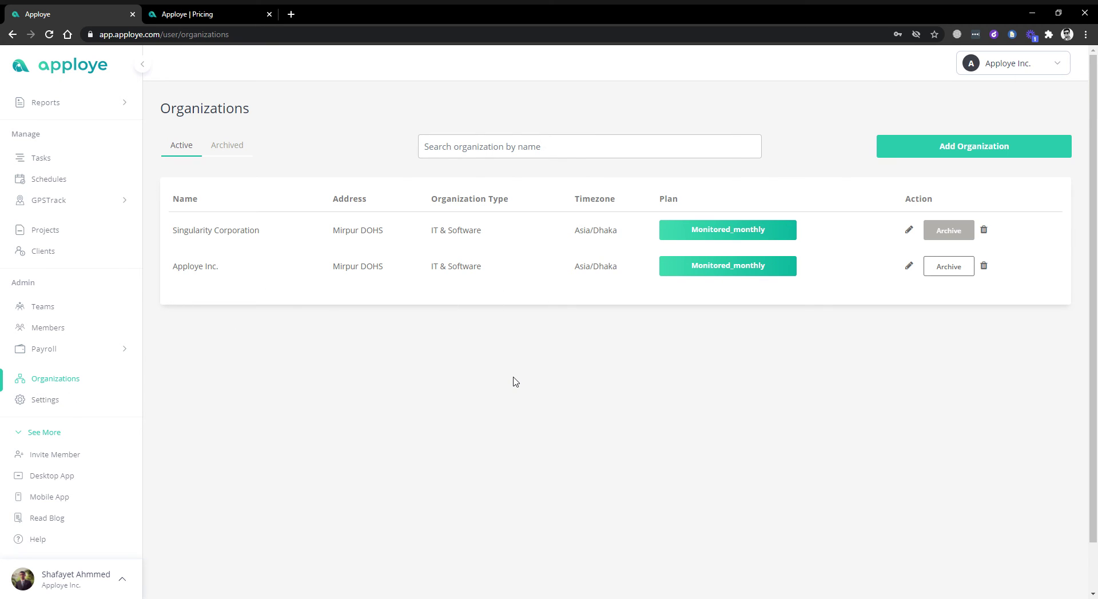
pyautogui.scroll(2, 54, 269)
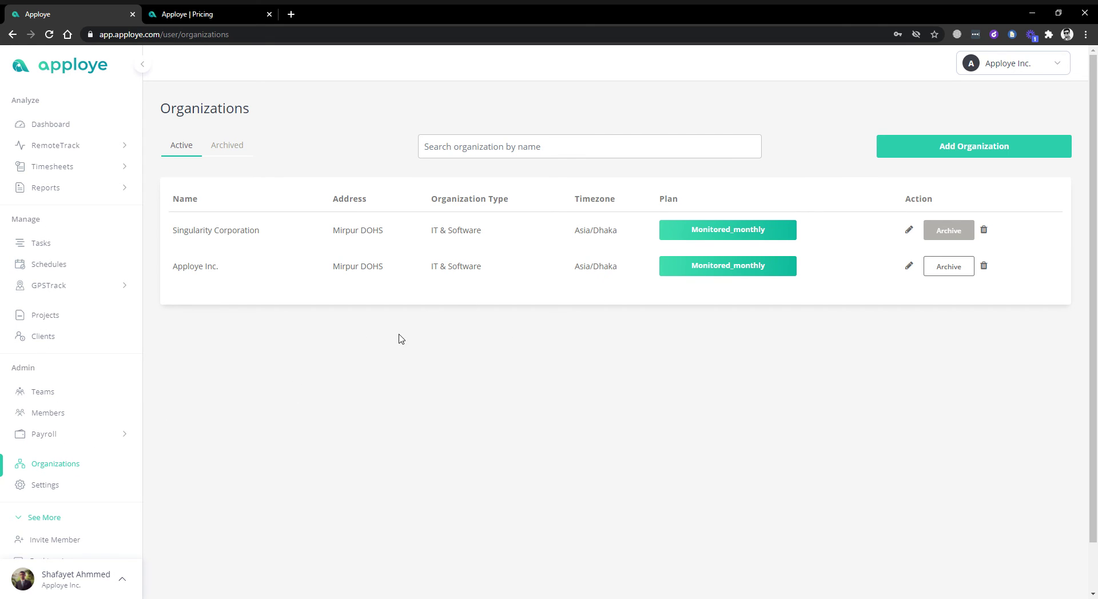
# - Open Settings & Billing and review the current monitored_monthly plan details
pyautogui.click(43, 490)
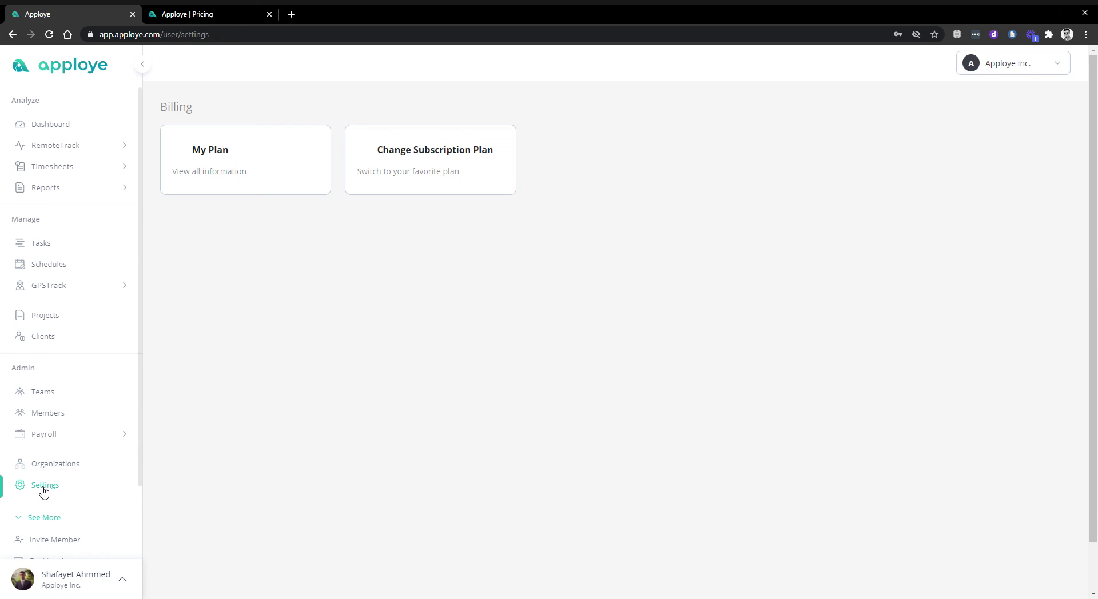
pyautogui.click(223, 151)
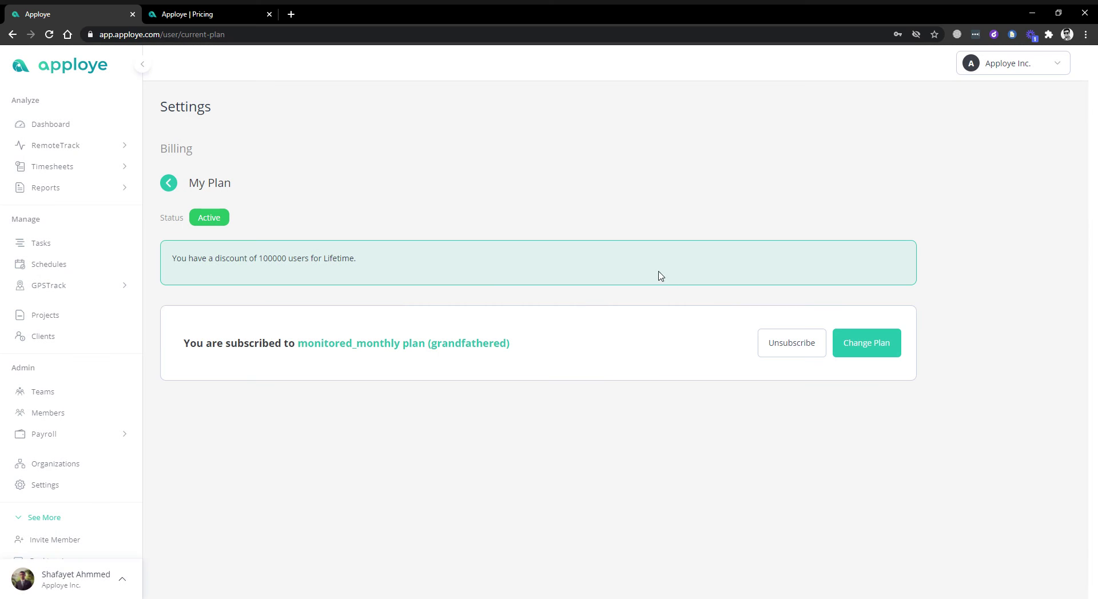
pyautogui.click(768, 356)
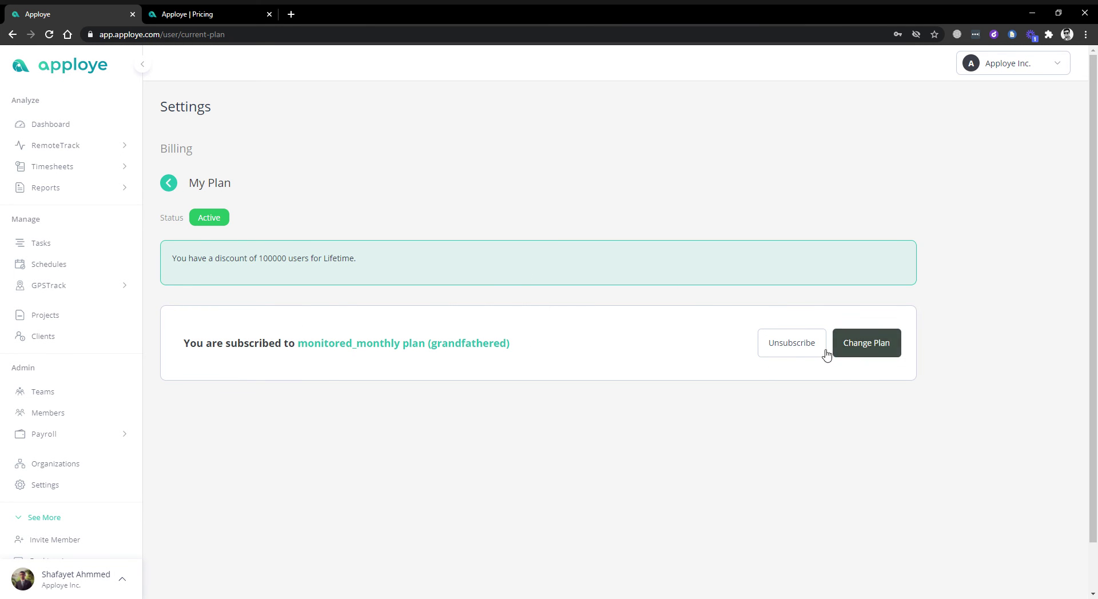
pyautogui.click(173, 184)
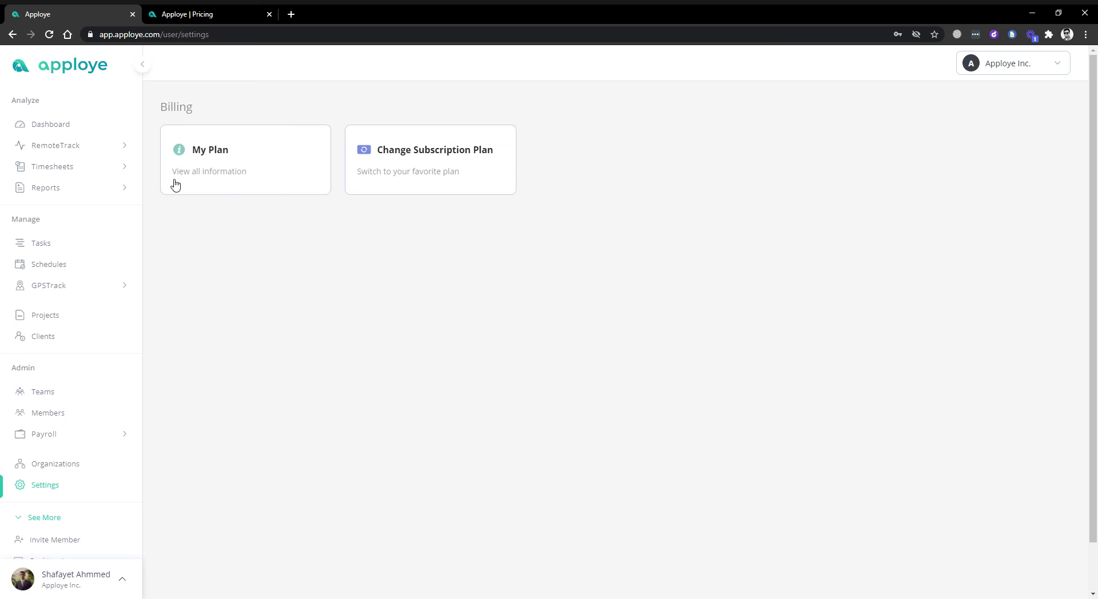
# - Open the subscription plan options and compare annual versus monthly per-member prices
pyautogui.click(474, 173)
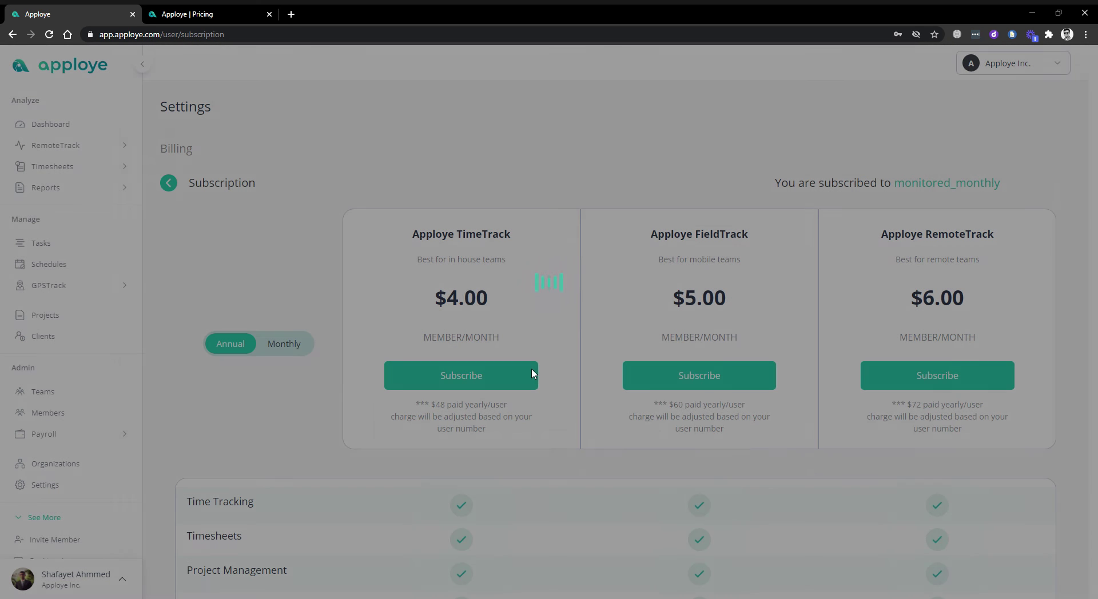
pyautogui.scroll(-5, 632, 377)
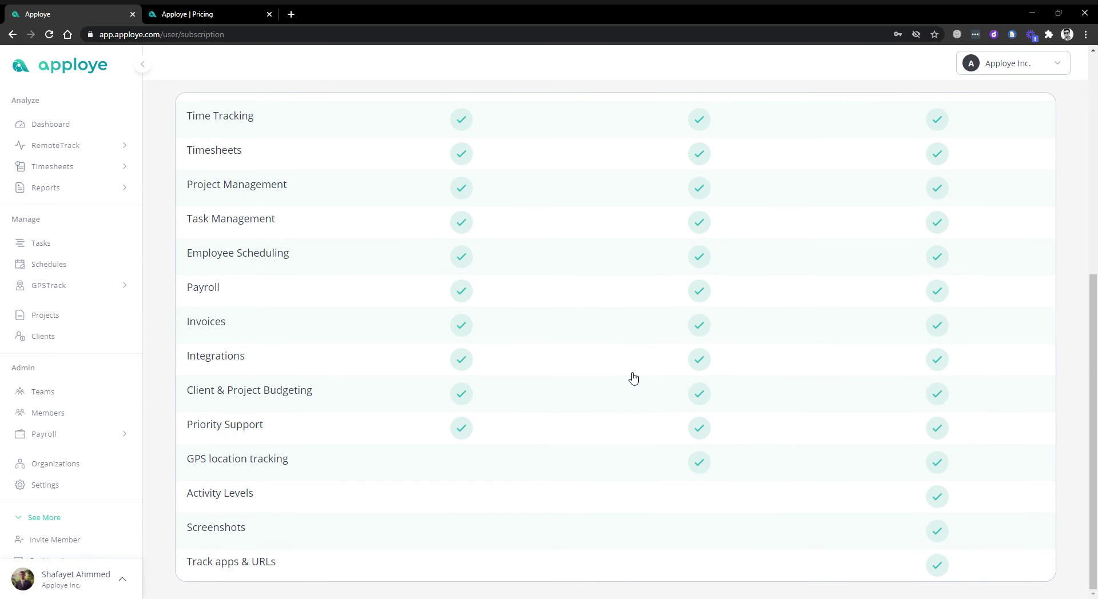
pyautogui.scroll(5, 628, 377)
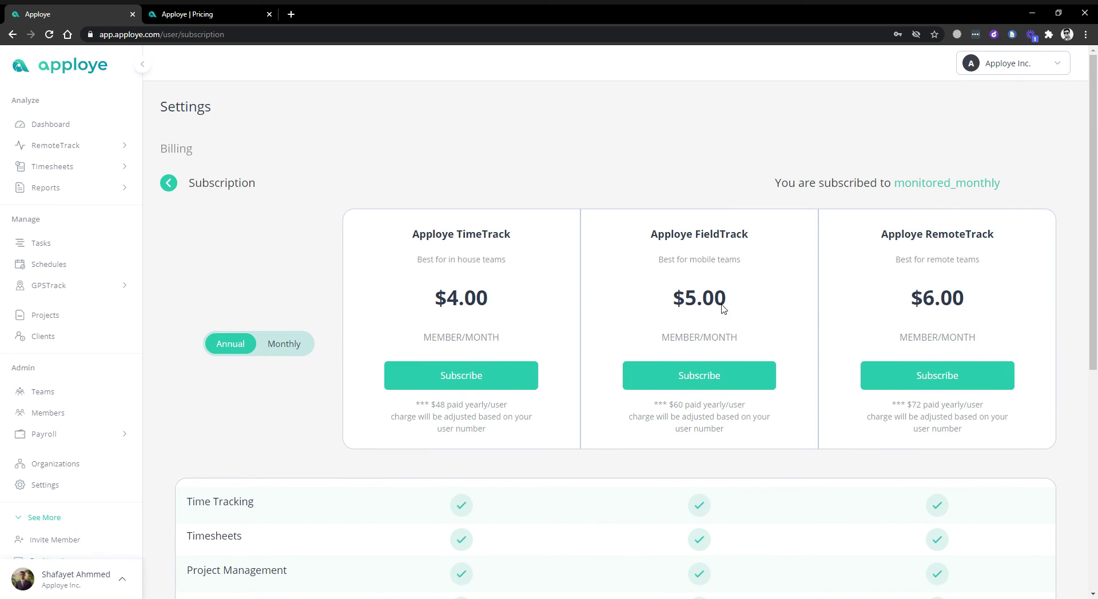
pyautogui.click(301, 346)
pyautogui.click(222, 346)
pyautogui.scroll(-2, 119, 388)
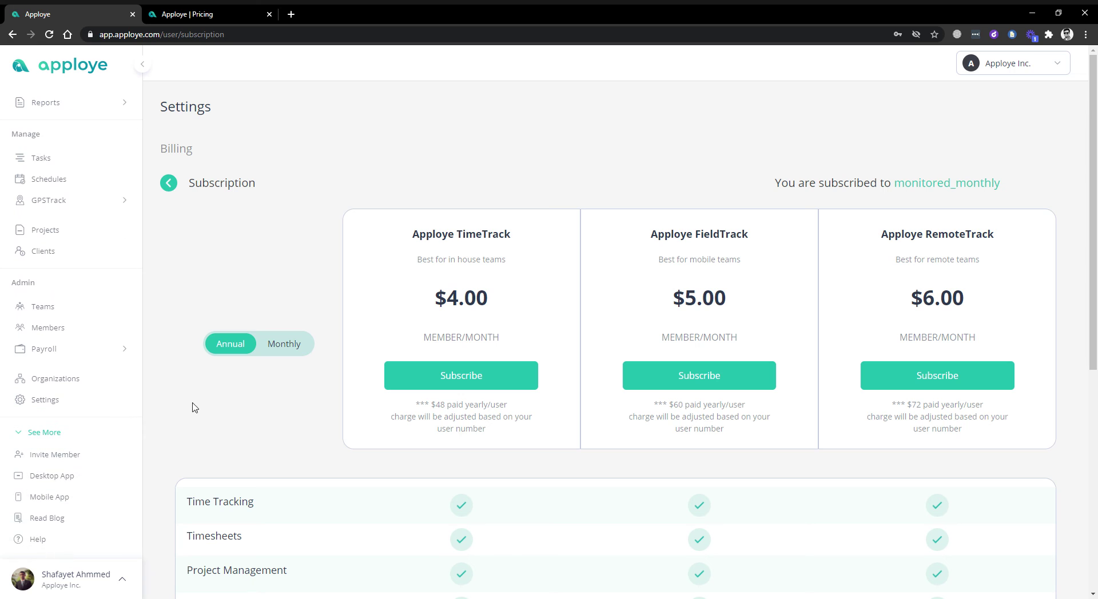
pyautogui.scroll(-3, 267, 405)
pyautogui.scroll(3, 270, 404)
pyautogui.click(273, 350)
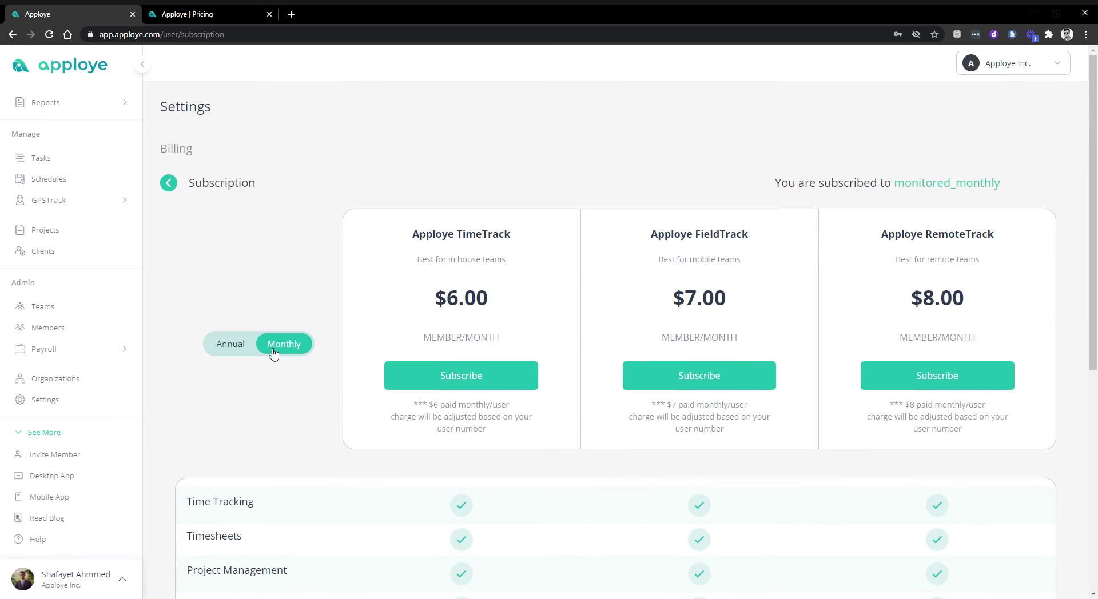
pyautogui.click(235, 351)
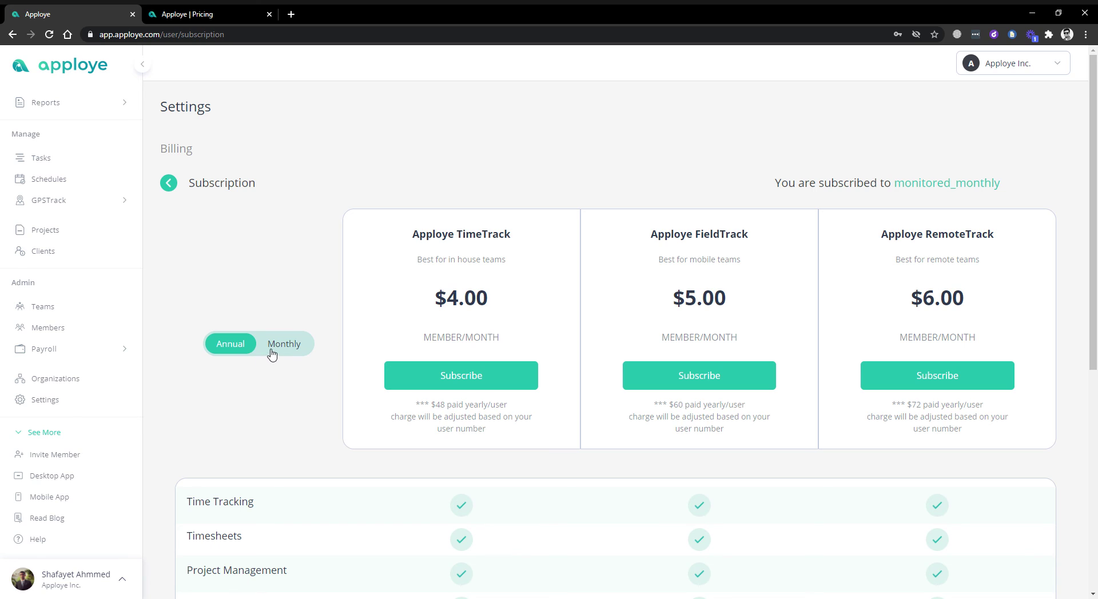
pyautogui.click(273, 355)
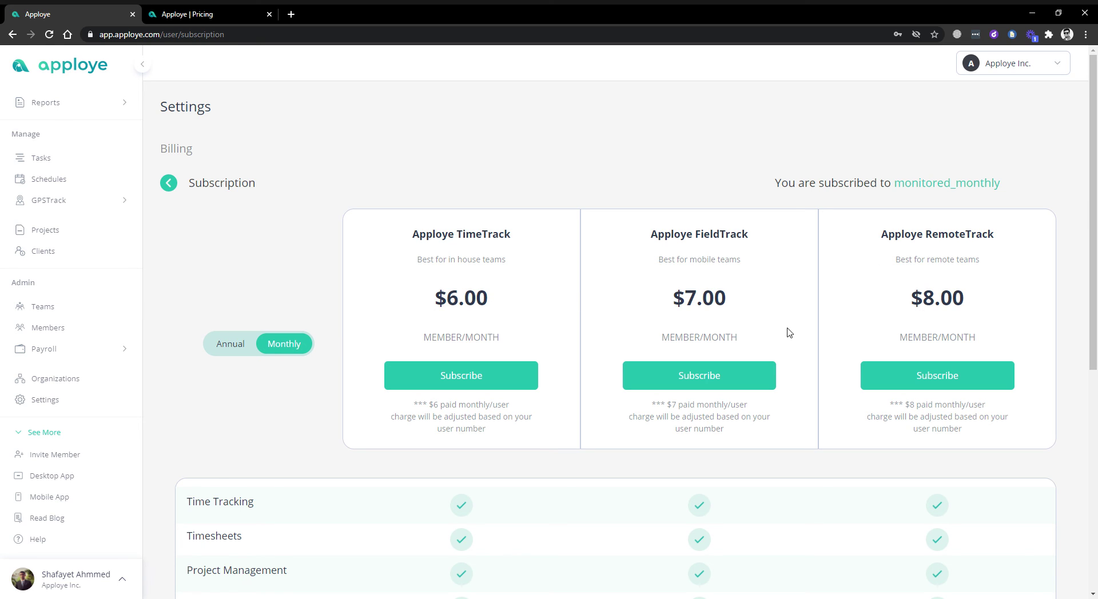
pyautogui.click(234, 346)
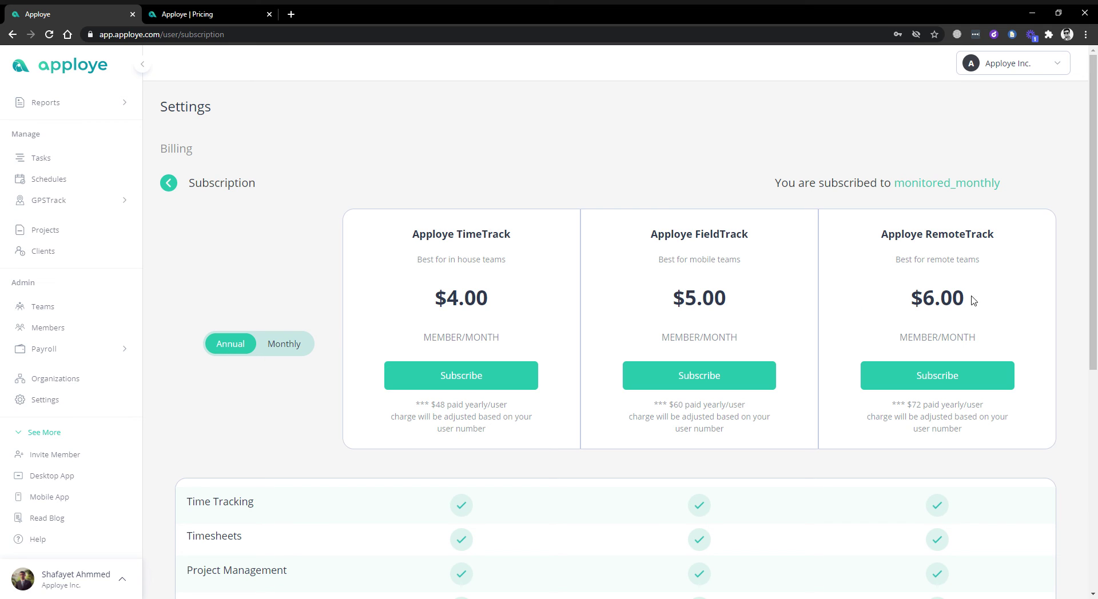
# - Highlight the RemoteTrack $6.00 price and look over the plans
pyautogui.moveTo(920, 307); pyautogui.dragTo(965, 302)
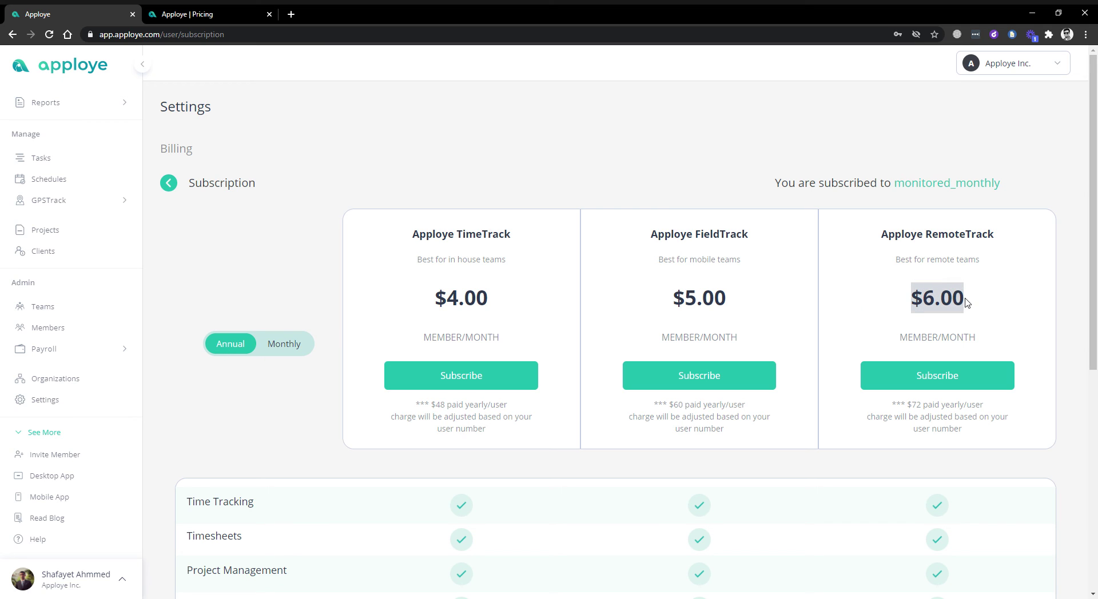
pyautogui.click(941, 302)
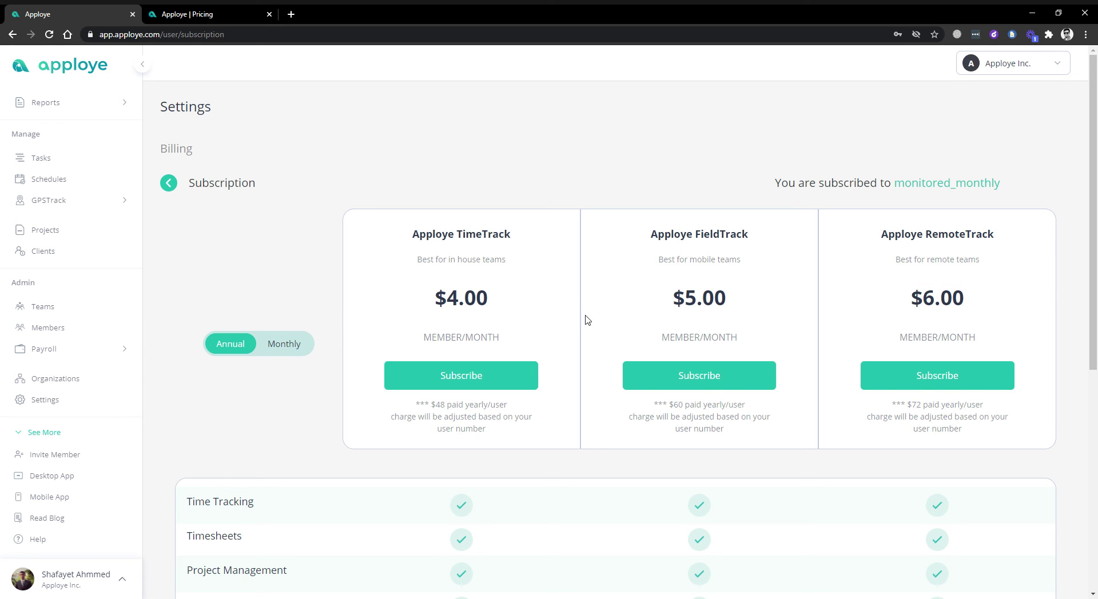
pyautogui.scroll(-7, 763, 301)
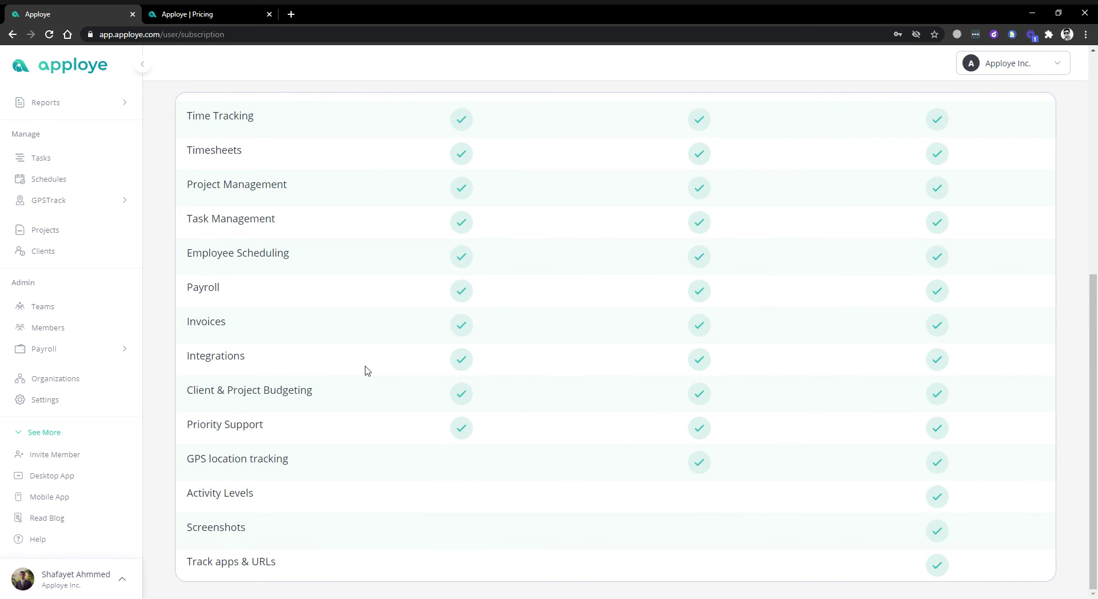
pyautogui.scroll(6, 365, 371)
pyautogui.scroll(1, 451, 198)
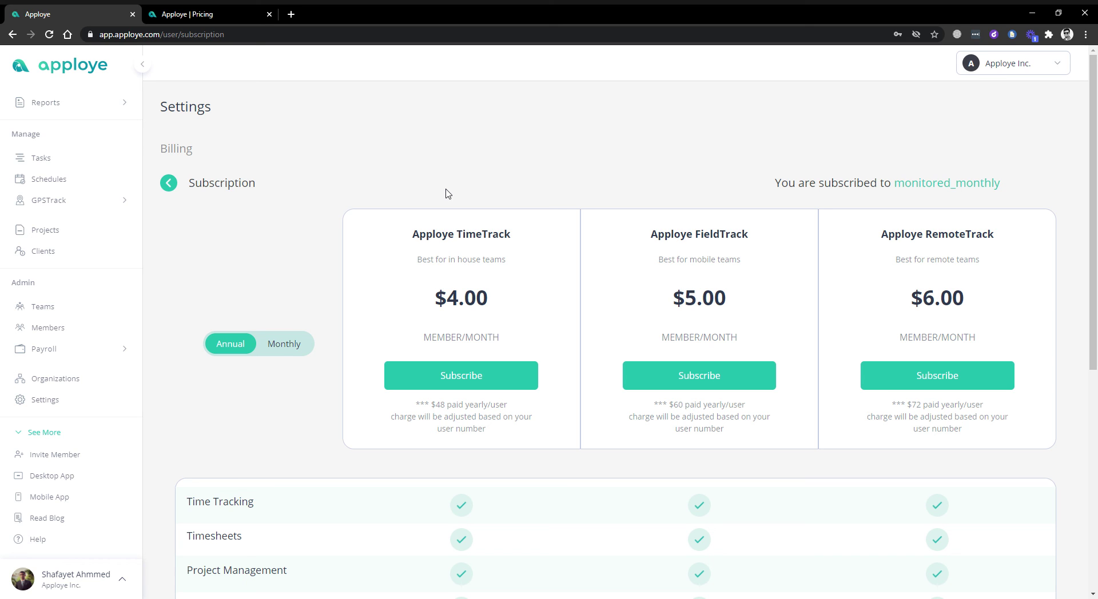
# - Look over the public pricing page, then return to the app's subscription page
pyautogui.click(235, 14)
pyautogui.scroll(-10, 354, 274)
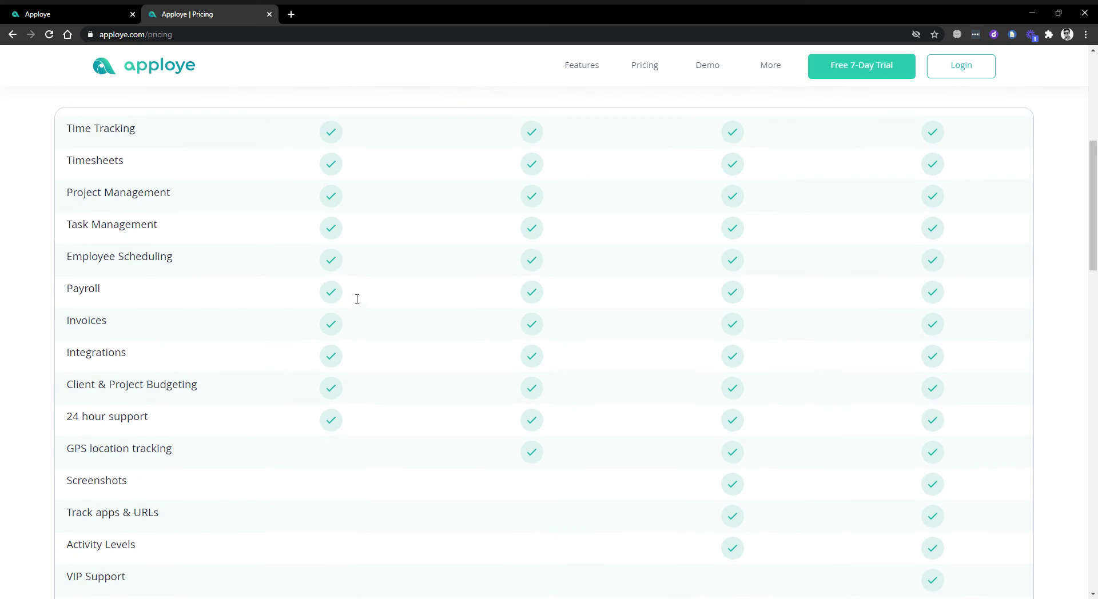
pyautogui.scroll(14, 354, 323)
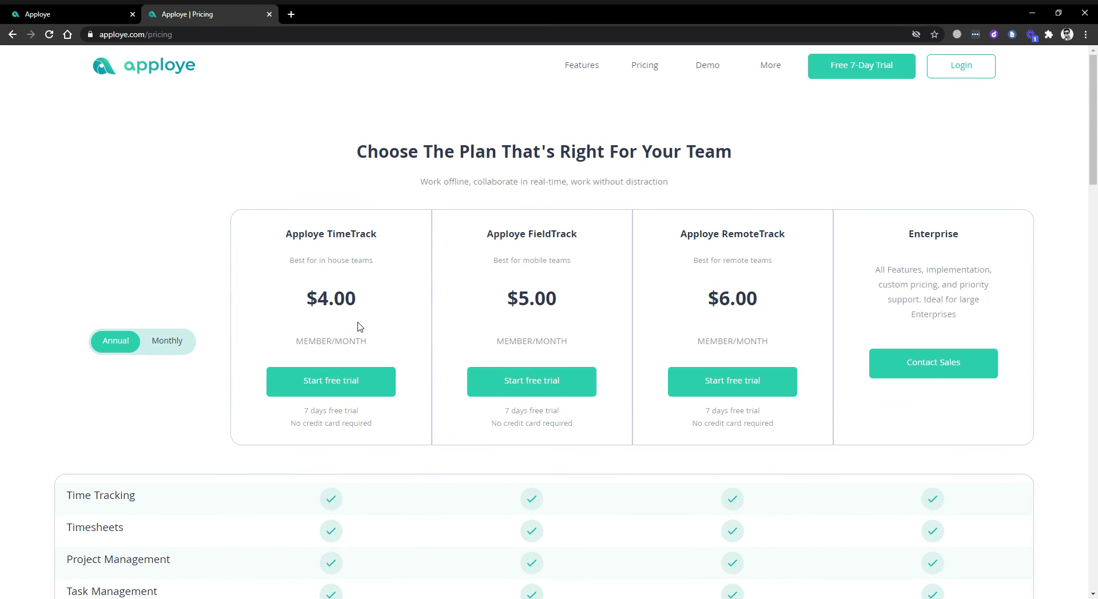
pyautogui.click(117, 10)
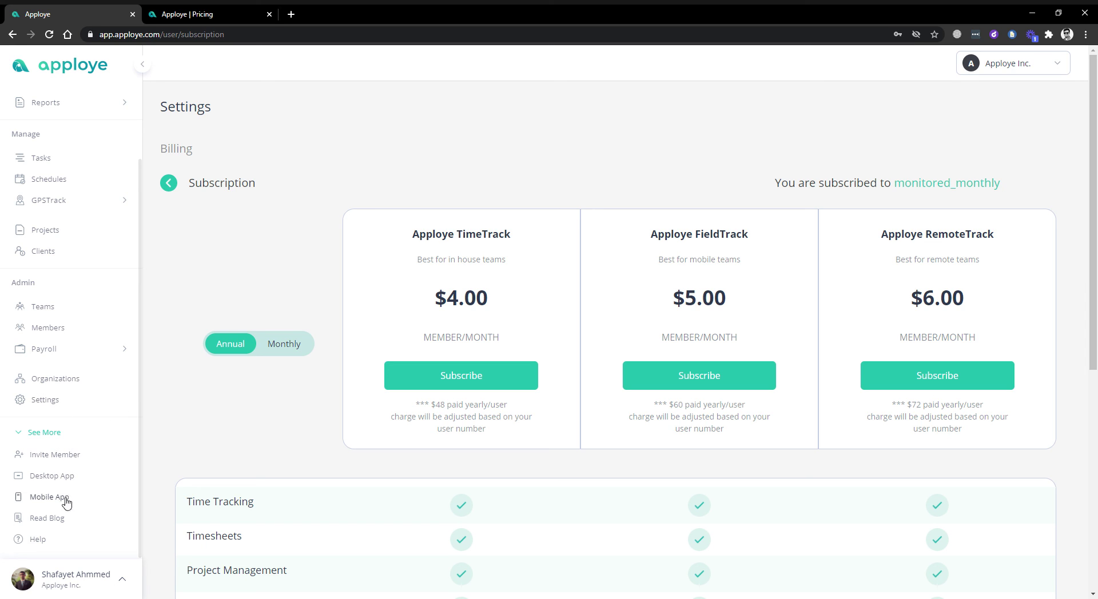
# - Open the desktop app download page in a new tab
pyautogui.click(67, 482)
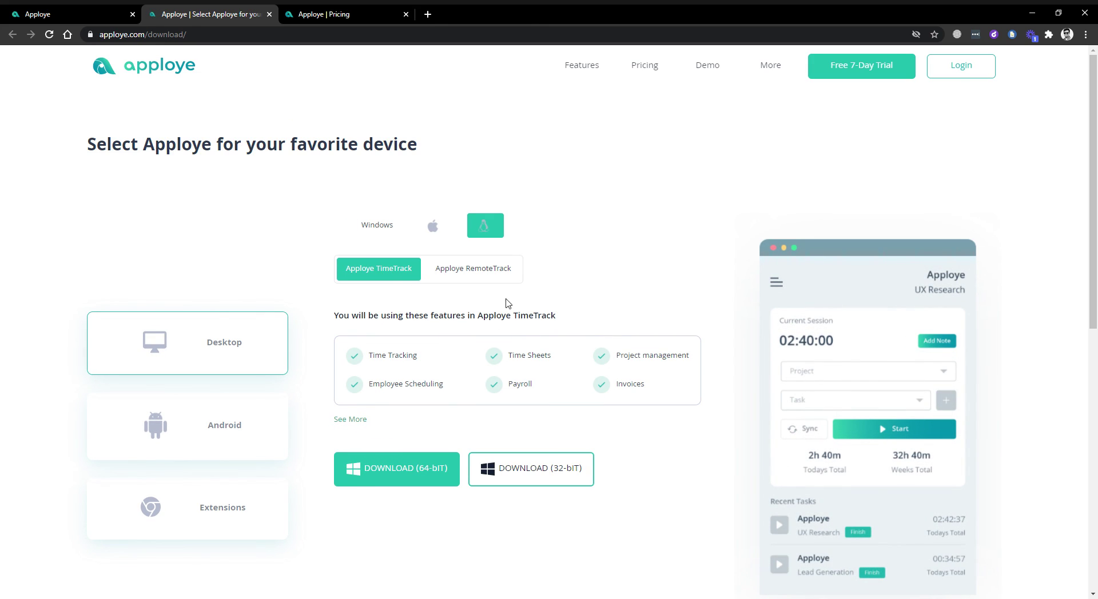
pyautogui.click(99, 10)
pyautogui.scroll(-3, 55, 400)
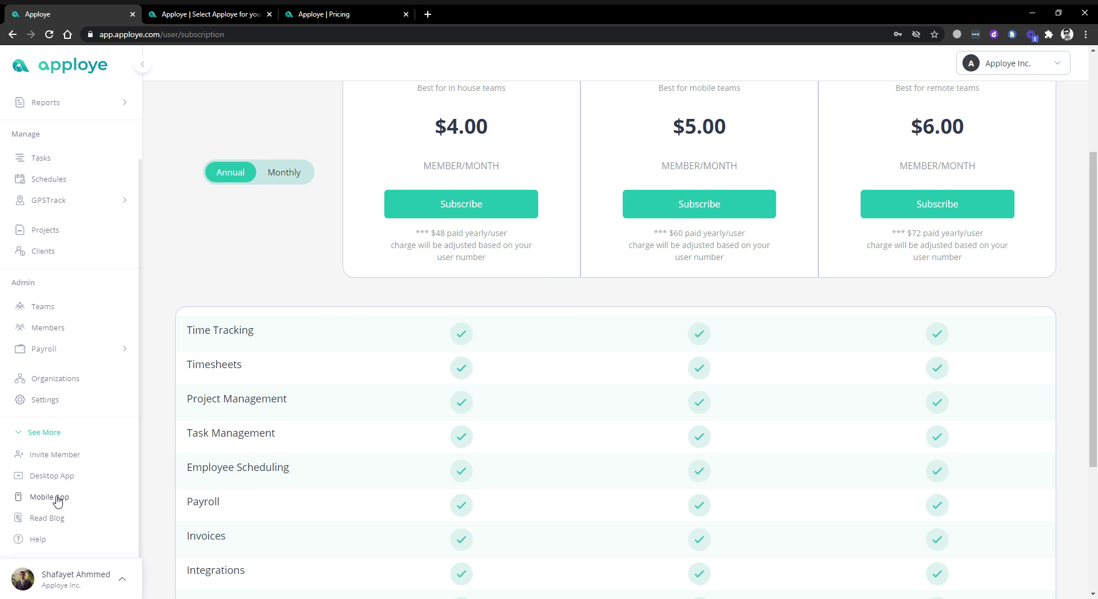
# - Open the Apploye blog in a new tab and go back to the Billing Subscription page
pyautogui.click(54, 518)
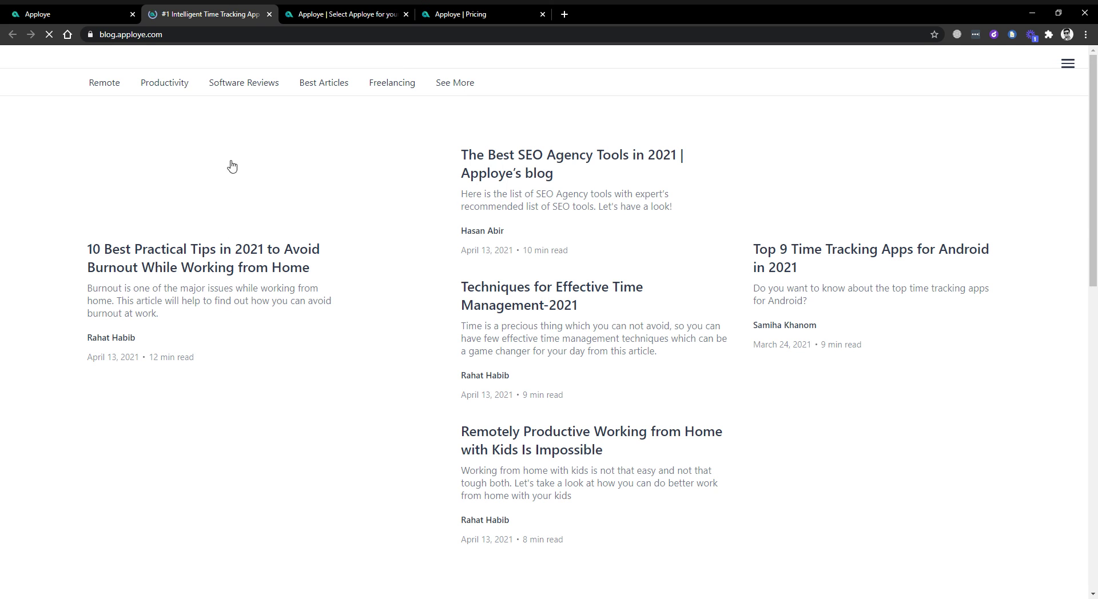
pyautogui.scroll(-12, 434, 215)
pyautogui.scroll(10, 468, 263)
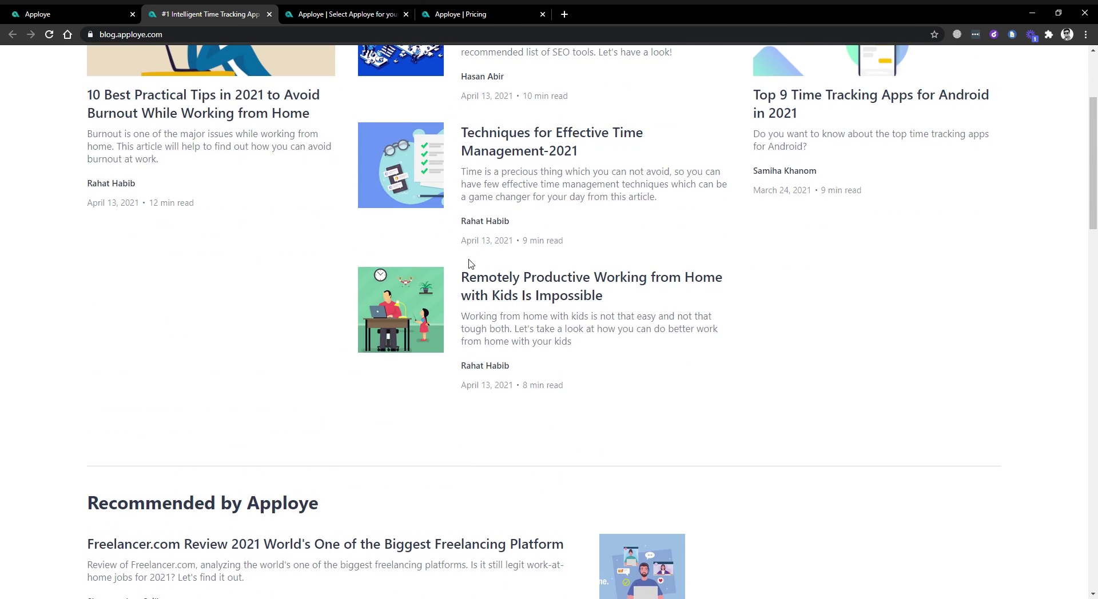
pyautogui.scroll(4, 468, 262)
pyautogui.click(86, 13)
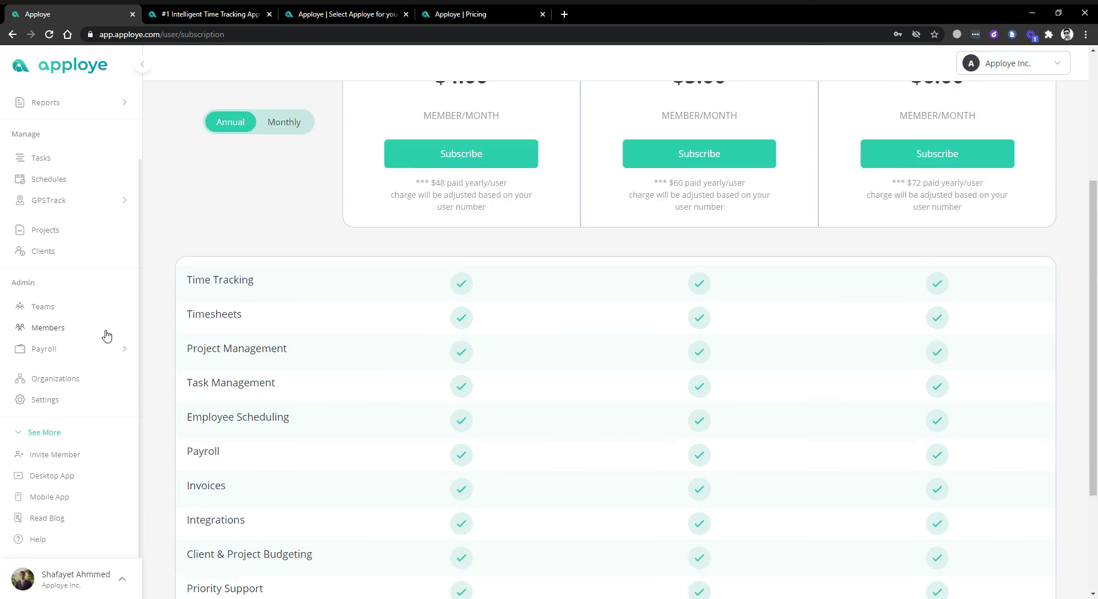
# - Return to the Dashboard showing April 15–21, 2021 with 406h 26m total hours
pyautogui.scroll(-3, 106, 335)
pyautogui.scroll(7, 634, 246)
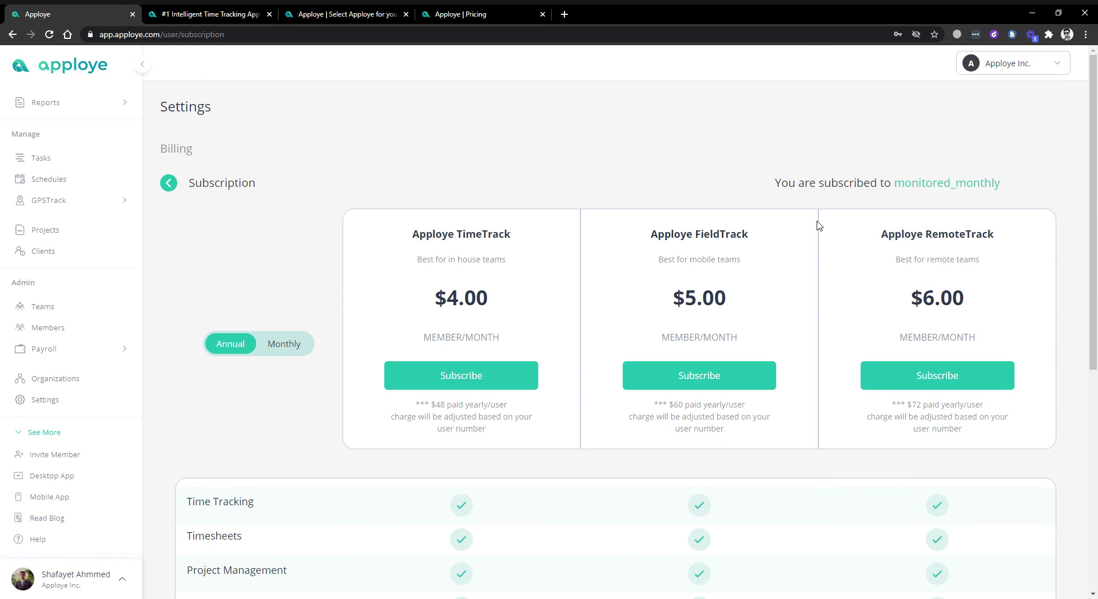
pyautogui.scroll(2, 66, 171)
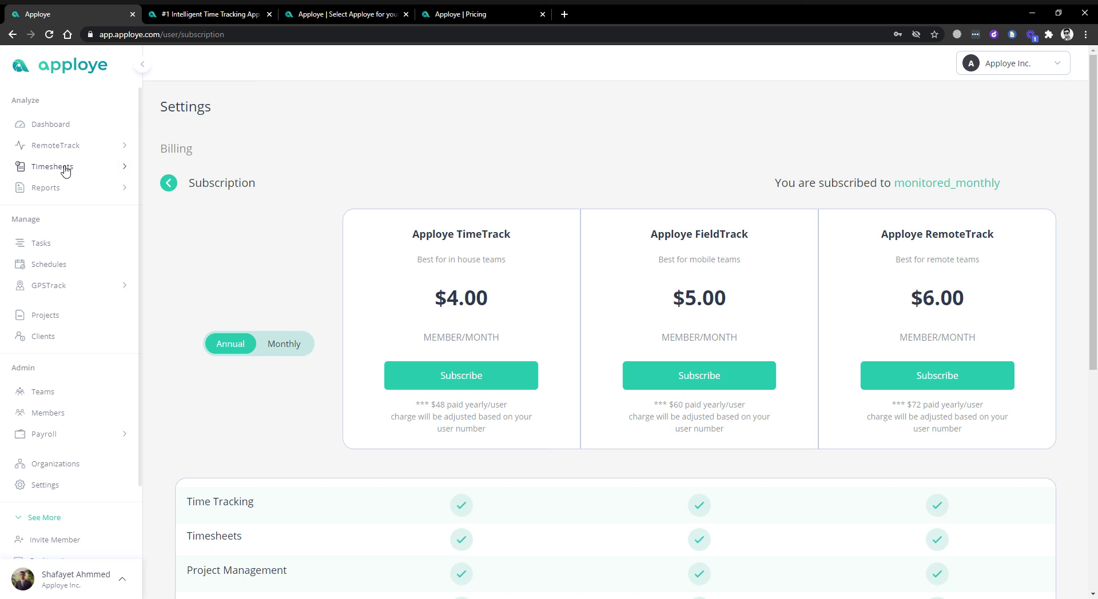
pyautogui.click(59, 125)
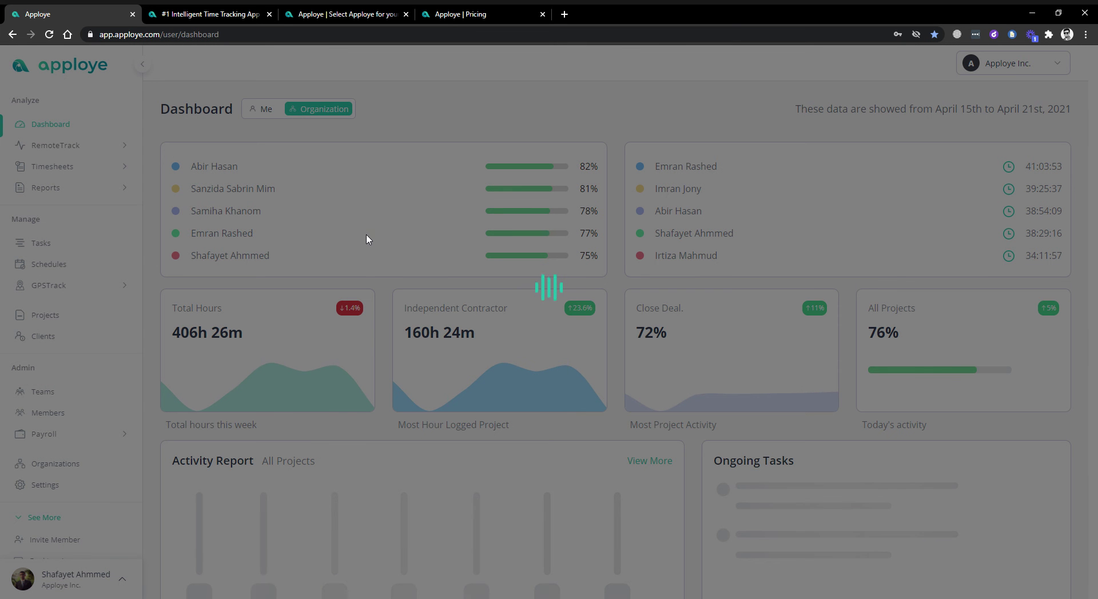